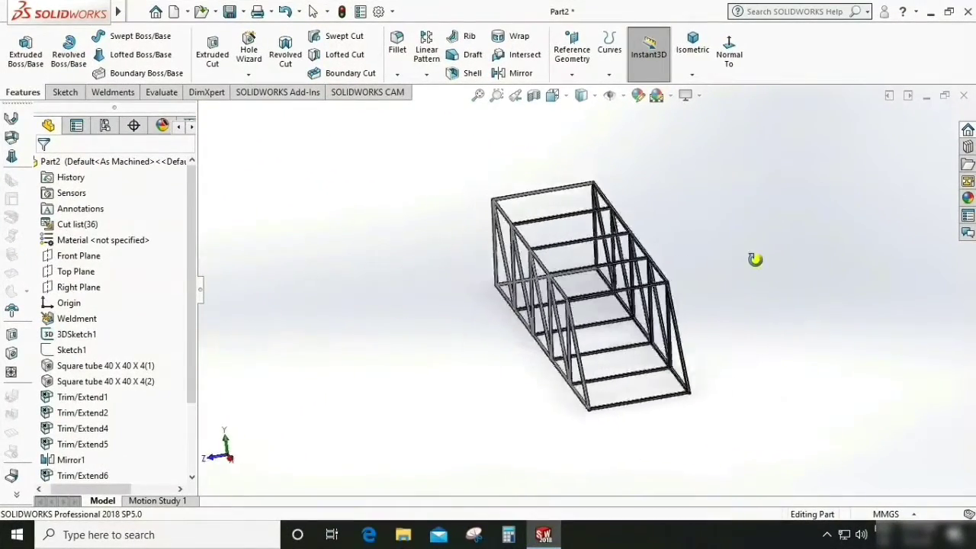
# Inspect the finished truss frame from several angles and close its part document.
pyautogui.hotkey('ctrl', '7')
pyautogui.moveTo(808, 315); pyautogui.dragTo(658, 288, button='middle')
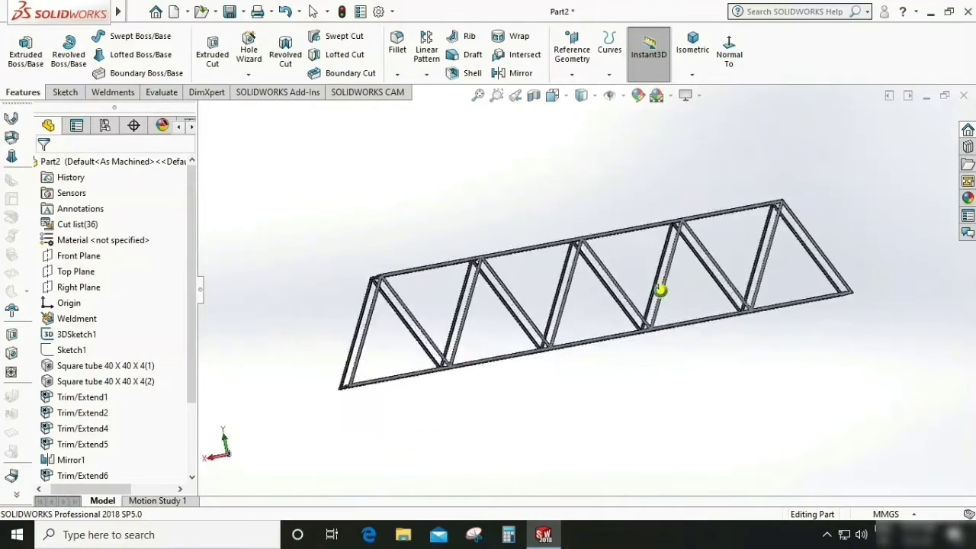
pyautogui.moveTo(629, 371); pyautogui.dragTo(712, 360, button='middle')
pyautogui.scroll(-3, 640, 329)
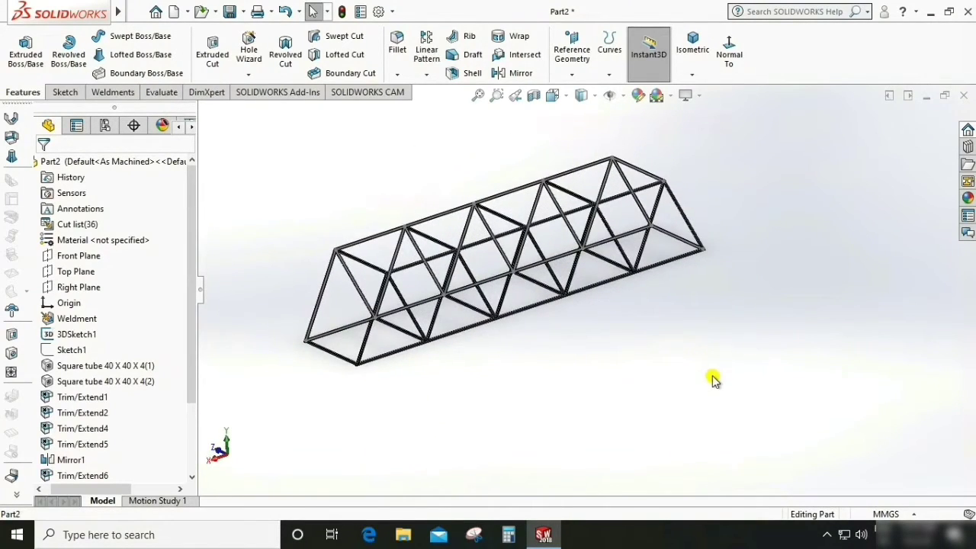
pyautogui.hotkey('ctrl', 'w')
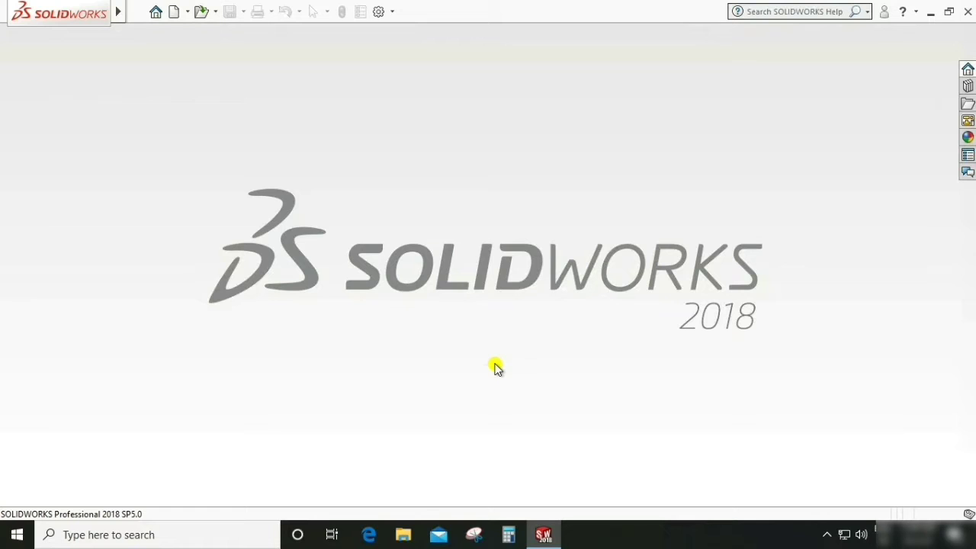
# Create a new part document.
pyautogui.moveTo(68, 2)
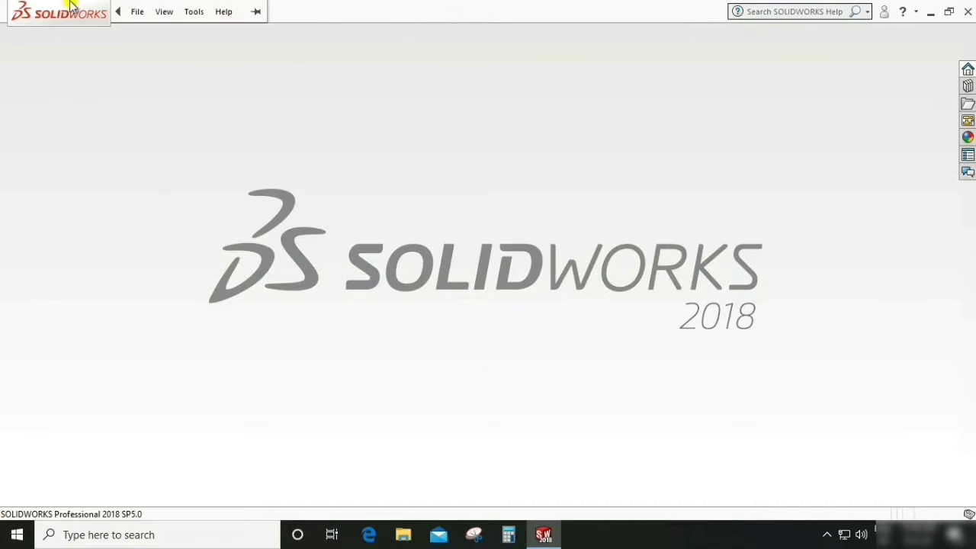
pyautogui.click(131, 13)
pyautogui.click(153, 34)
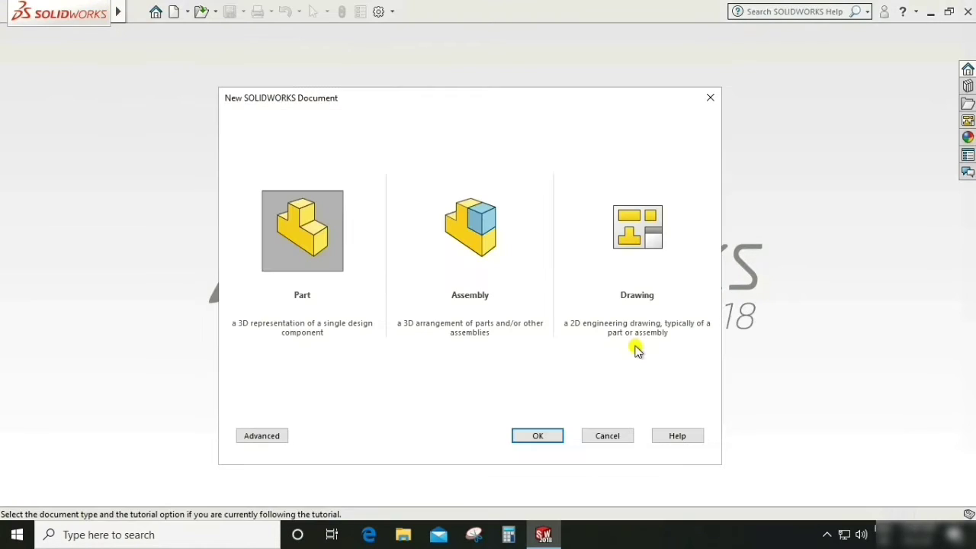
pyautogui.click(533, 440)
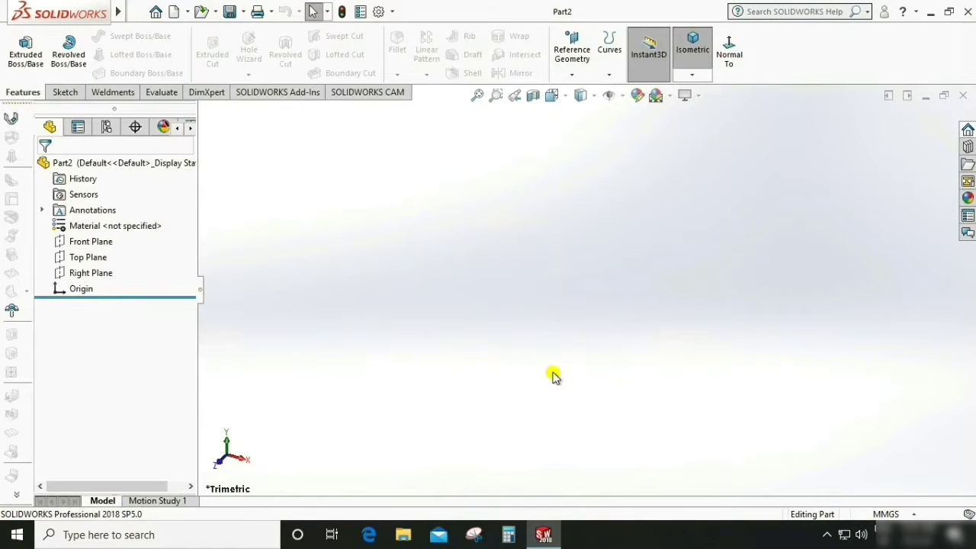
# Hide and restore the Weldments command set, and check the document's unit system options.
pyautogui.rightClick(288, 90)
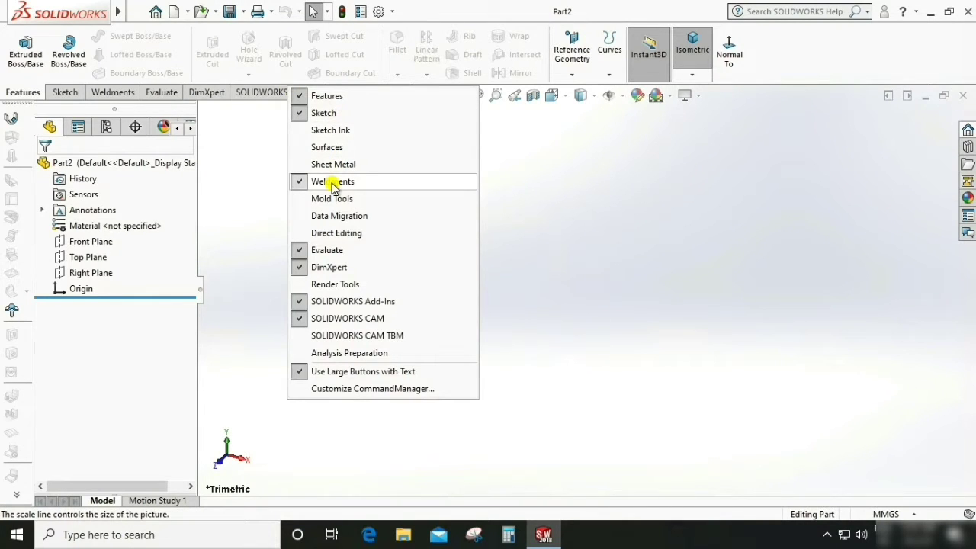
pyautogui.click(334, 187)
pyautogui.rightClick(288, 89)
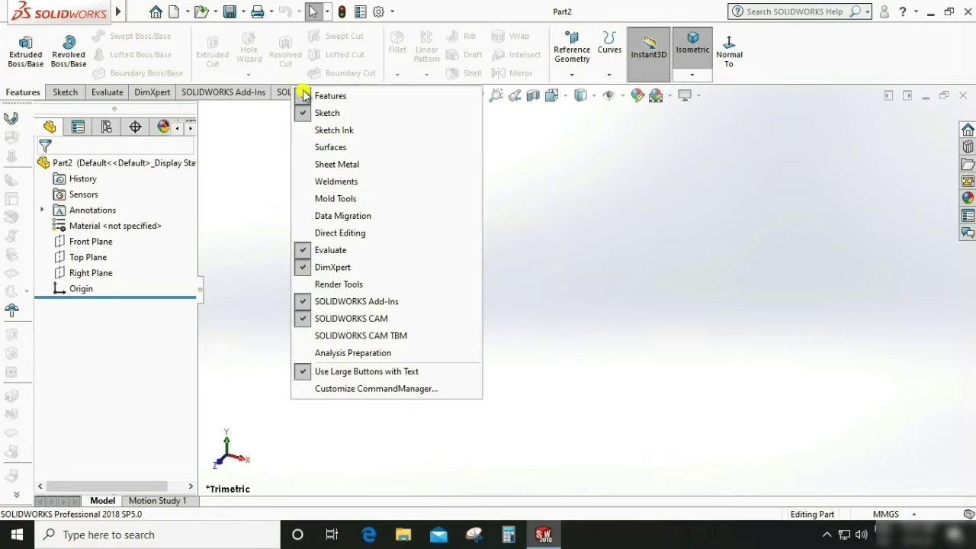
pyautogui.click(334, 183)
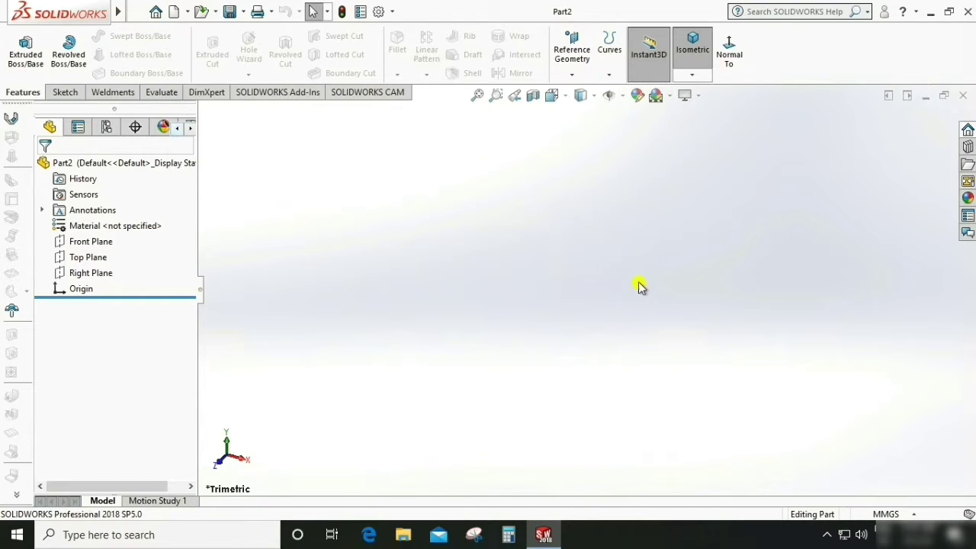
pyautogui.click(915, 514)
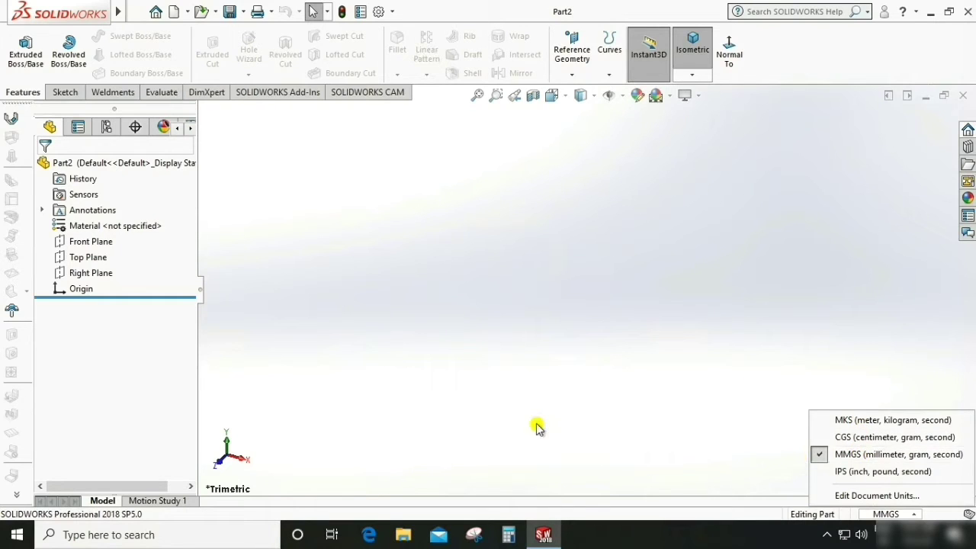
pyautogui.click(503, 404)
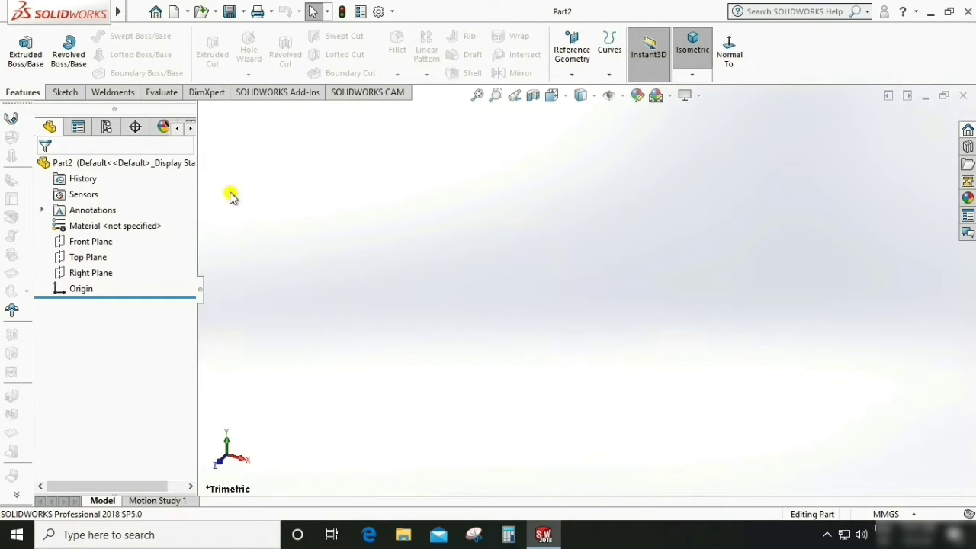
# Start a weldment 3D sketch on the Front Plane and view it normal to that plane.
pyautogui.click(131, 93)
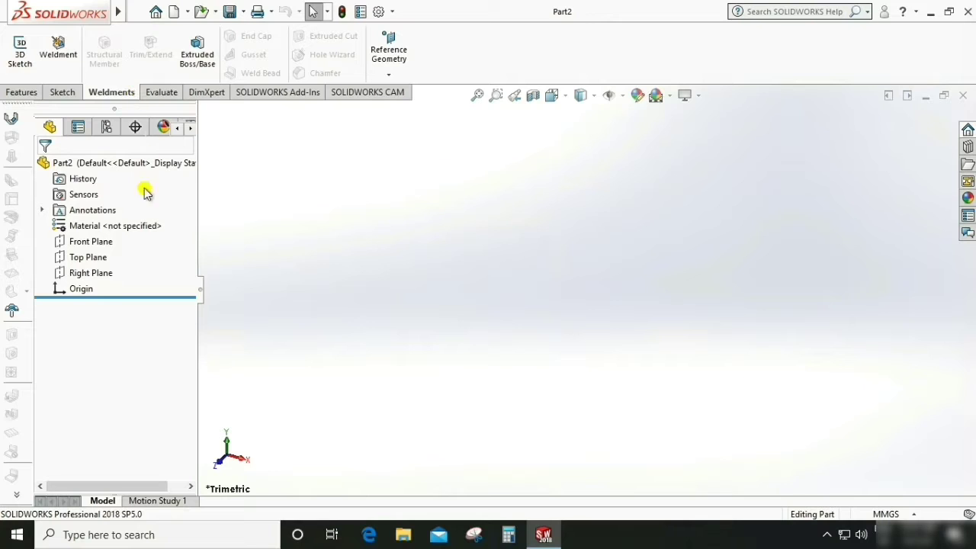
pyautogui.click(97, 243)
pyautogui.click(33, 59)
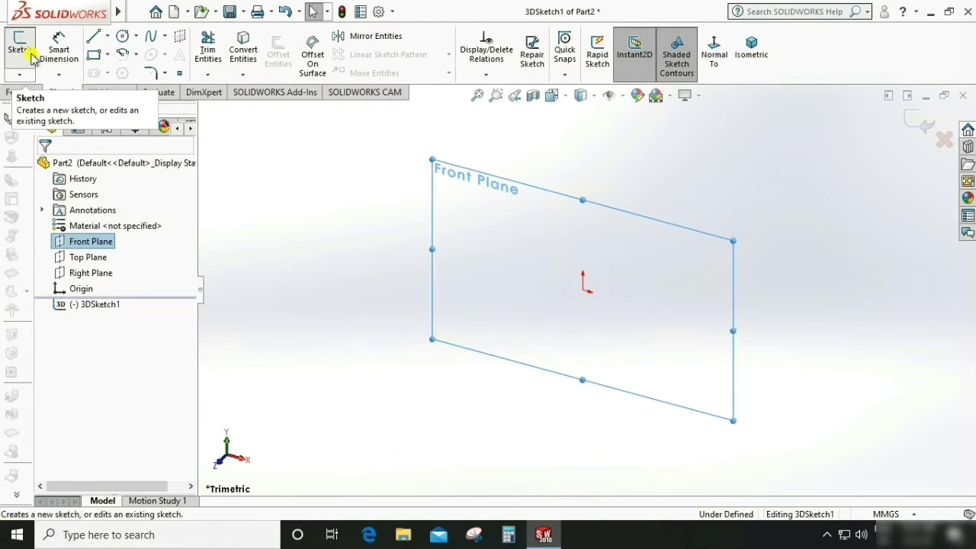
pyautogui.click(714, 49)
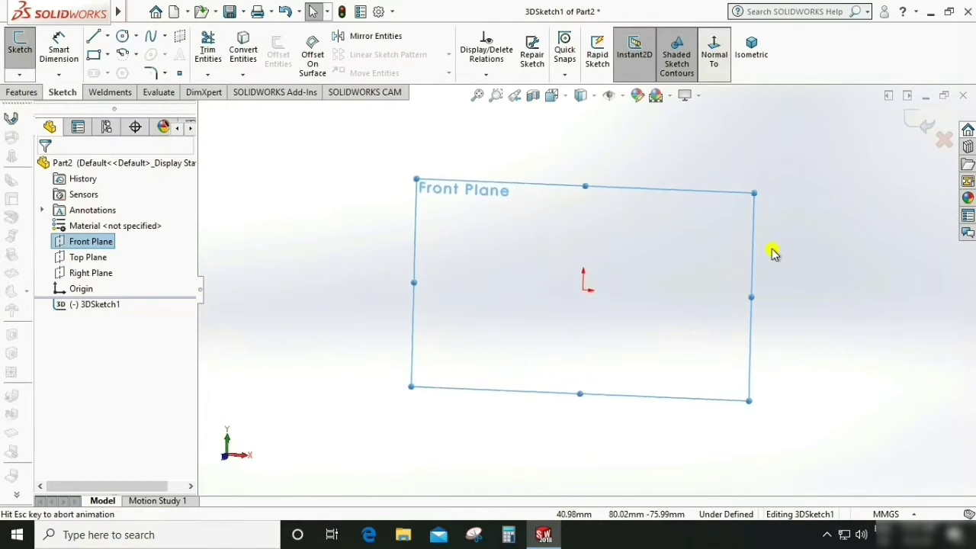
# Sketch a chain of five connected horizontal lines on the Front Plane, about 319 mm long in total, just below the origin.
pyautogui.click(94, 38)
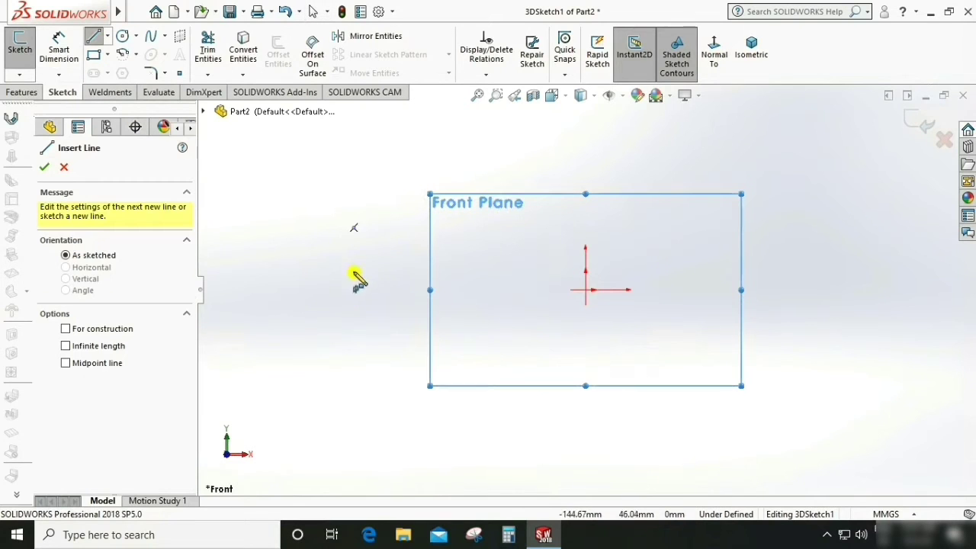
pyautogui.click(295, 294)
pyautogui.click(389, 293)
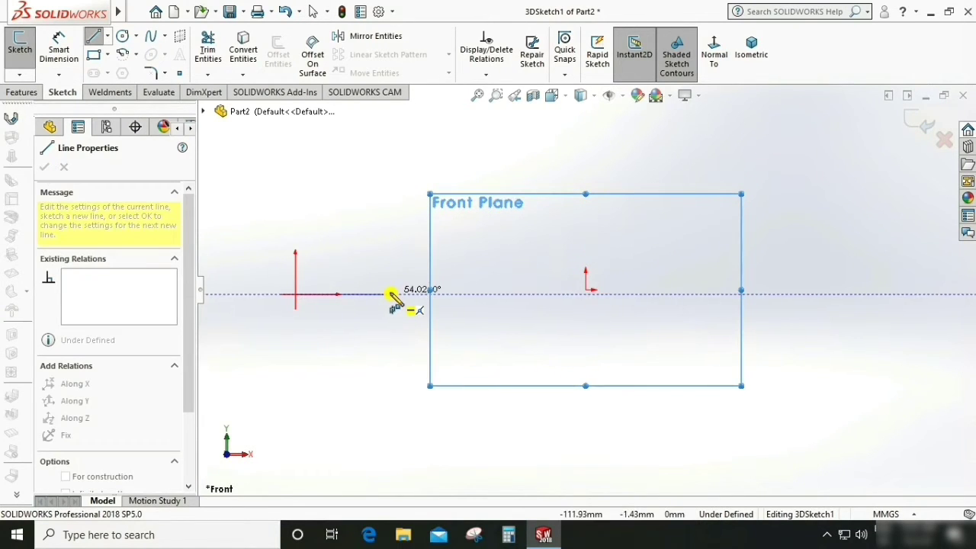
pyautogui.click(485, 294)
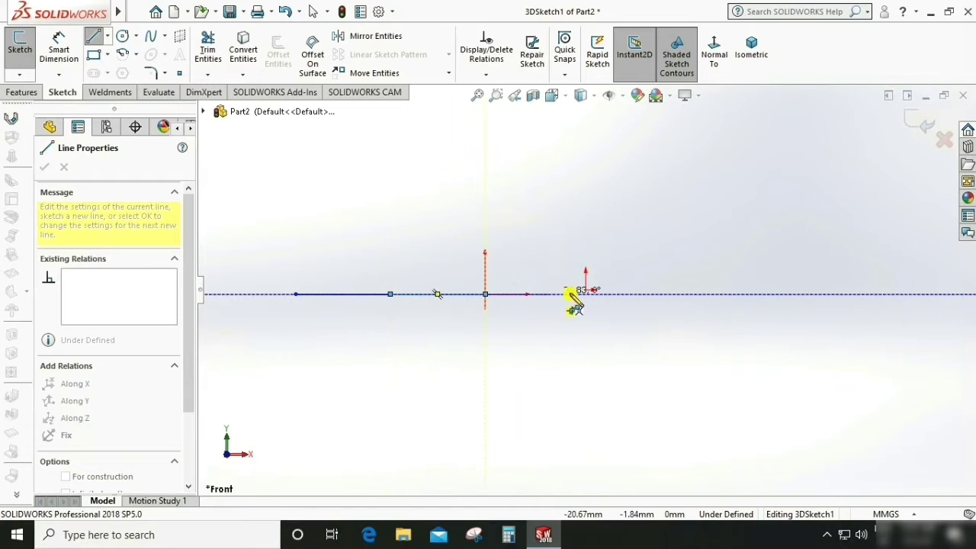
pyautogui.click(629, 294)
pyautogui.click(730, 294)
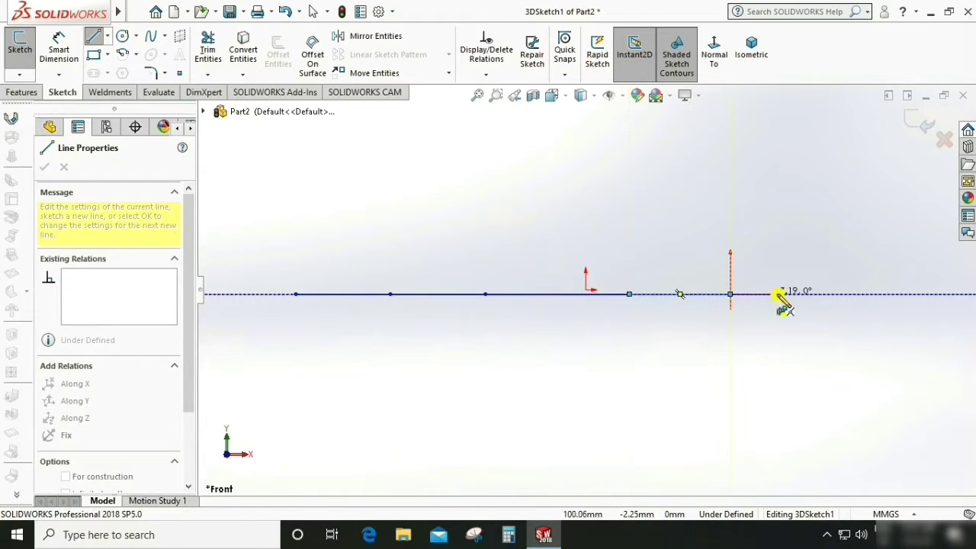
pyautogui.doubleClick(852, 294)
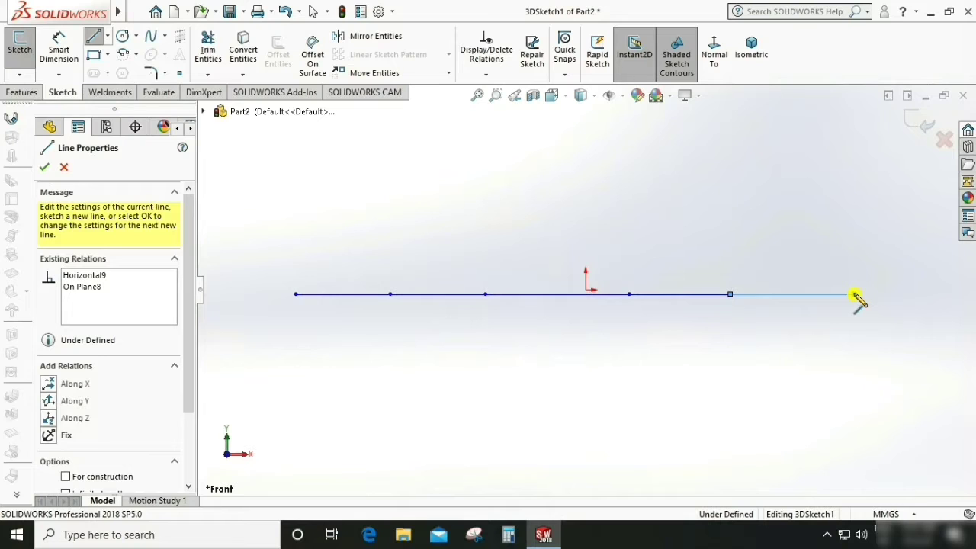
pyautogui.press('Escape')
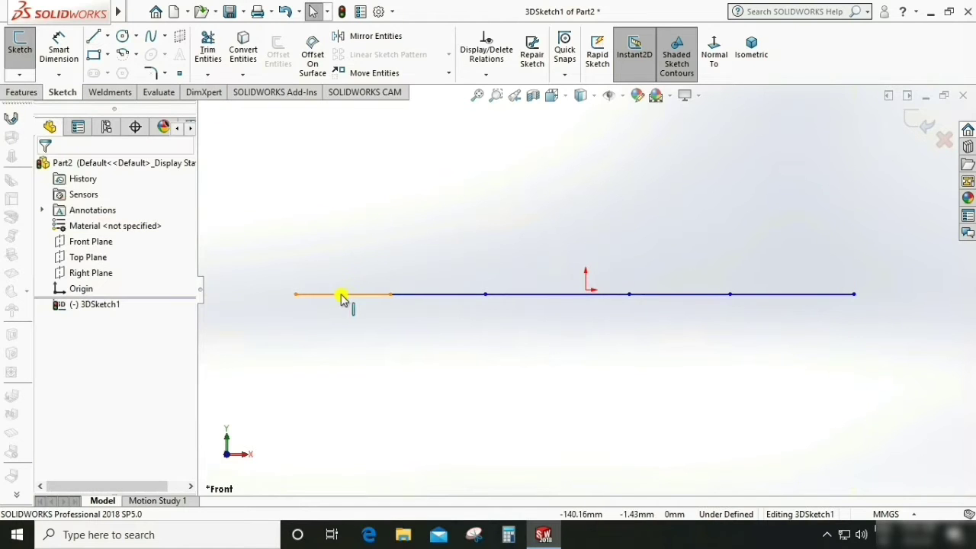
# Apply an Equal relation to all five horizontal line segments.
pyautogui.click(344, 295)
pyautogui.keyDown('ctrl'); pyautogui.click(434, 294); pyautogui.keyUp('ctrl')
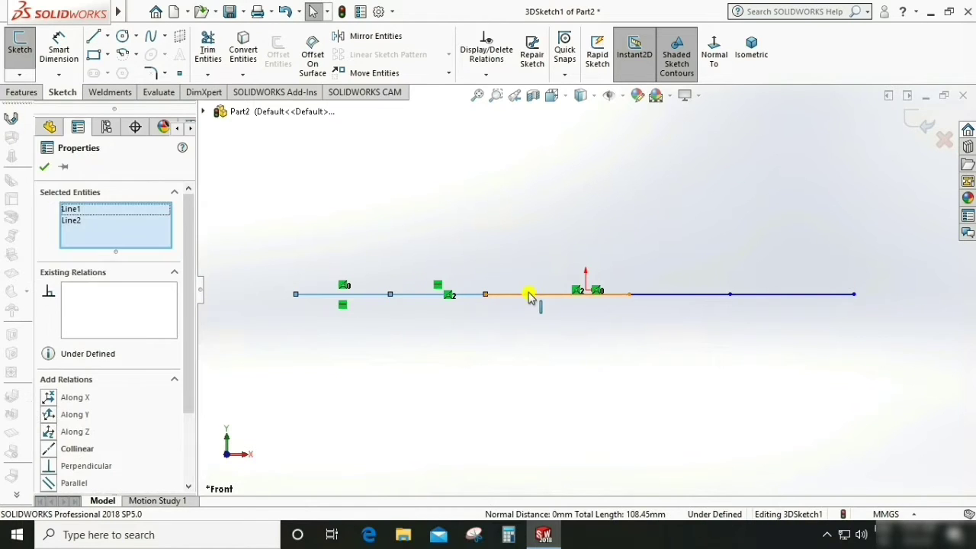
pyautogui.keyDown('ctrl'); pyautogui.click(673, 295); pyautogui.keyUp('ctrl')
pyautogui.keyDown('ctrl'); pyautogui.click(766, 296); pyautogui.keyUp('ctrl')
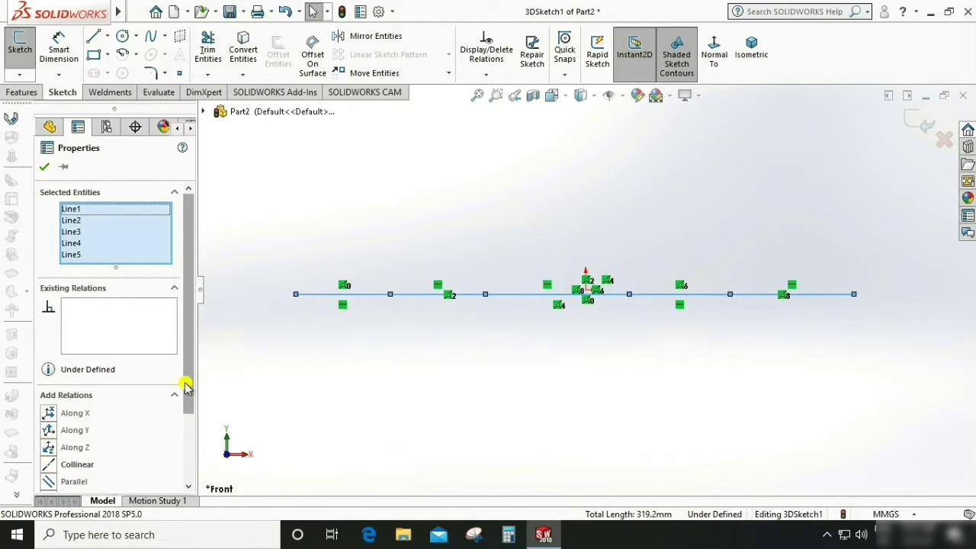
pyautogui.scroll(-2, 185, 403)
pyautogui.click(51, 439)
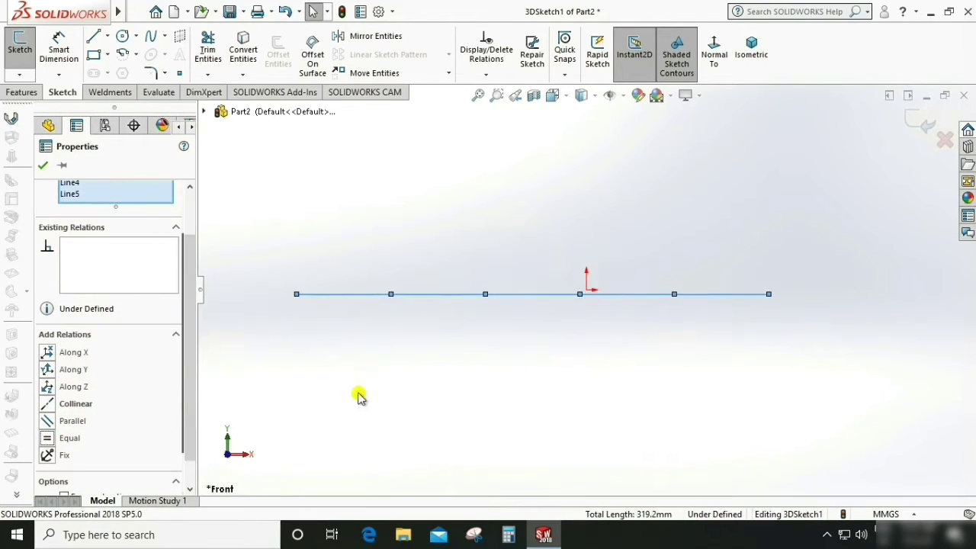
pyautogui.press('Escape')
# Dimension the leftmost line segment and set its length to 1500 mm.
pyautogui.press('d')
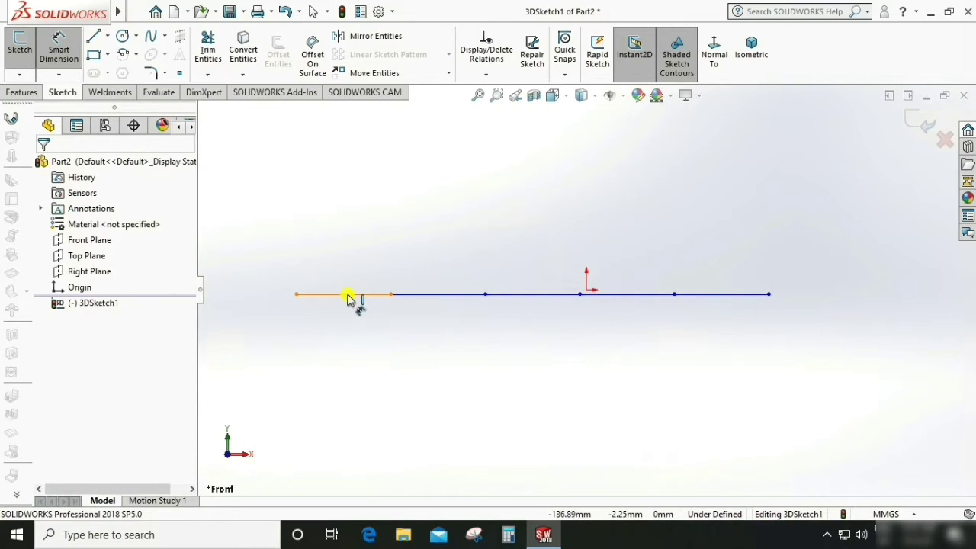
pyautogui.click(348, 294)
pyautogui.click(350, 331)
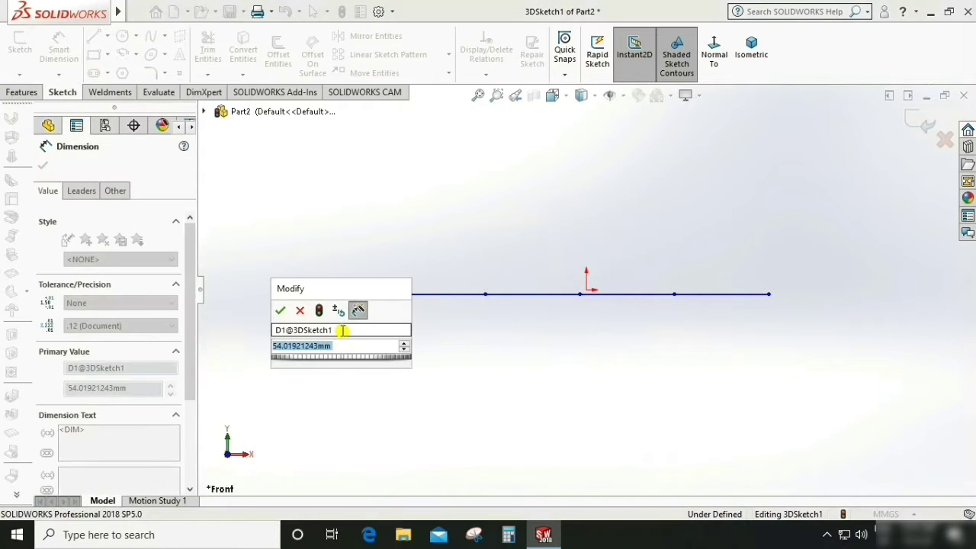
pyautogui.write('1500')
pyautogui.press('Return')
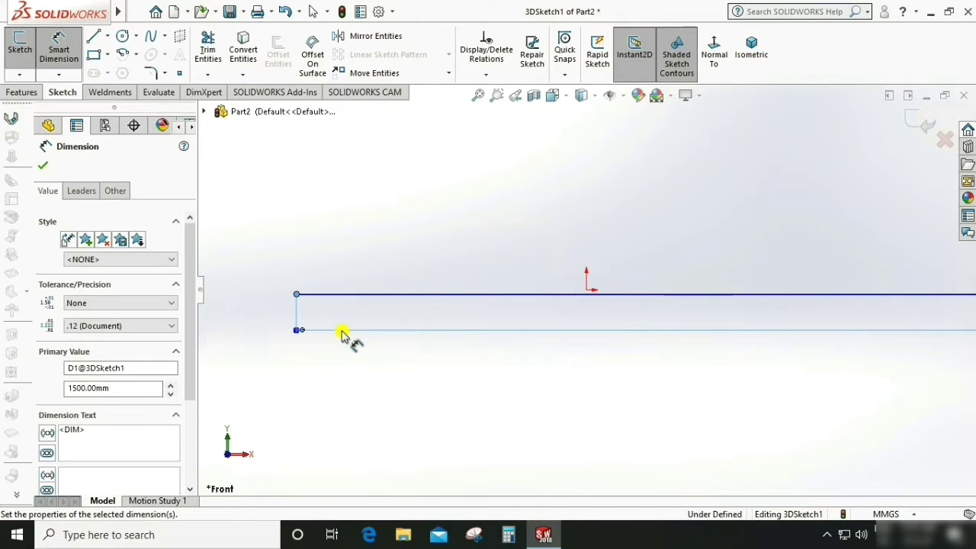
pyautogui.press('f')
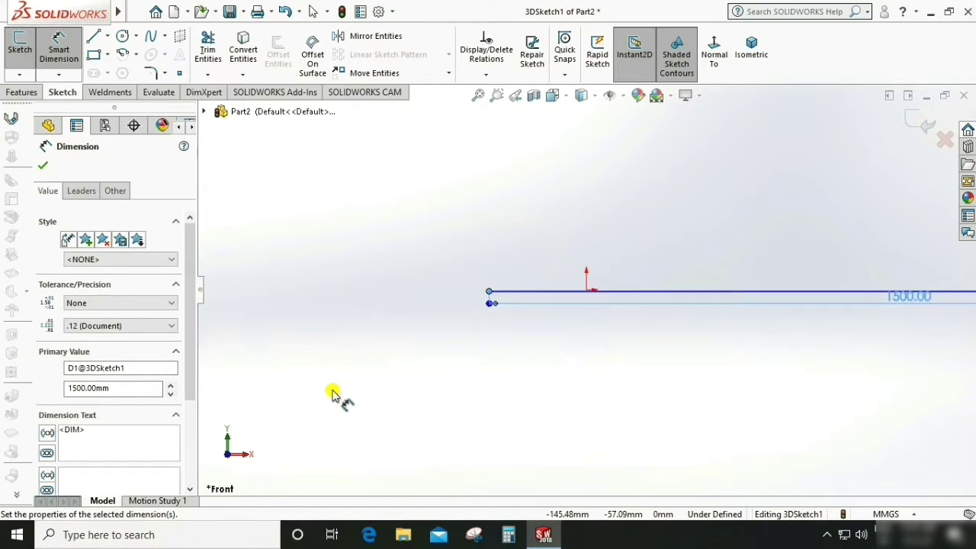
pyautogui.scroll(-3, 816, 291)
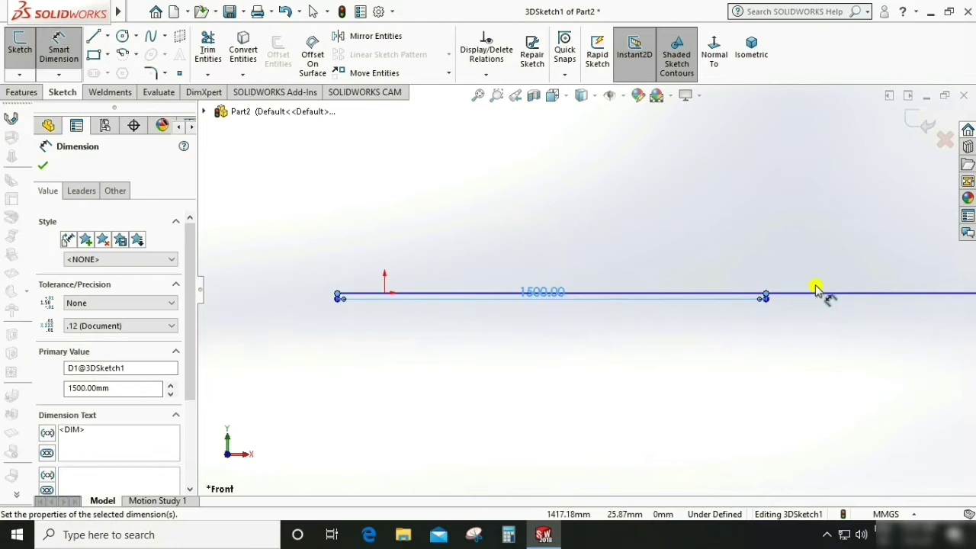
pyautogui.press('Escape')
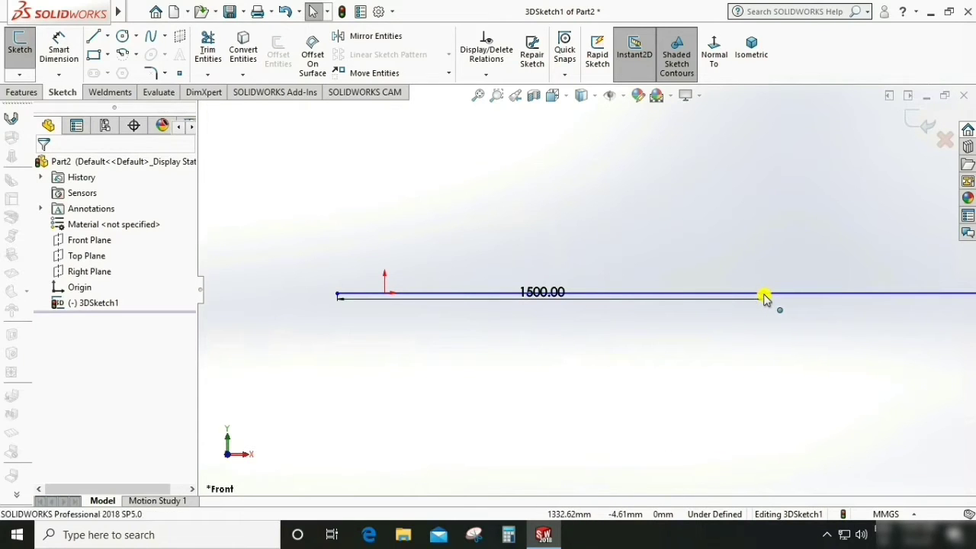
# Move the line chain so its middle segment lies just below the origin.
pyautogui.moveTo(766, 296); pyautogui.dragTo(396, 359)
pyautogui.press('f')
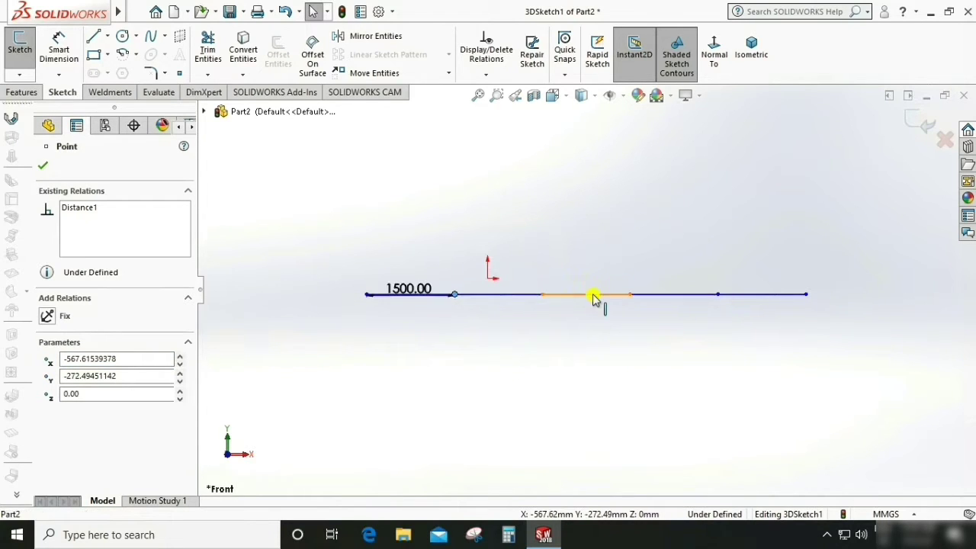
pyautogui.click(595, 297)
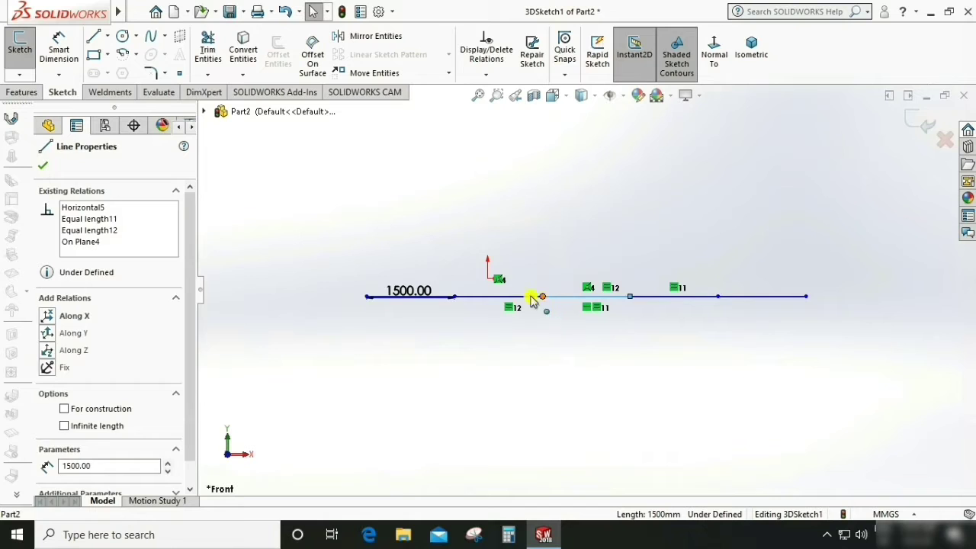
pyautogui.moveTo(534, 299)
pyautogui.mouseDown()
pyautogui.moveTo(458, 298)
pyautogui.moveTo(468, 308)
pyautogui.mouseUp()
pyautogui.press('Escape')
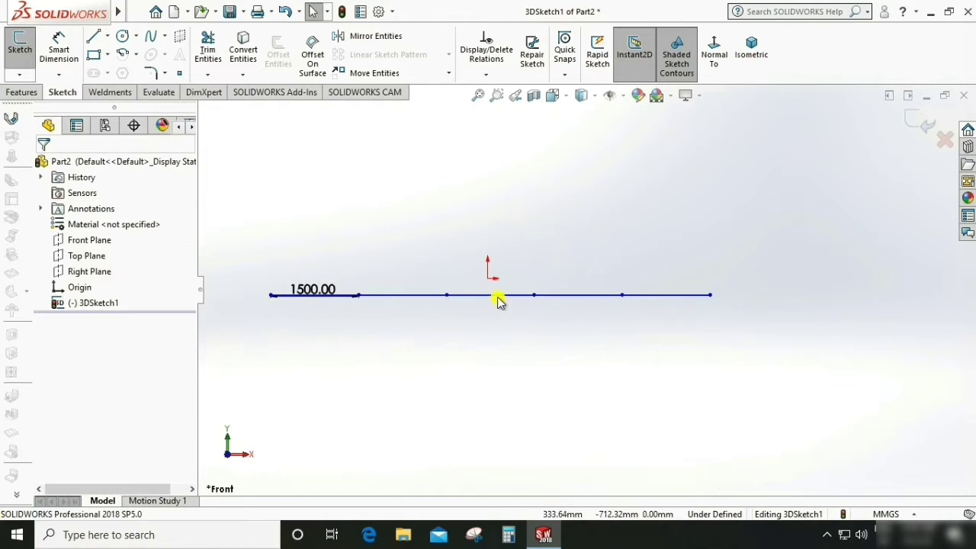
# Make the midpoint of the middle line segment coincident with the origin.
pyautogui.click(494, 300)
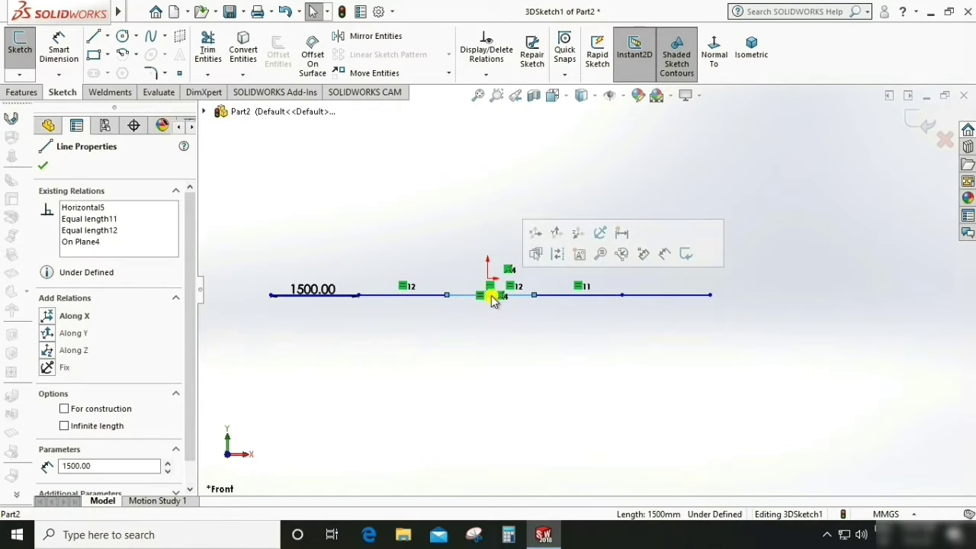
pyautogui.moveTo(494, 300); pyautogui.dragTo(491, 285)
pyautogui.keyDown('ctrl'); pyautogui.click(490, 280); pyautogui.keyUp('ctrl')
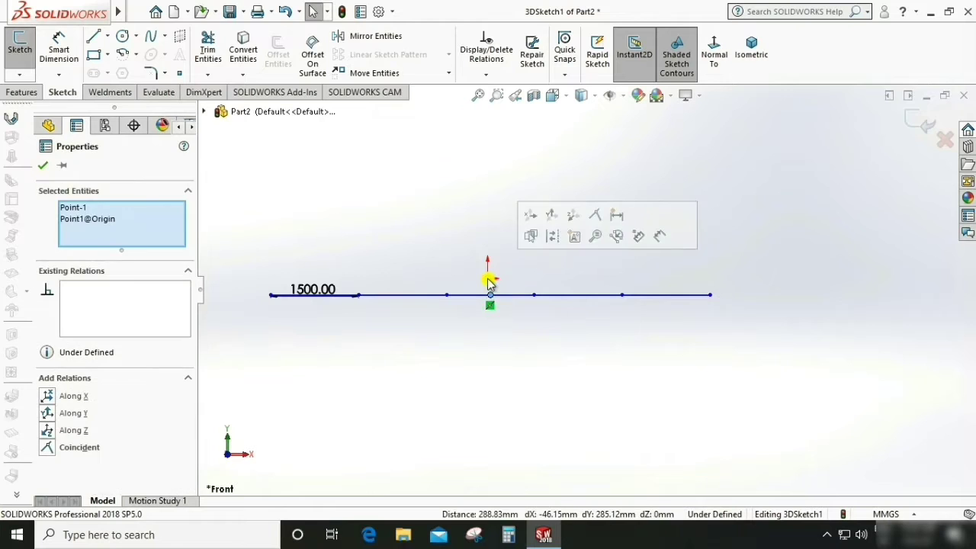
pyautogui.click(45, 447)
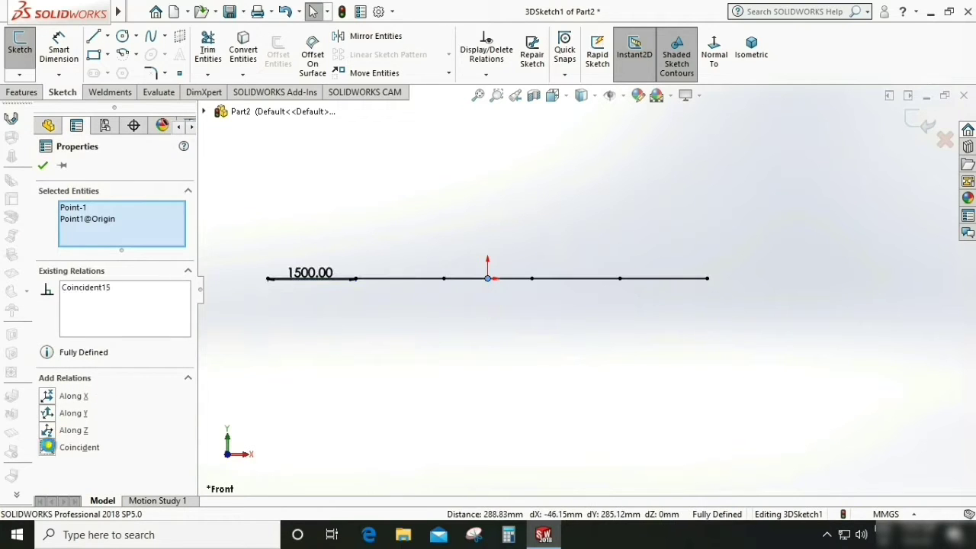
# Reposition the 1500 mm length dimension below the leftmost segment of the bottom chord.
pyautogui.click(509, 382)
pyautogui.moveTo(327, 273); pyautogui.dragTo(317, 305)
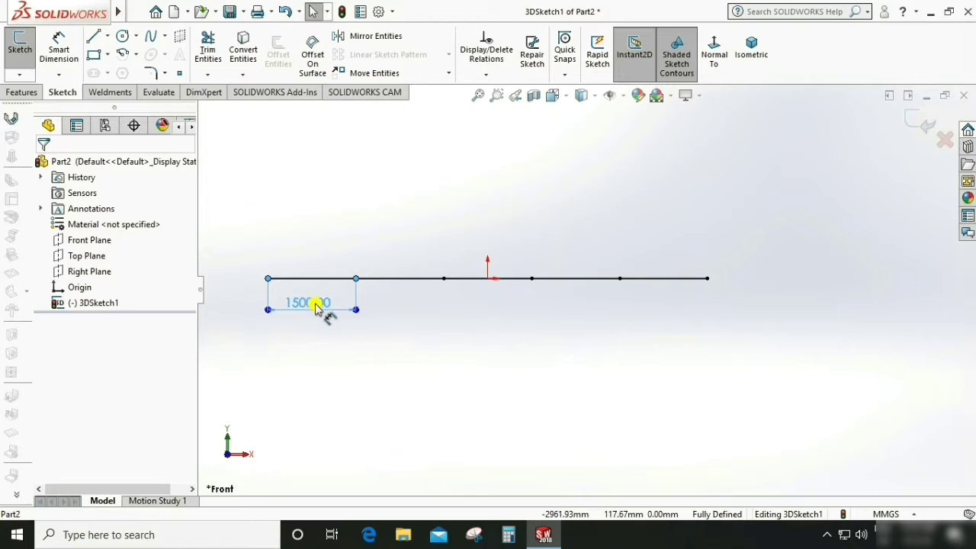
# Sketch a chain of four connected horizontal line segments, about 5615 mm long in total, above the bottom chord.
pyautogui.click(104, 97)
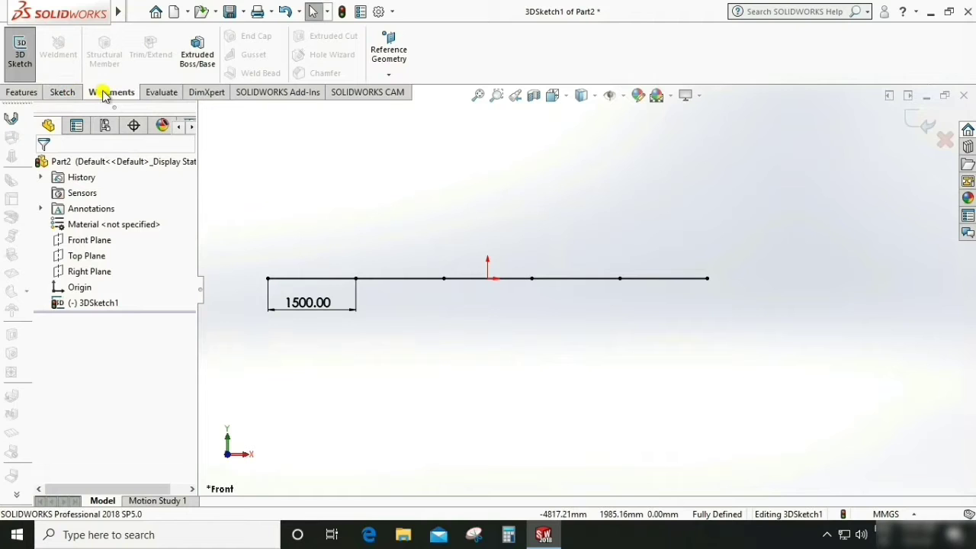
pyautogui.click(61, 93)
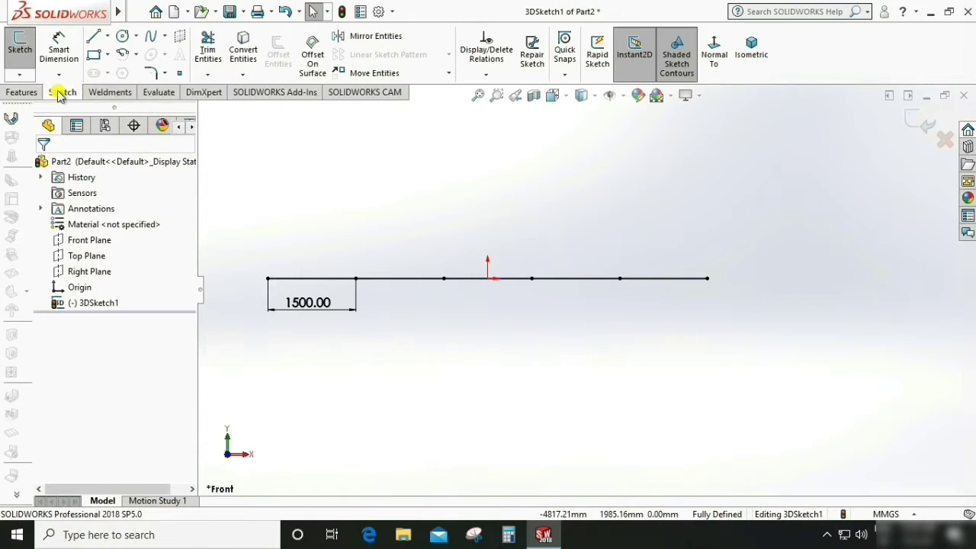
pyautogui.click(92, 38)
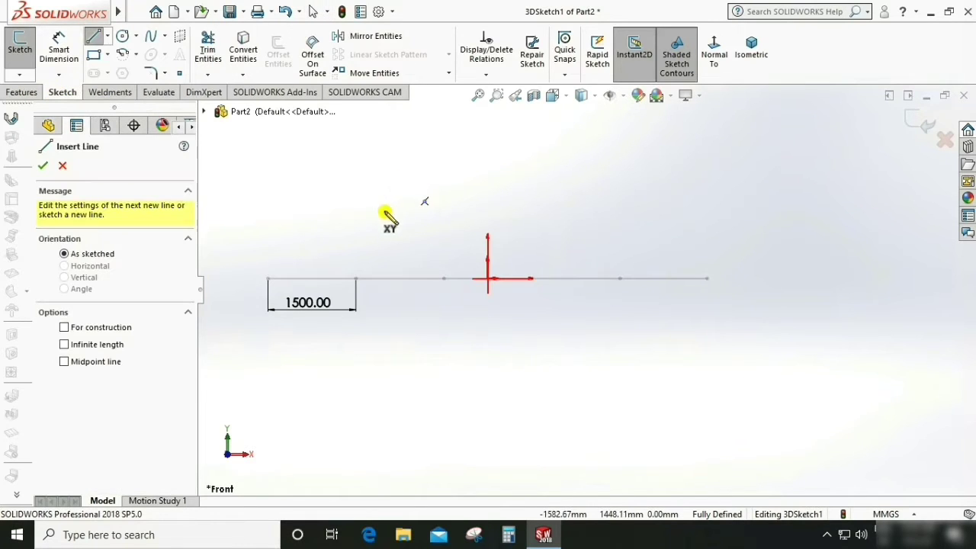
pyautogui.click(316, 176)
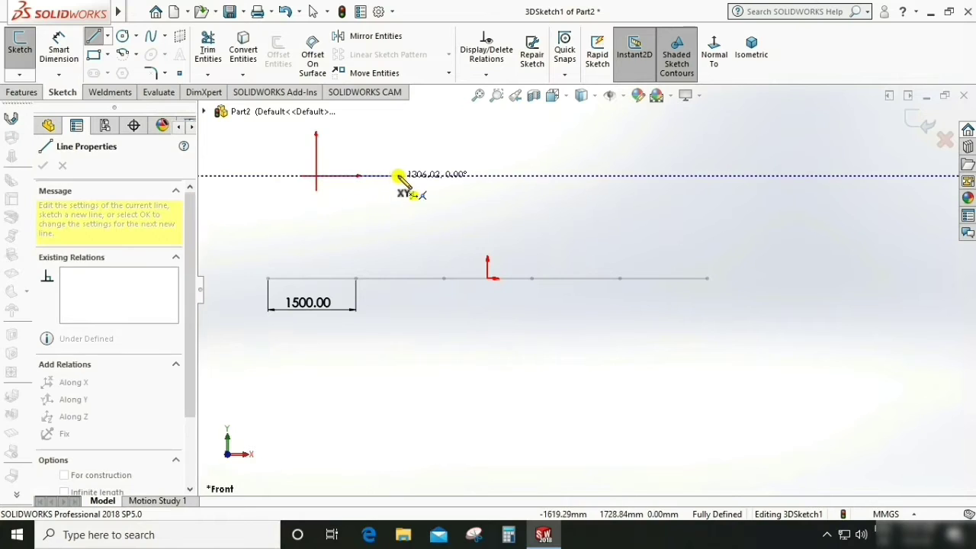
pyautogui.click(398, 175)
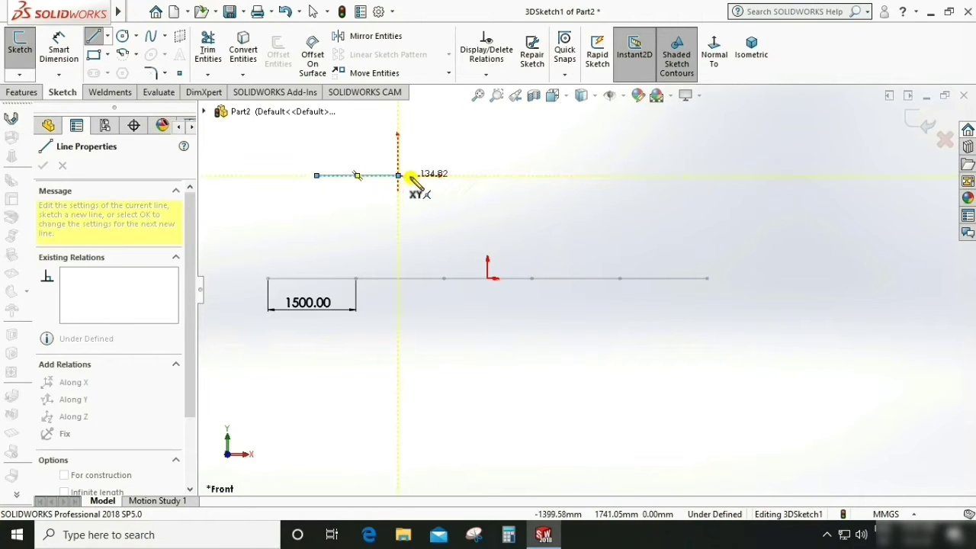
pyautogui.click(475, 176)
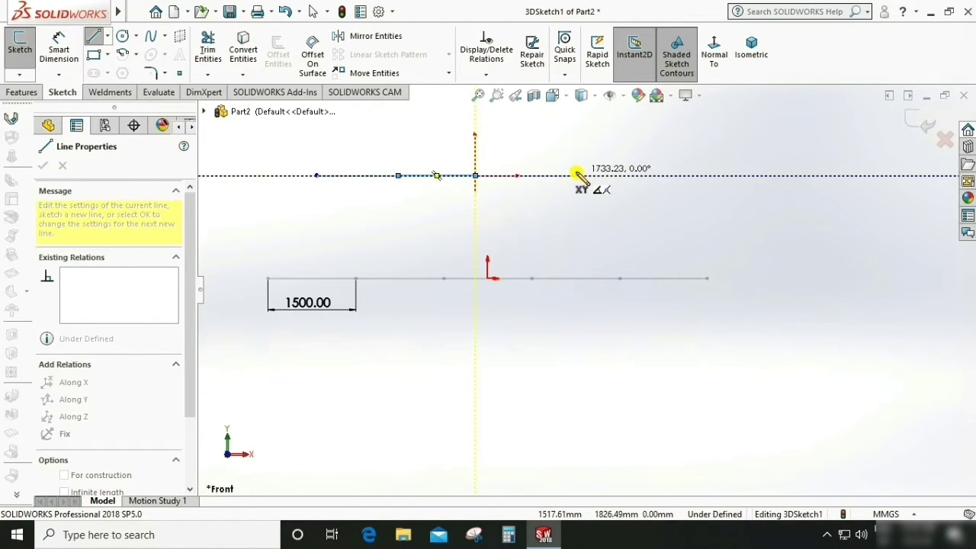
pyautogui.click(573, 175)
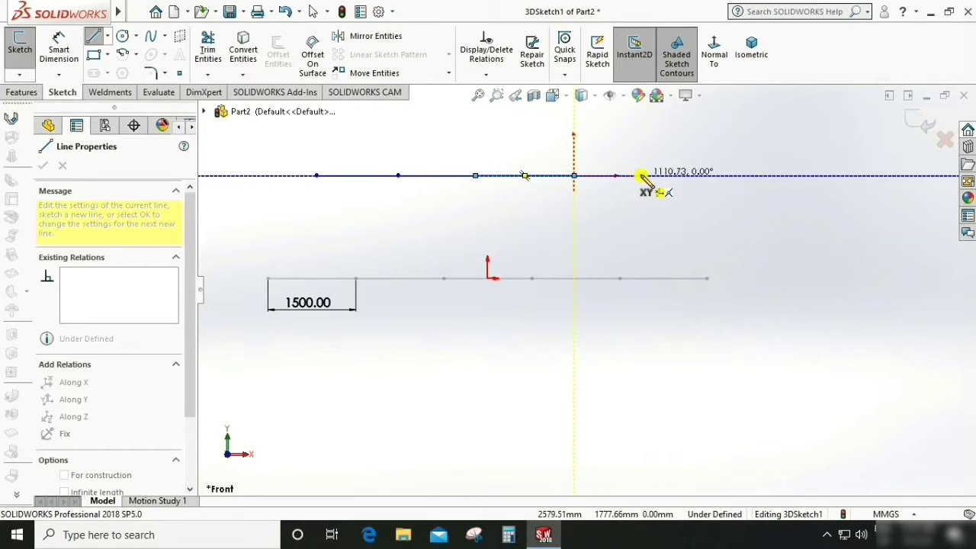
pyautogui.click(645, 176)
pyautogui.press('Escape')
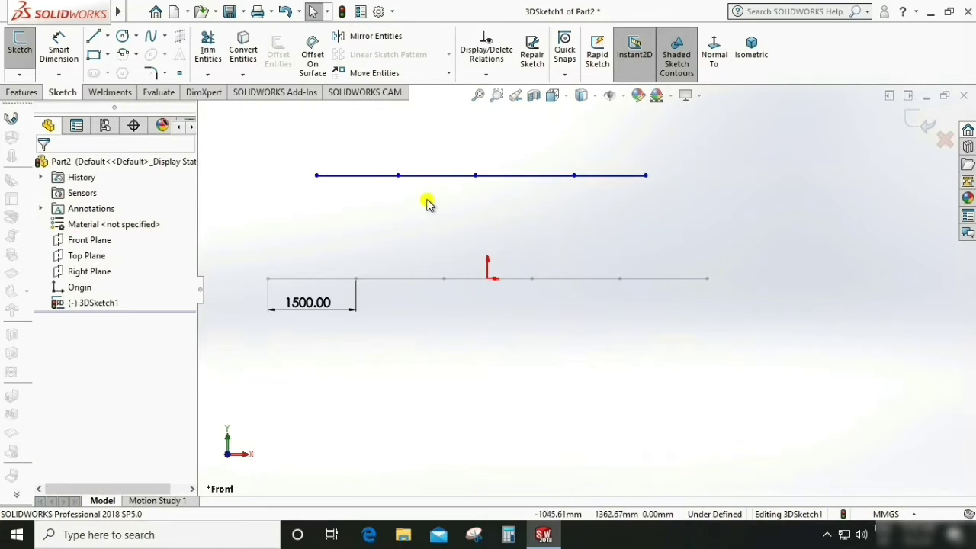
# Apply an Equal relation to all four segments of the upper line chain.
pyautogui.click(430, 177)
pyautogui.keyDown('ctrl'); pyautogui.click(518, 177); pyautogui.keyUp('ctrl')
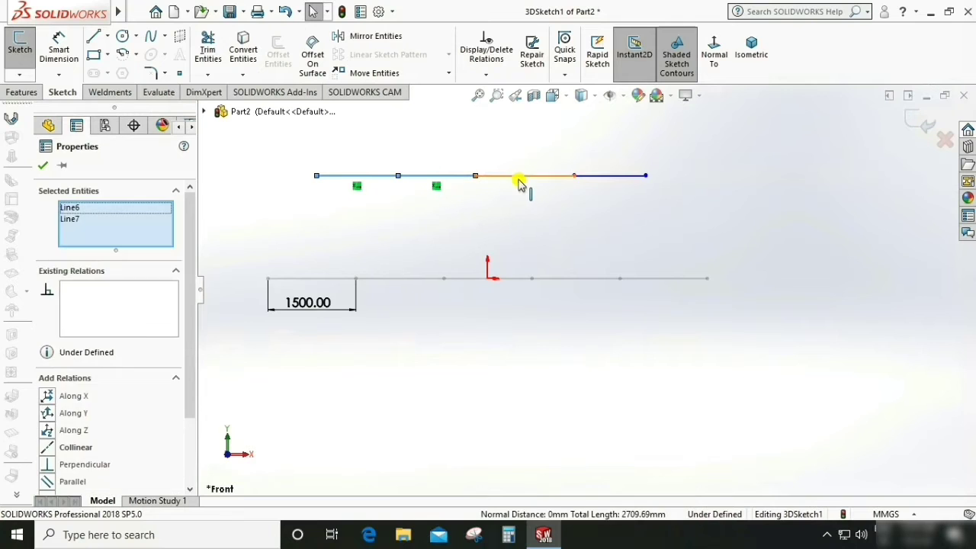
pyautogui.keyDown('ctrl'); pyautogui.click(538, 177); pyautogui.keyUp('ctrl')
pyautogui.keyDown('ctrl'); pyautogui.click(592, 177); pyautogui.keyUp('ctrl')
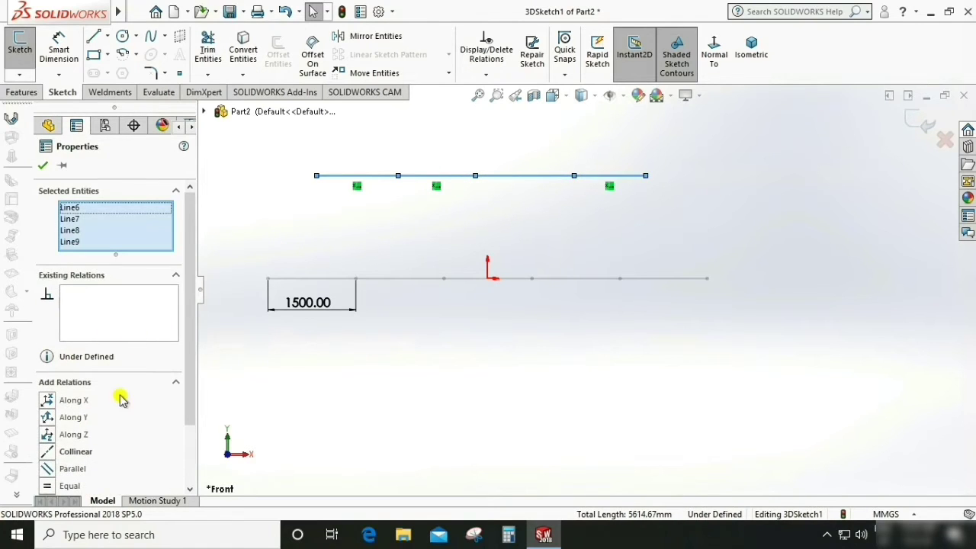
pyautogui.click(64, 485)
# Dimension the leftmost segment of the upper chain and set its length to 1500 mm.
pyautogui.click(59, 49)
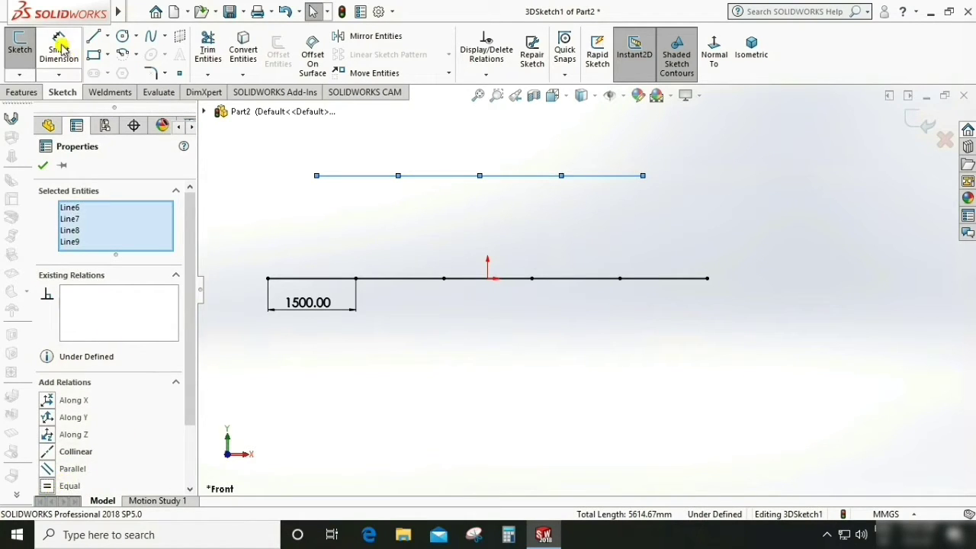
pyautogui.click(361, 177)
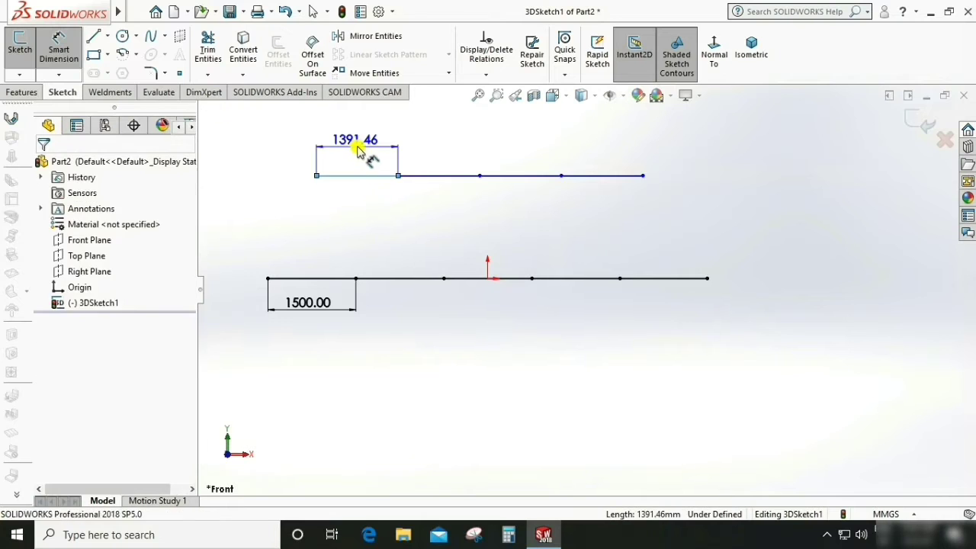
pyautogui.click(358, 146)
pyautogui.write('1500')
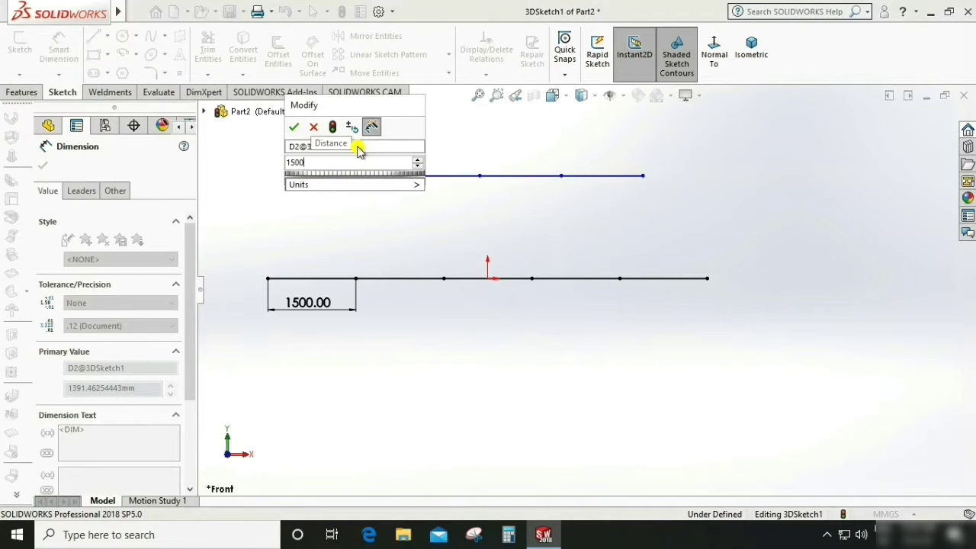
pyautogui.press('Return')
pyautogui.press('Escape')
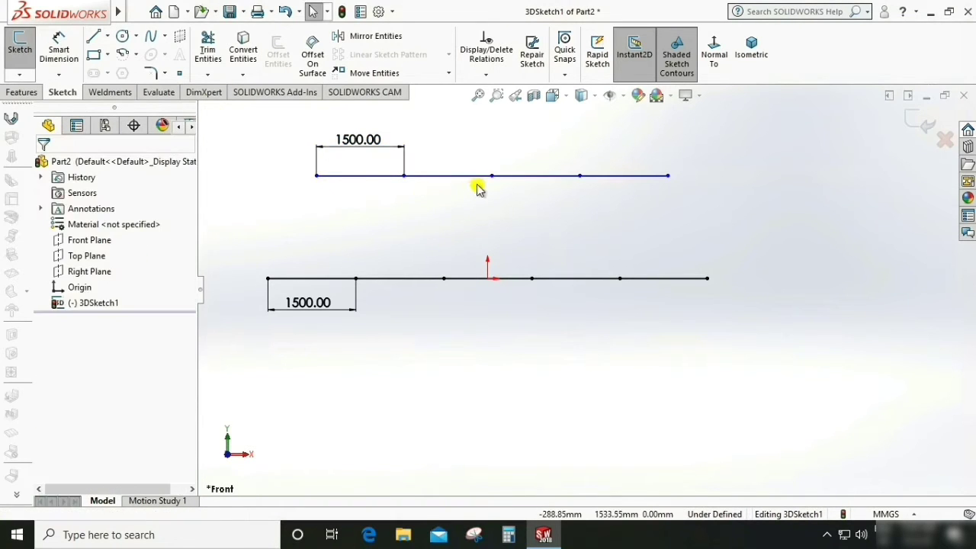
# Align the upper chain's middle point with the bottom chord's midpoint at the origin using an Along Y relation.
pyautogui.click(491, 177)
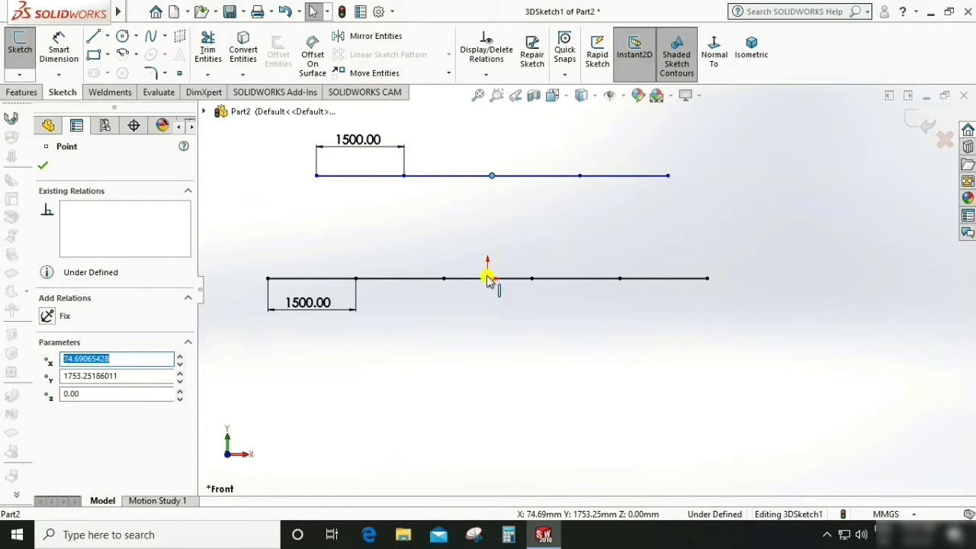
pyautogui.scroll(-3, 491, 279)
pyautogui.scroll(3, 518, 290)
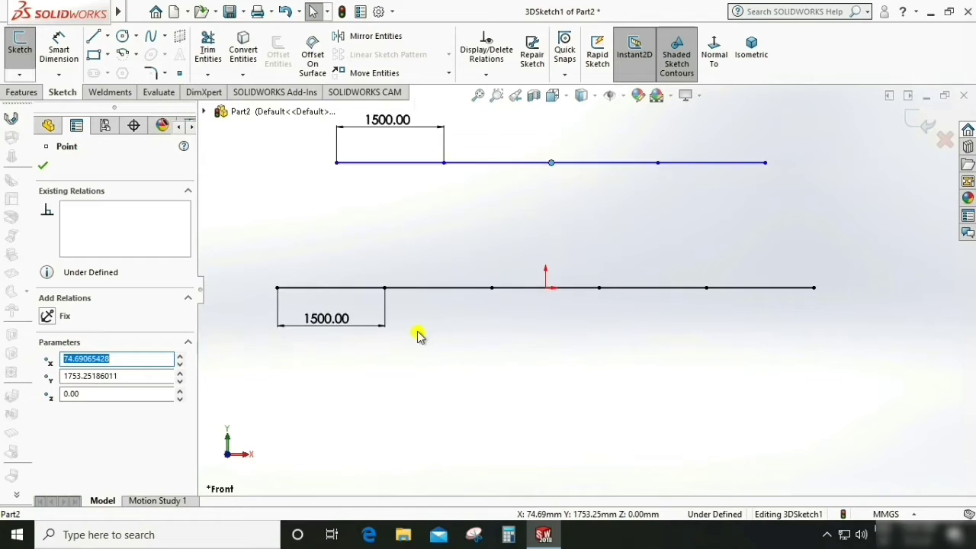
pyautogui.click(552, 290)
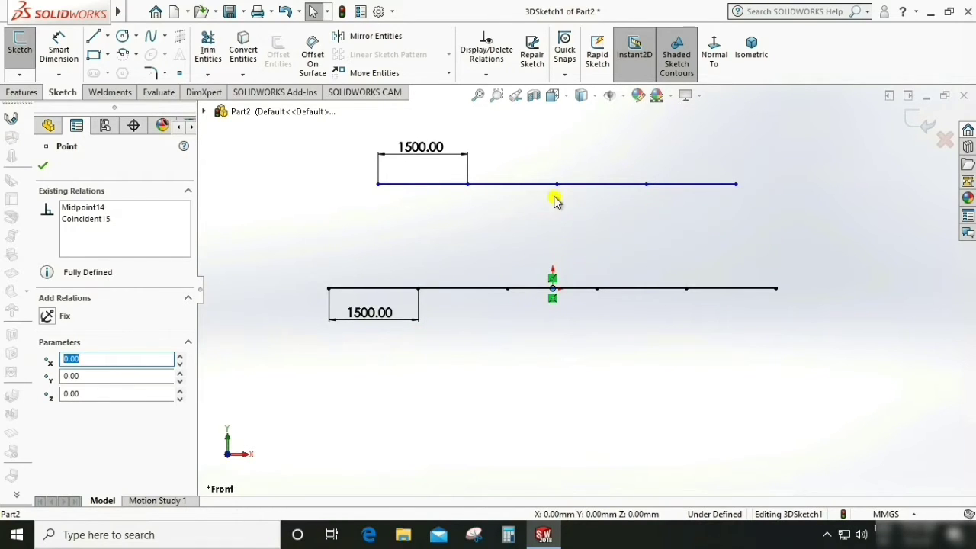
pyautogui.keyDown('ctrl'); pyautogui.click(556, 184); pyautogui.keyUp('ctrl')
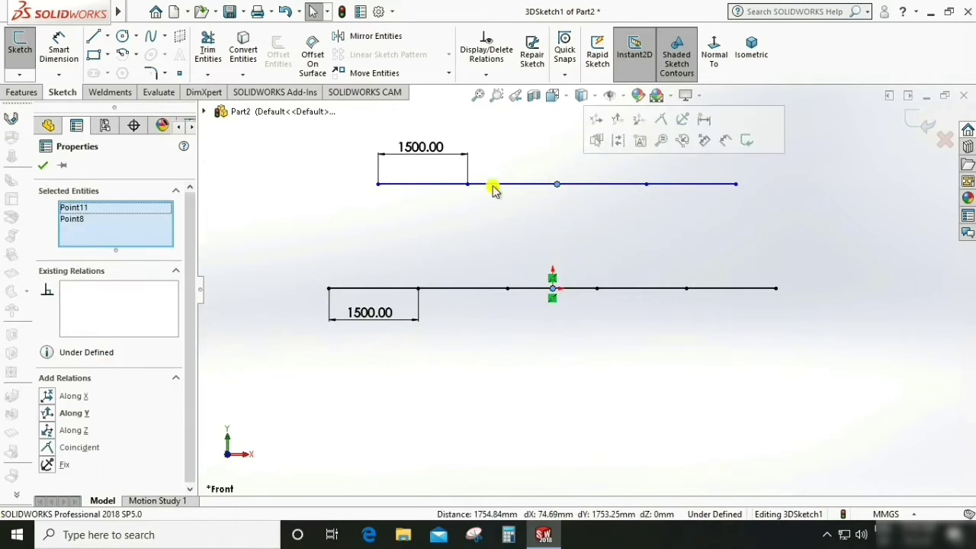
pyautogui.click(47, 418)
pyautogui.click(531, 277)
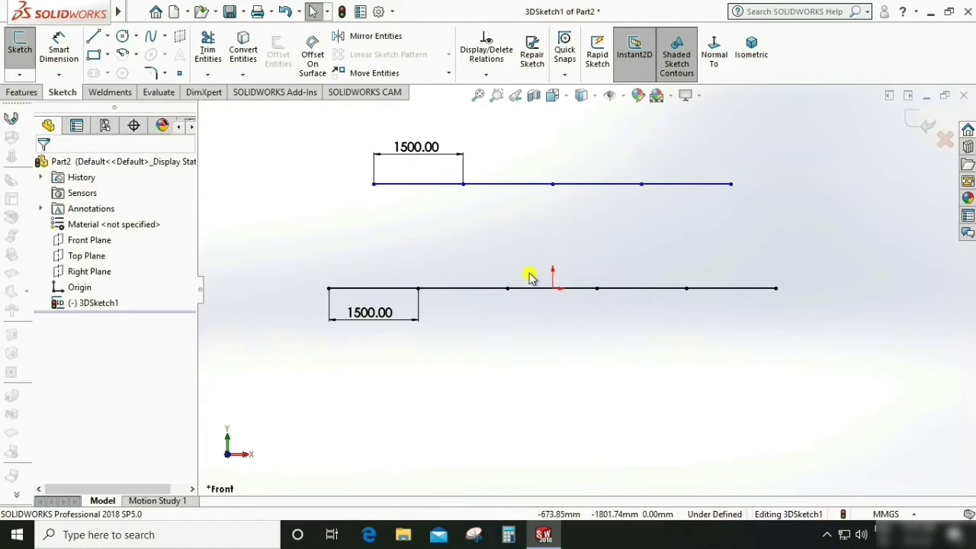
# Dimension the vertical distance between the leftmost segments of the upper and bottom chords and set it to 1500 mm.
pyautogui.click(58, 50)
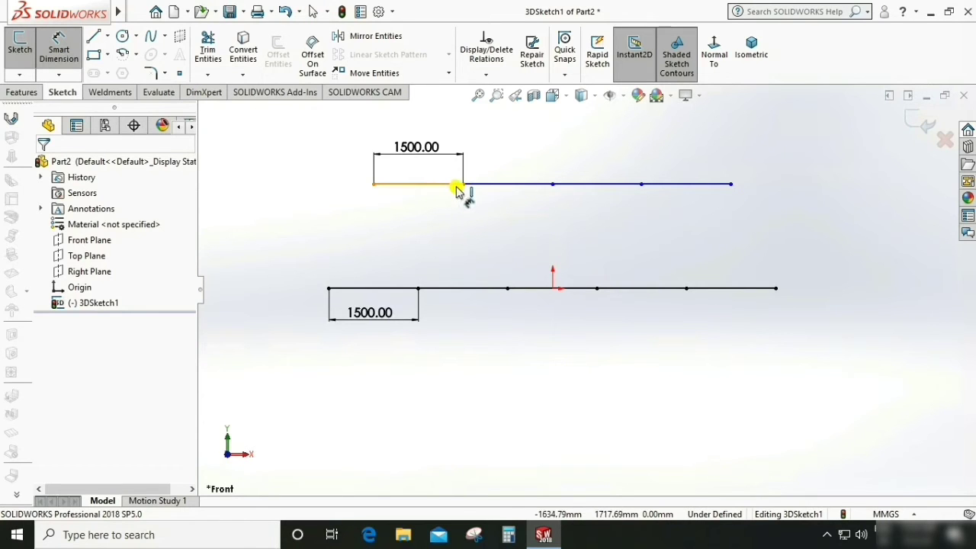
pyautogui.click(389, 287)
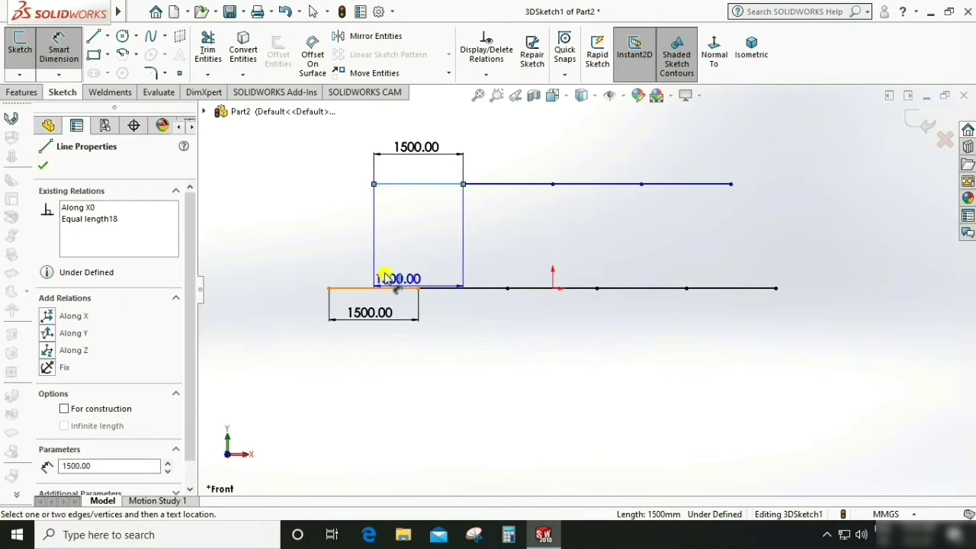
pyautogui.click(290, 239)
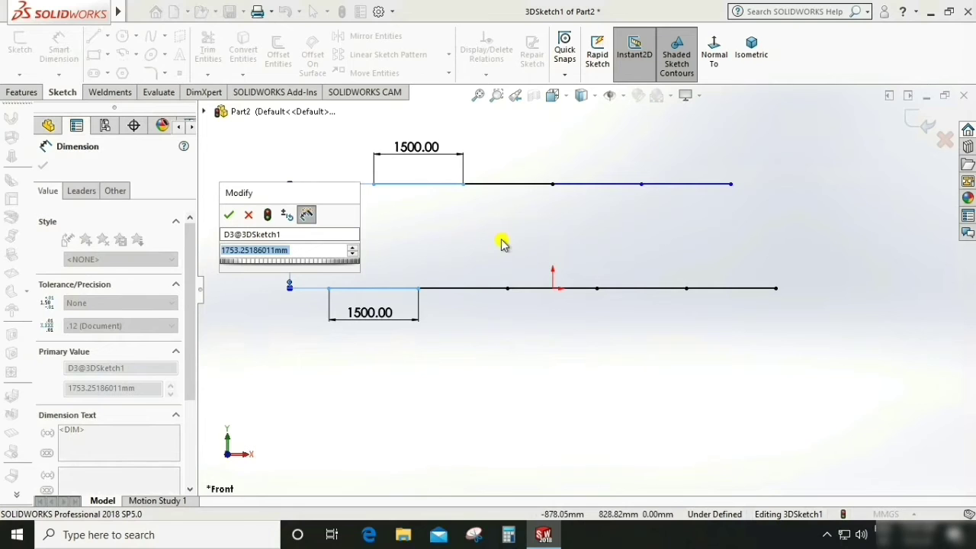
pyautogui.write('1500')
pyautogui.press('Return')
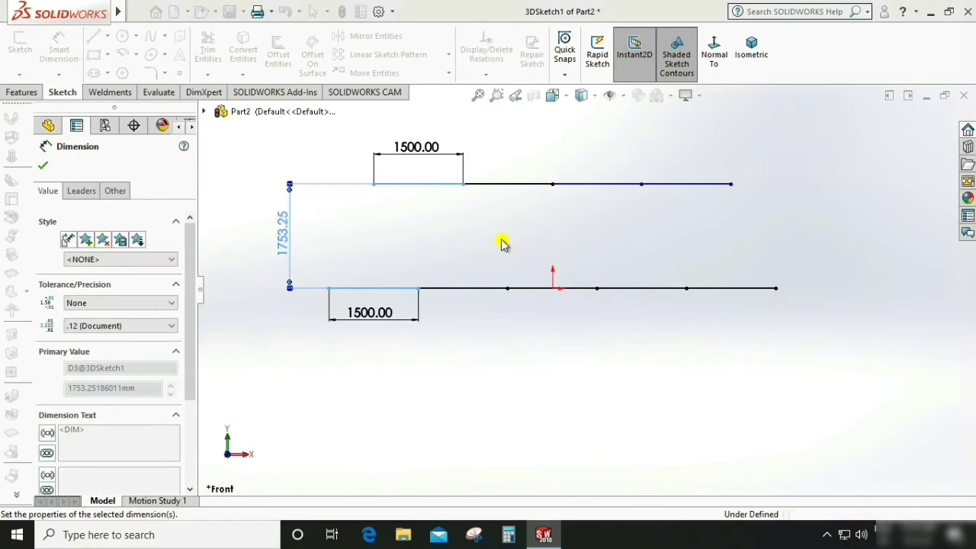
pyautogui.click(455, 231)
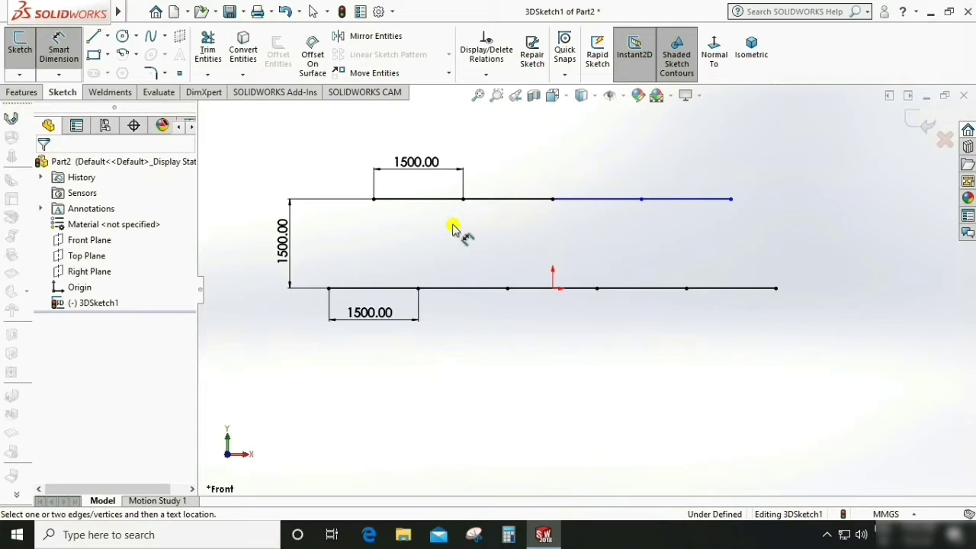
pyautogui.press('Escape')
# Pull the upper chord's rightmost segment upward to test whether it can still move.
pyautogui.click(619, 207)
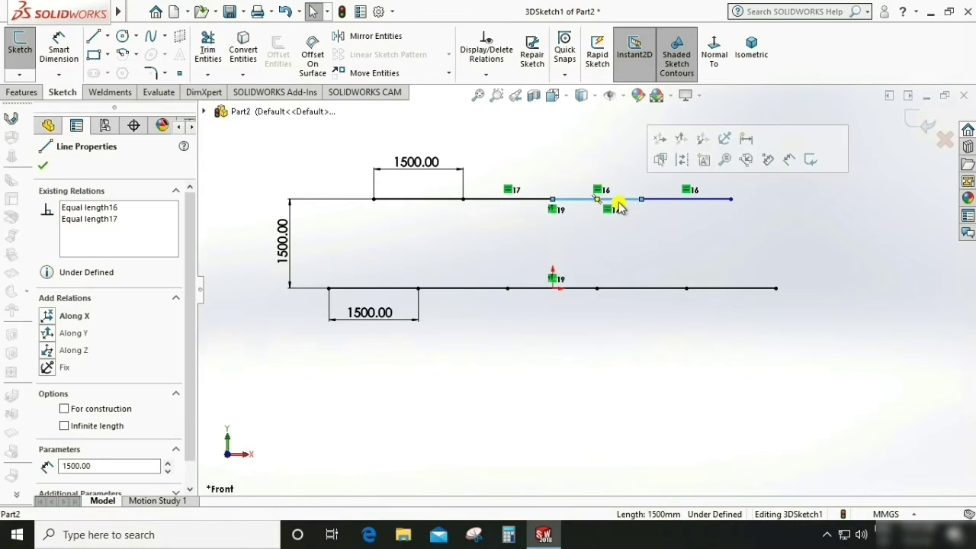
pyautogui.click(678, 230)
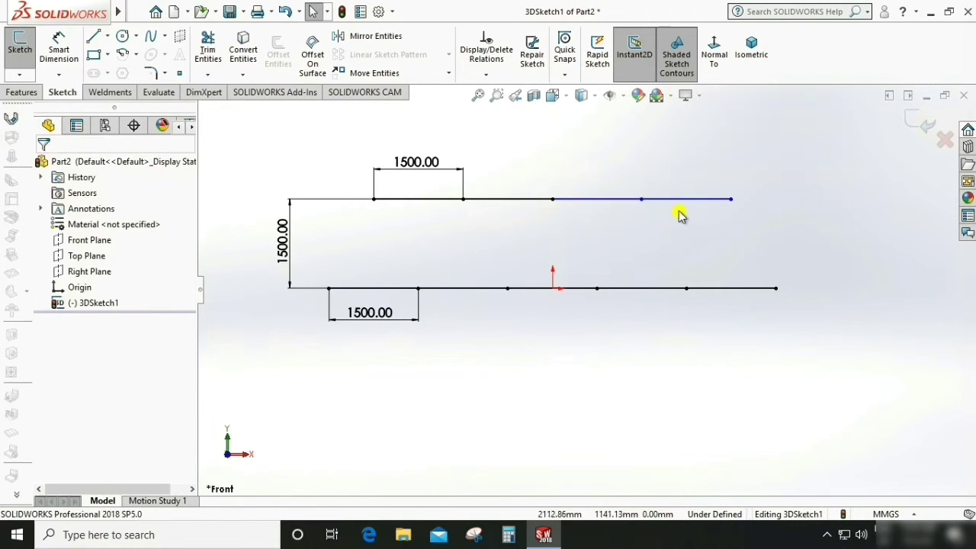
pyautogui.moveTo(681, 199); pyautogui.dragTo(680, 167)
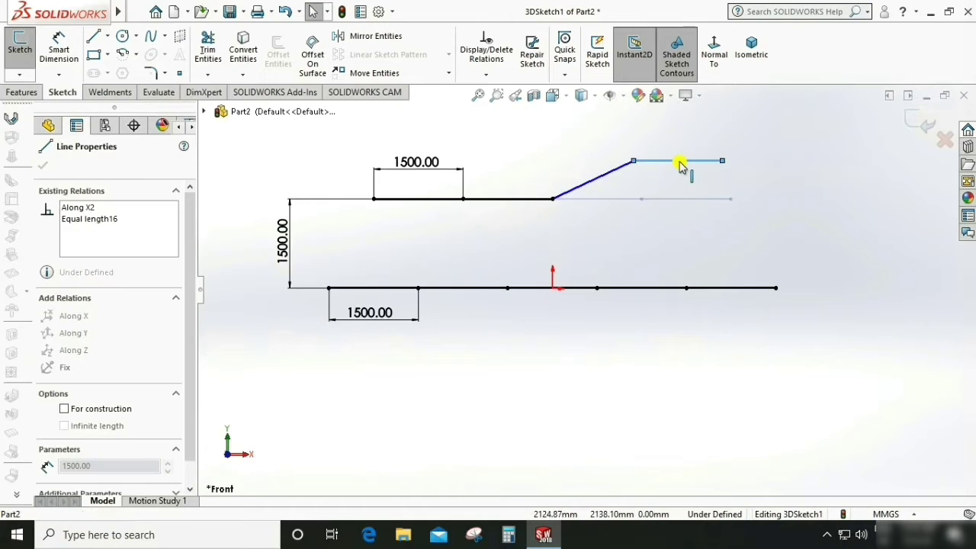
pyautogui.click(636, 234)
# Apply a Collinear relation to the three right-hand segments of the upper chord.
pyautogui.click(586, 185)
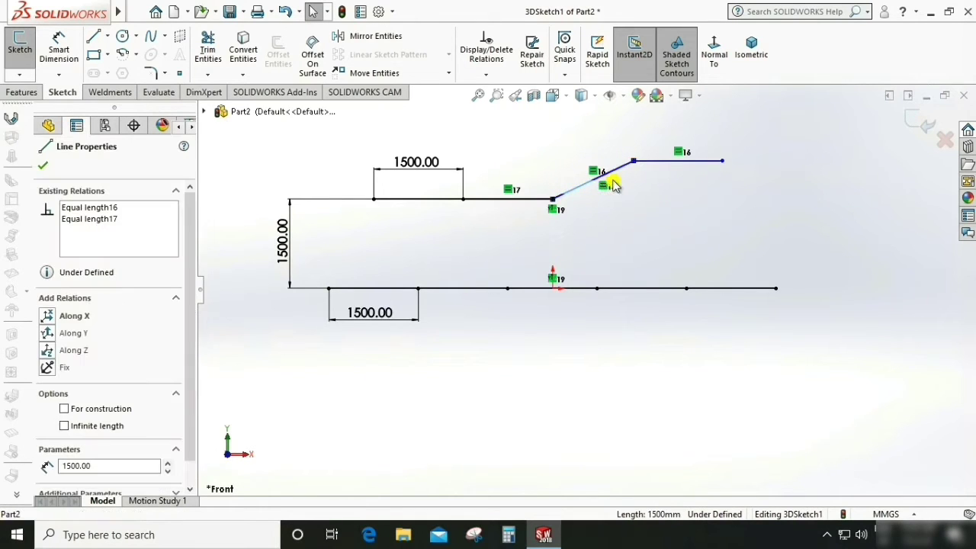
pyautogui.keyDown('ctrl'); pyautogui.click(676, 161); pyautogui.keyUp('ctrl')
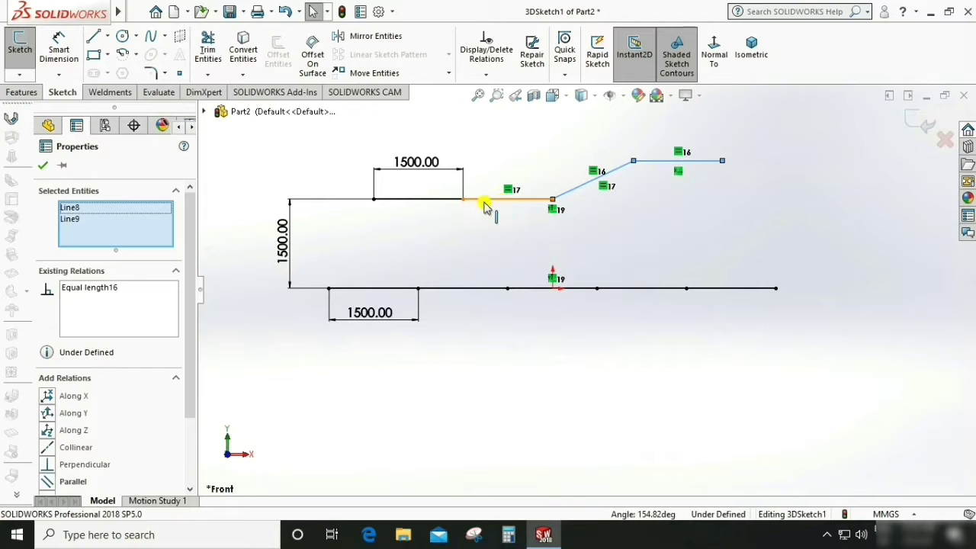
pyautogui.keyDown('ctrl'); pyautogui.click(484, 199); pyautogui.keyUp('ctrl')
pyautogui.click(49, 448)
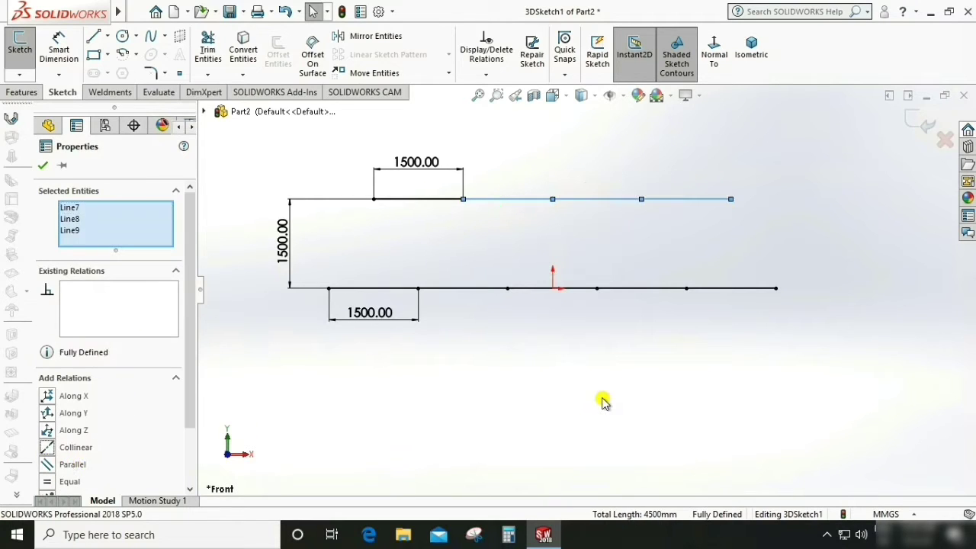
pyautogui.click(598, 366)
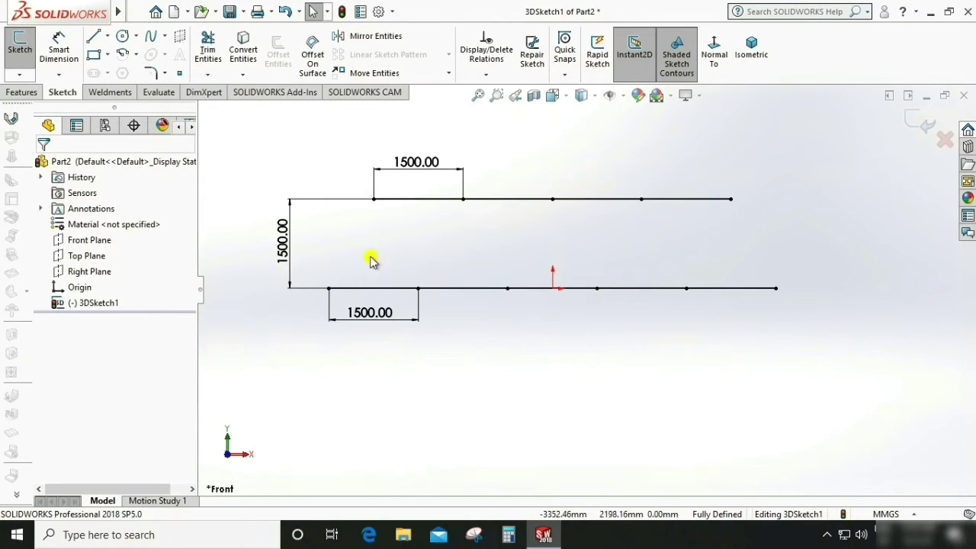
# Sketch a continuous zigzag of ten web diagonals through the chord joints, from the bottom chord's left end to its right end.
pyautogui.click(94, 36)
pyautogui.click(330, 288)
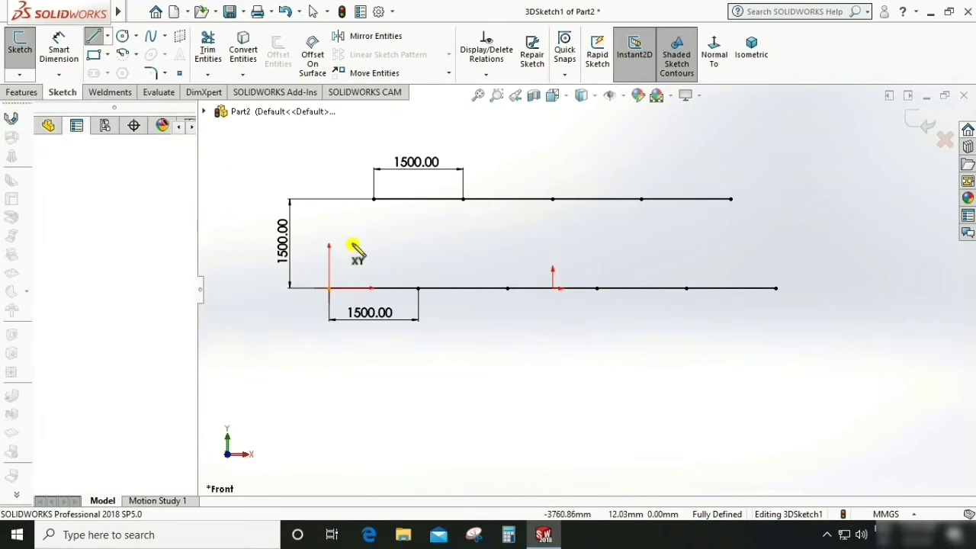
pyautogui.click(374, 201)
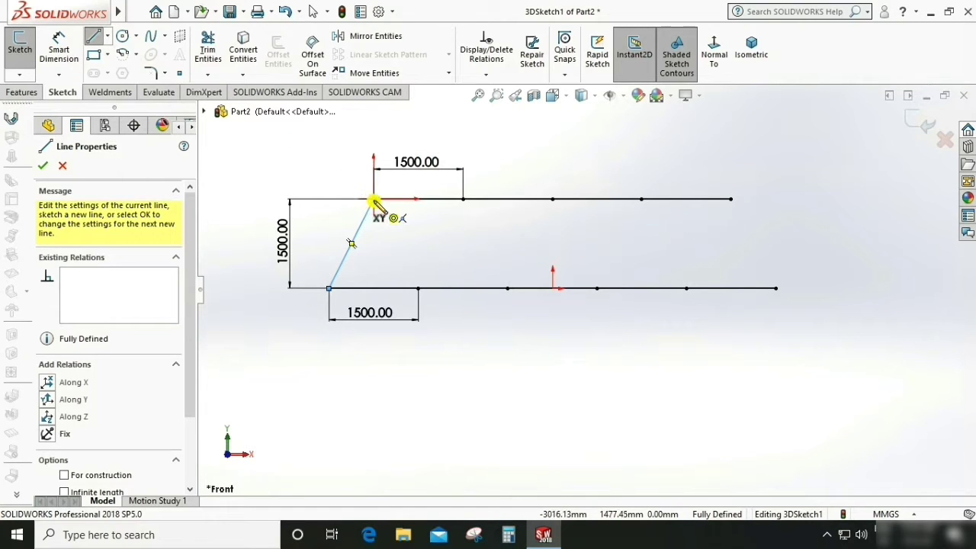
pyautogui.click(418, 289)
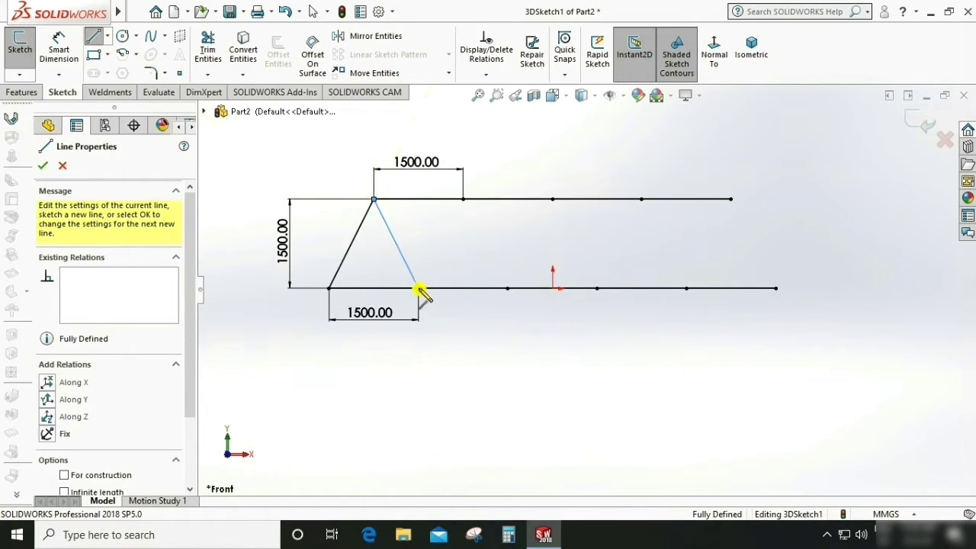
pyautogui.click(463, 200)
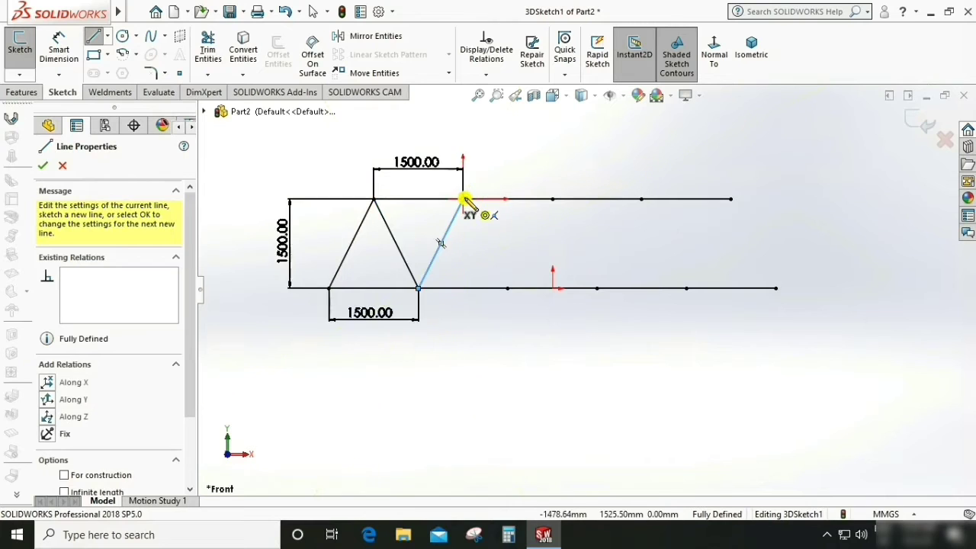
pyautogui.click(507, 289)
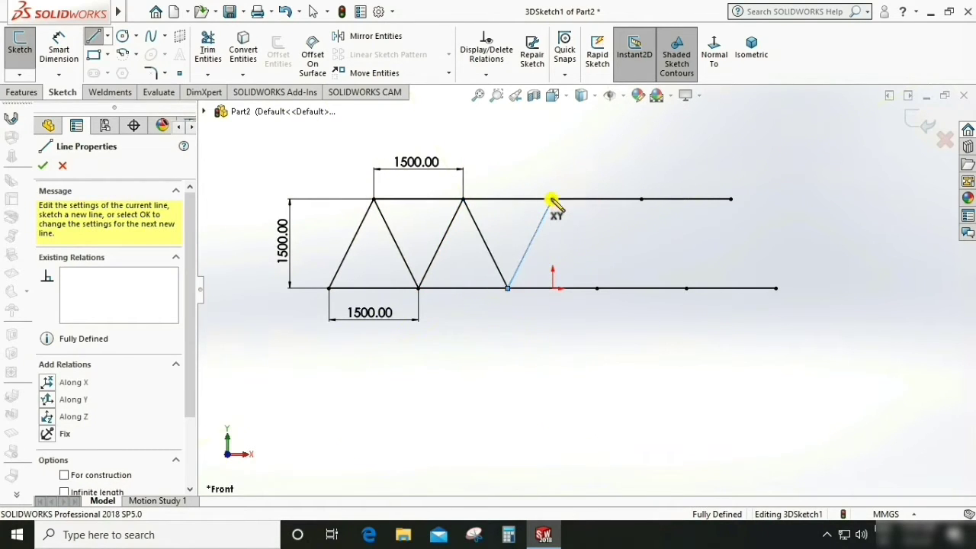
pyautogui.click(552, 200)
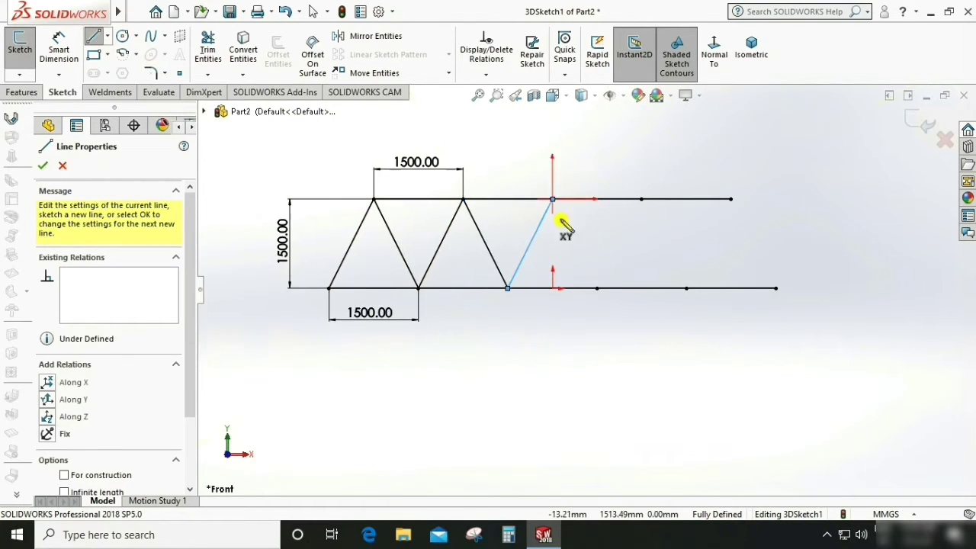
pyautogui.click(596, 288)
pyautogui.click(642, 199)
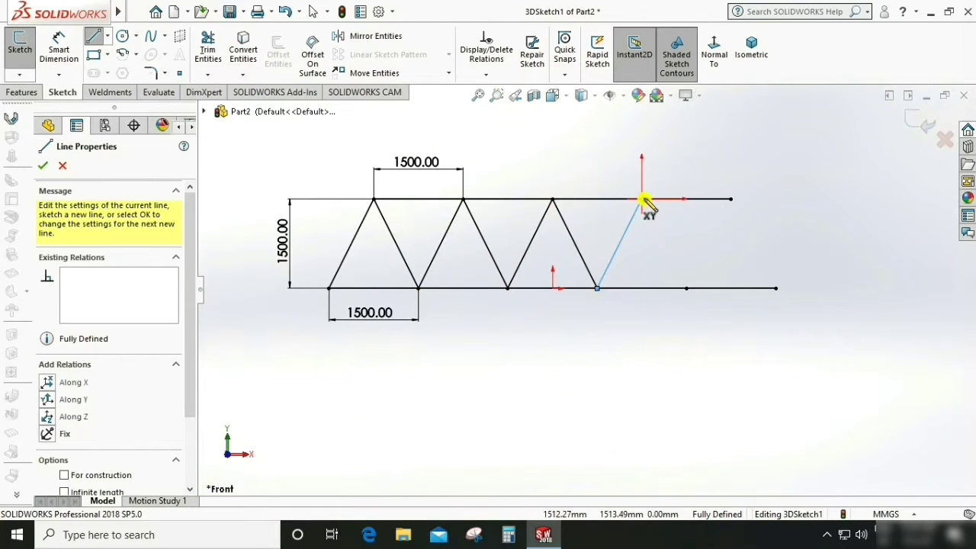
pyautogui.click(686, 288)
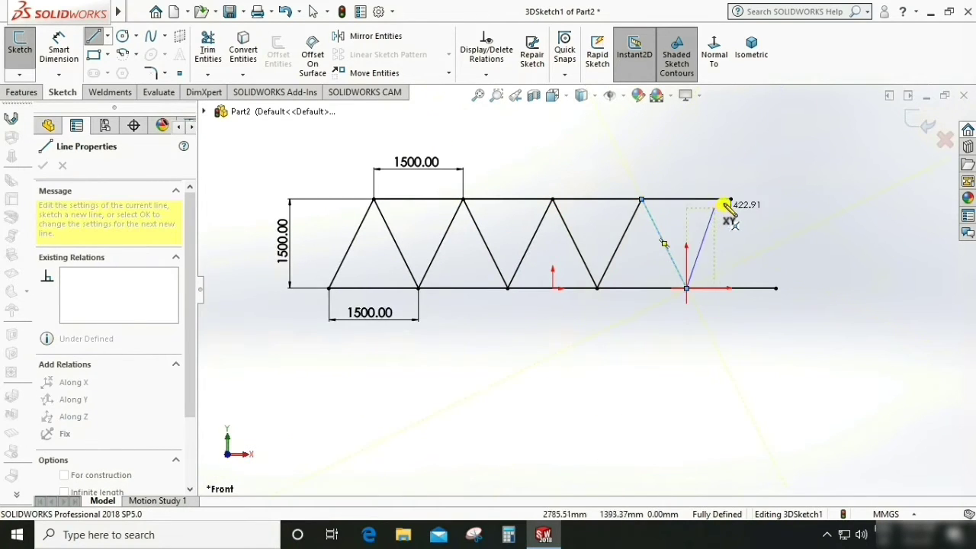
pyautogui.click(730, 199)
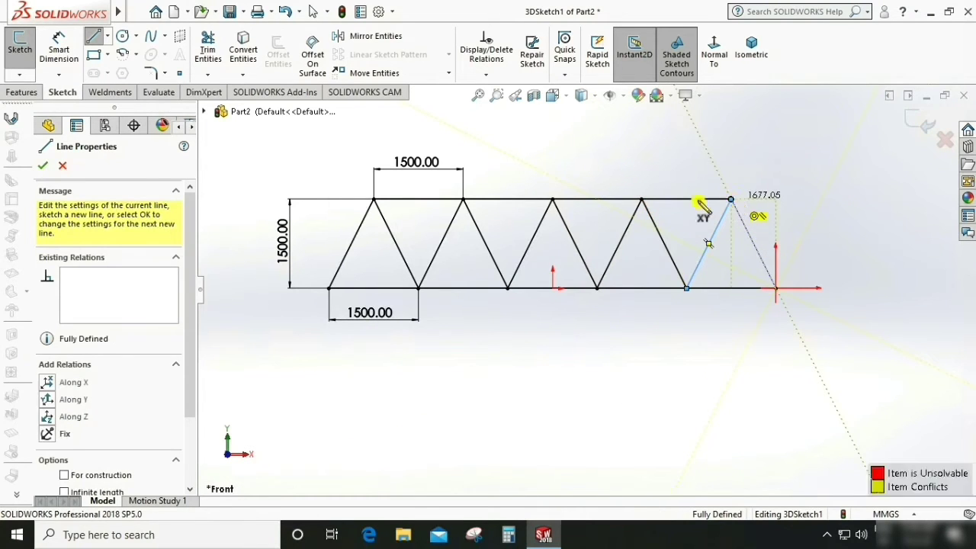
pyautogui.click(776, 288)
# Sketch a depth line from the left end of each chord and constrain both lines Along Z and equal in length.
pyautogui.moveTo(524, 375)
pyautogui.mouseDown(button='middle')
pyautogui.moveTo(507, 364)
pyautogui.moveTo(488, 368)
pyautogui.moveTo(488, 407)
pyautogui.mouseUp(button='middle')
pyautogui.press('f')
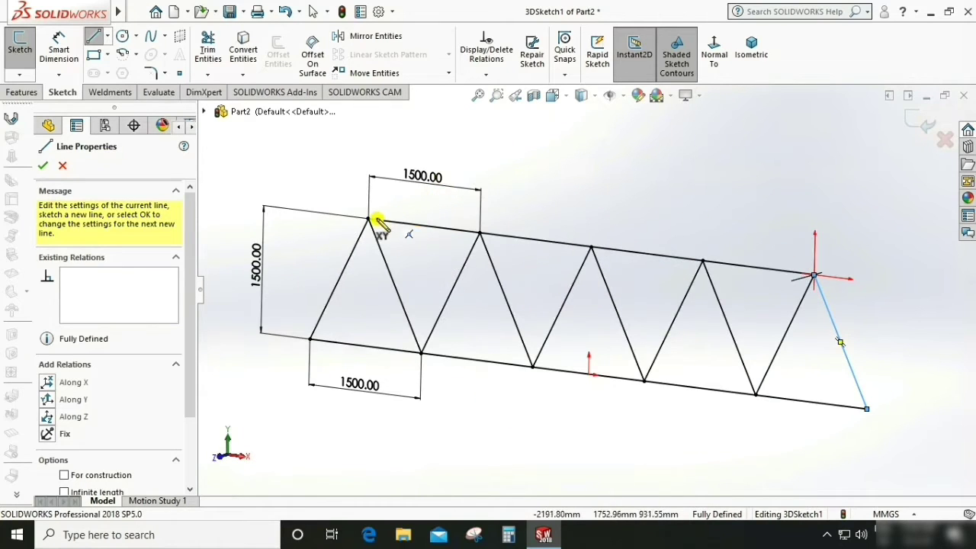
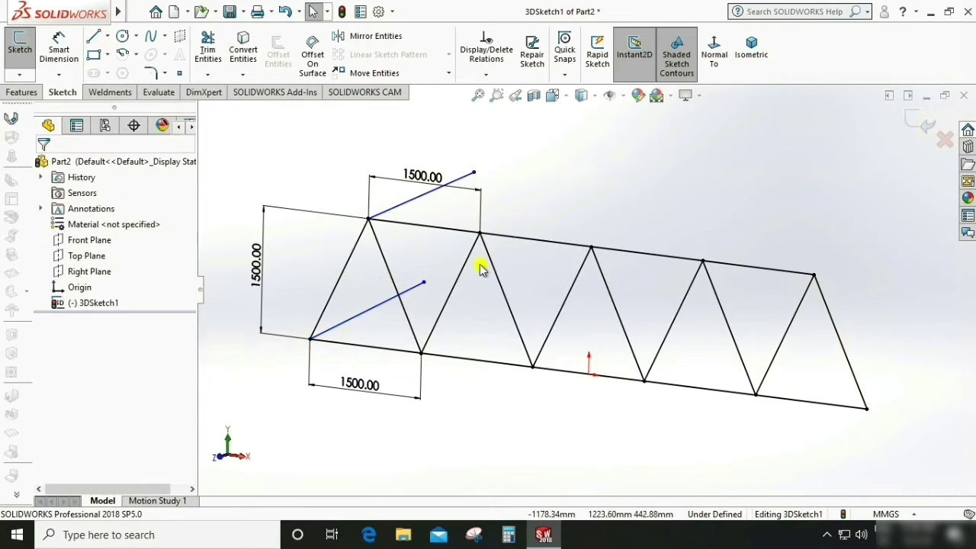
pyautogui.click(436, 192)
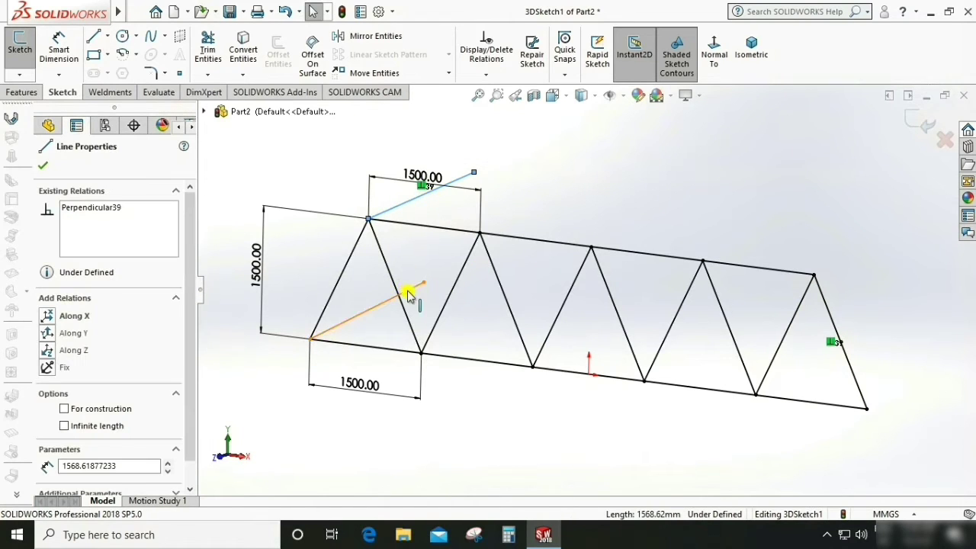
pyautogui.keyDown('ctrl'); pyautogui.click(409, 296); pyautogui.keyUp('ctrl')
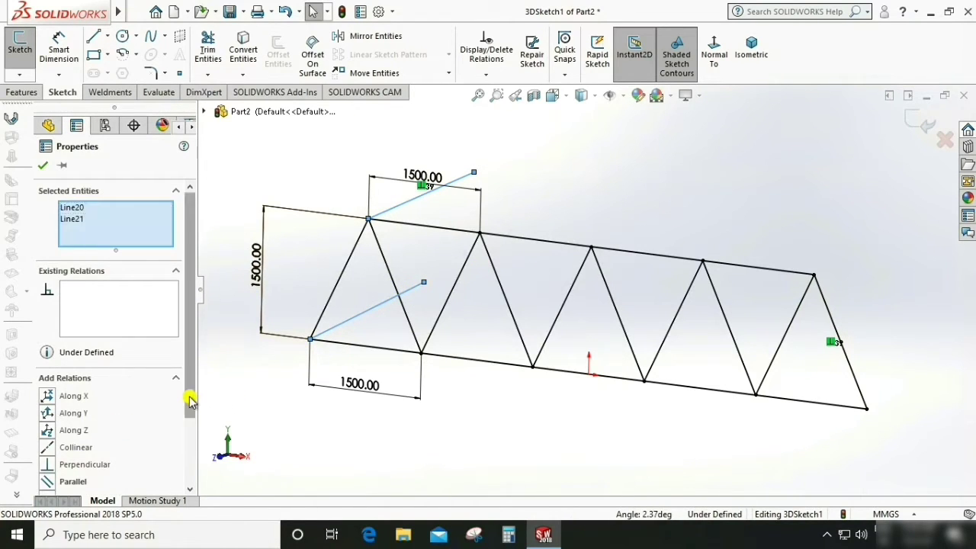
pyautogui.moveTo(190, 398); pyautogui.dragTo(188, 435)
pyautogui.click(47, 438)
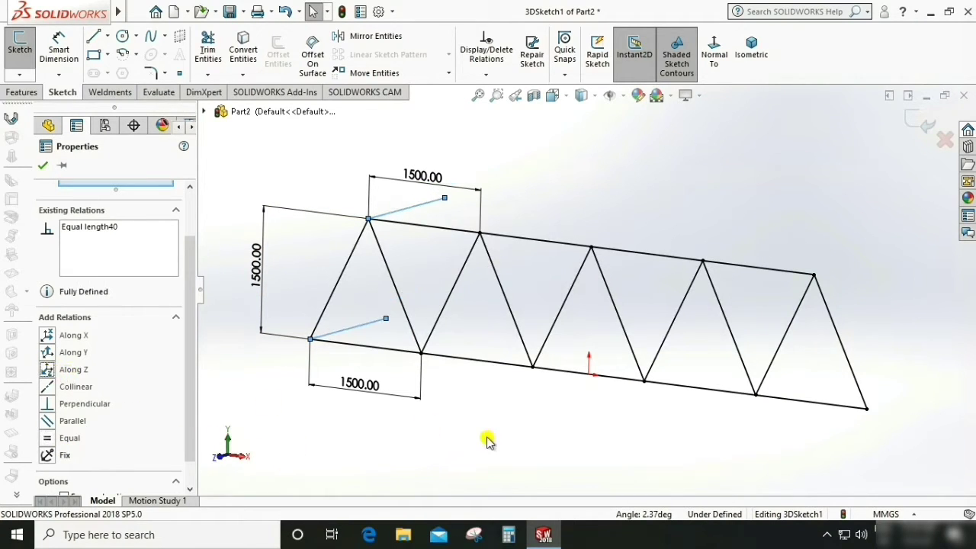
pyautogui.click(490, 384)
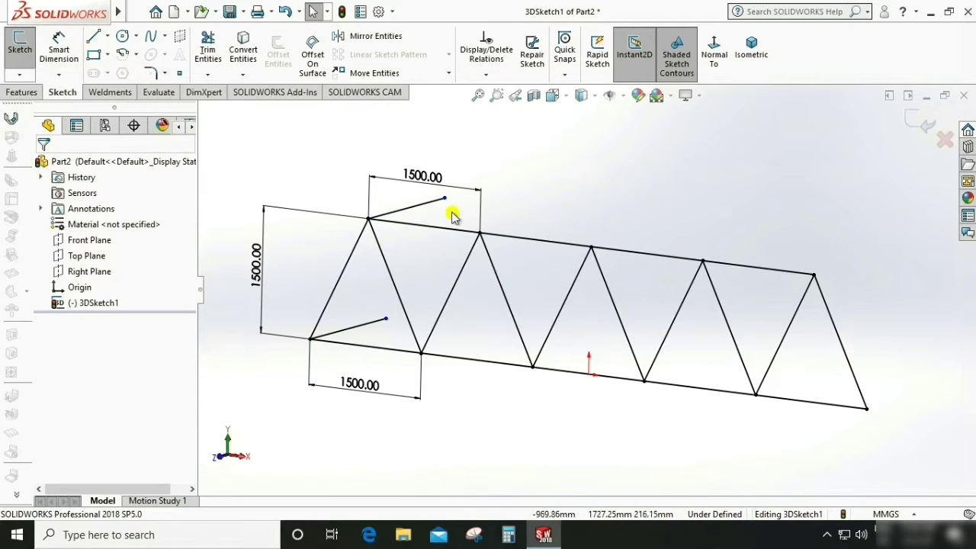
# Dimension the depth line at the upper chord's left end and set its length to 1500 mm.
pyautogui.click(61, 44)
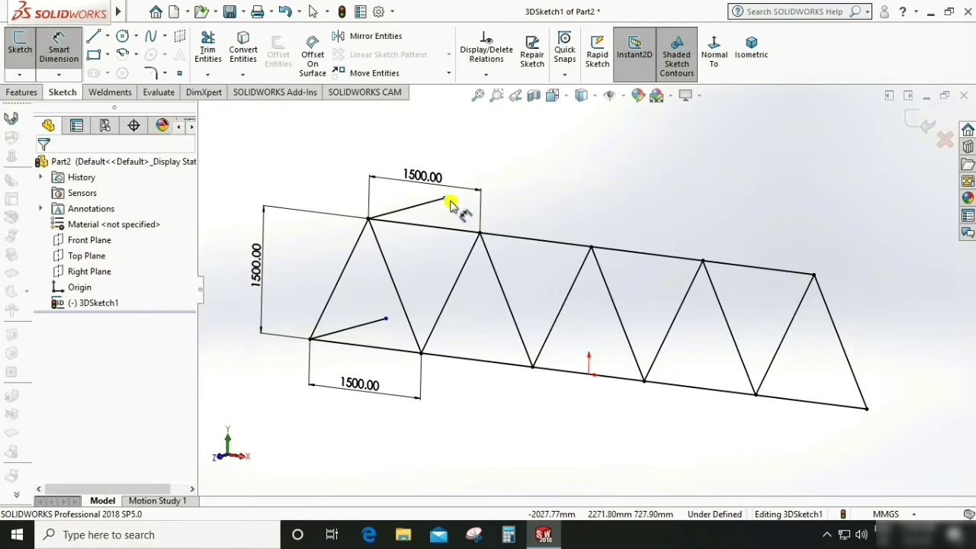
pyautogui.click(427, 202)
pyautogui.click(404, 149)
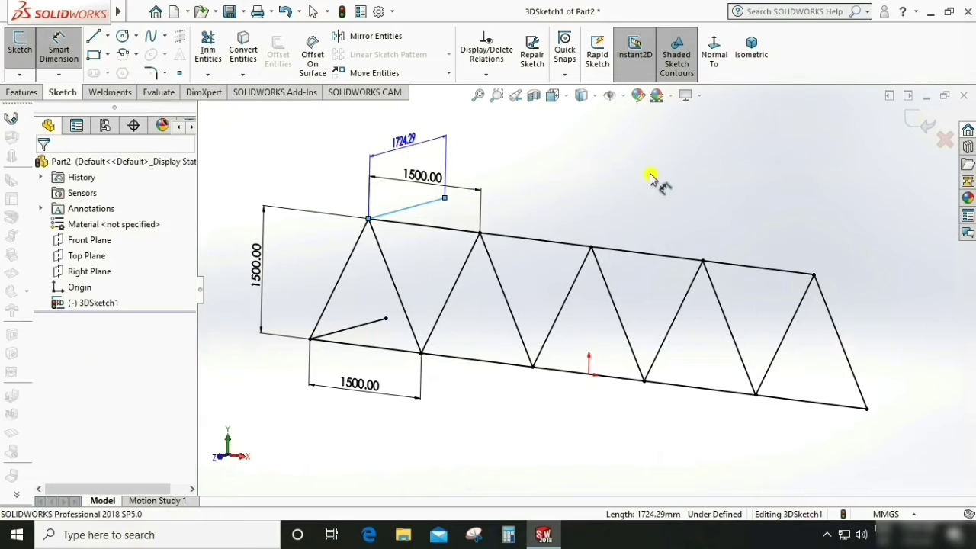
pyautogui.write('15')
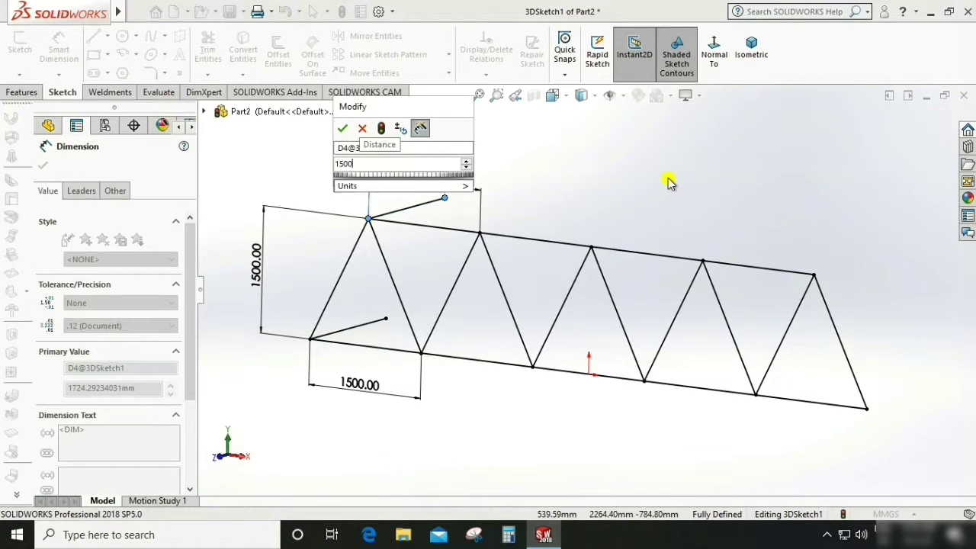
pyautogui.write('00')
pyautogui.press('Return')
pyautogui.click(469, 229)
pyautogui.scroll(3, 509, 292)
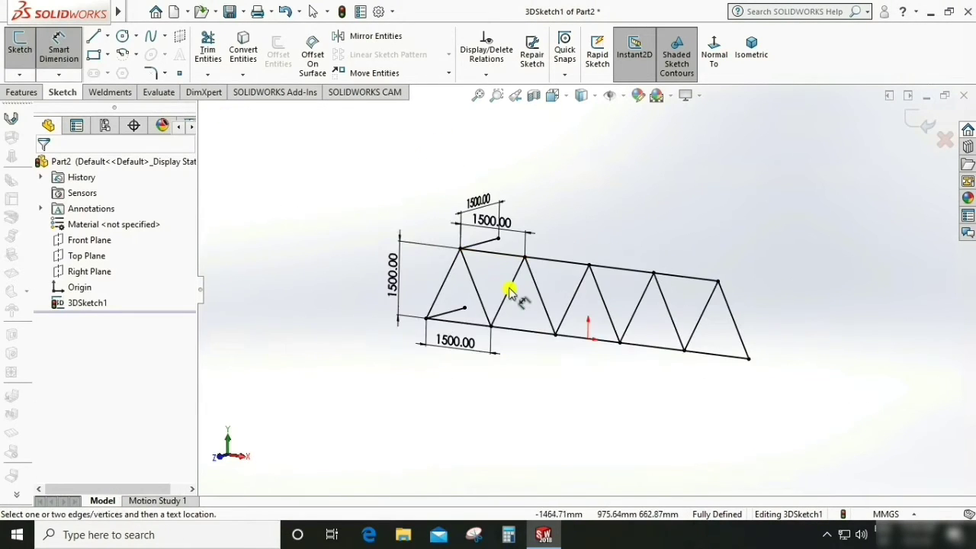
pyautogui.press('Escape')
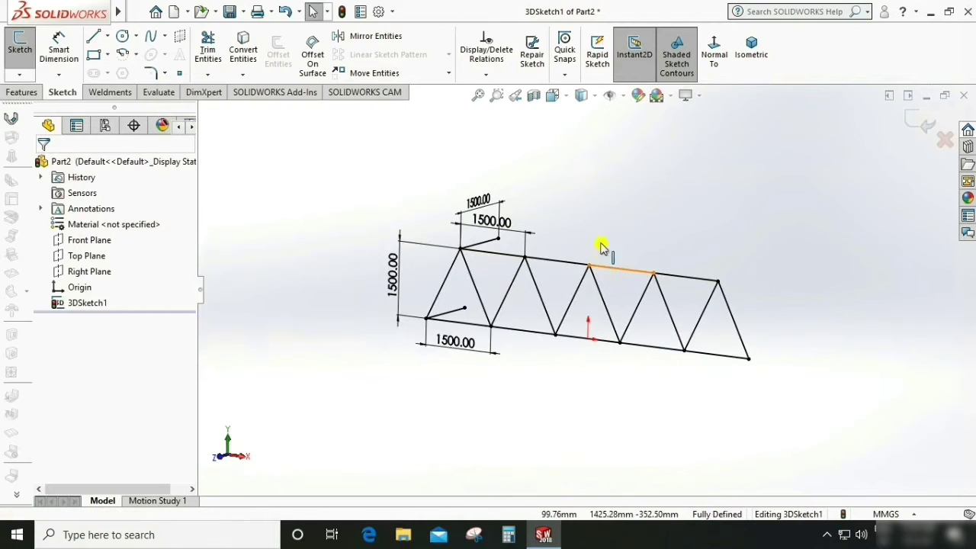
# Exit the 3D sketch with the truss shown in isometric view.
pyautogui.moveTo(602, 247)
pyautogui.mouseDown(button='middle')
pyautogui.moveTo(608, 216)
pyautogui.moveTo(607, 257)
pyautogui.moveTo(539, 329)
pyautogui.mouseUp(button='middle')
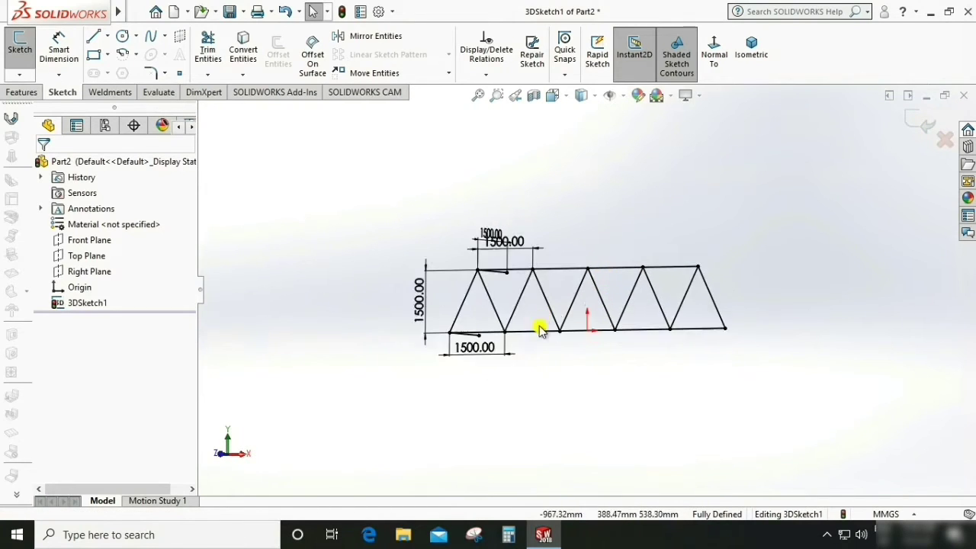
pyautogui.scroll(-2, 534, 293)
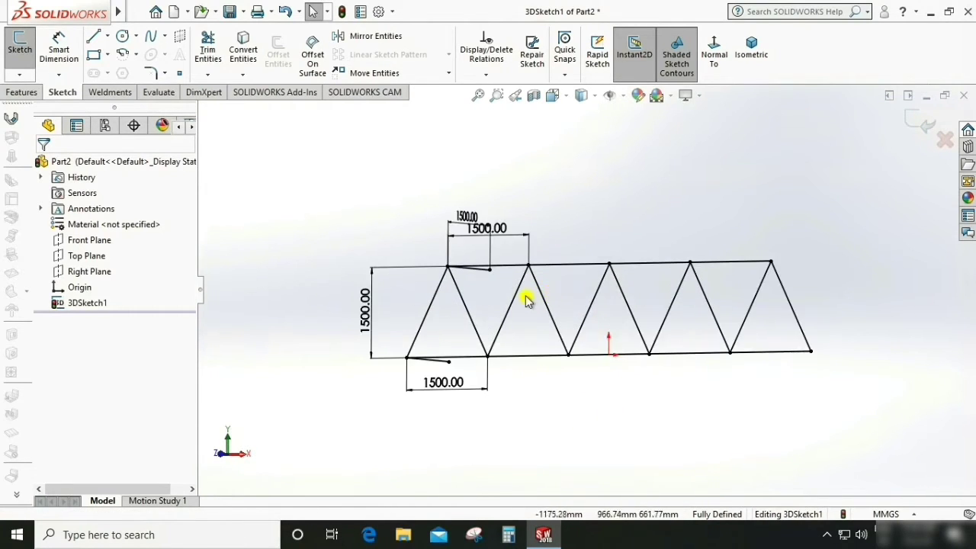
pyautogui.scroll(-2, 588, 324)
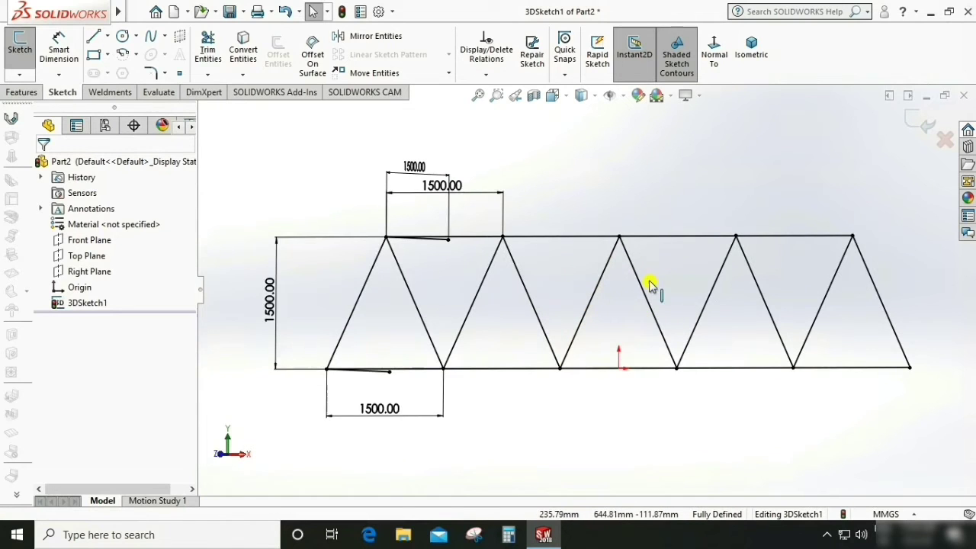
pyautogui.click(751, 48)
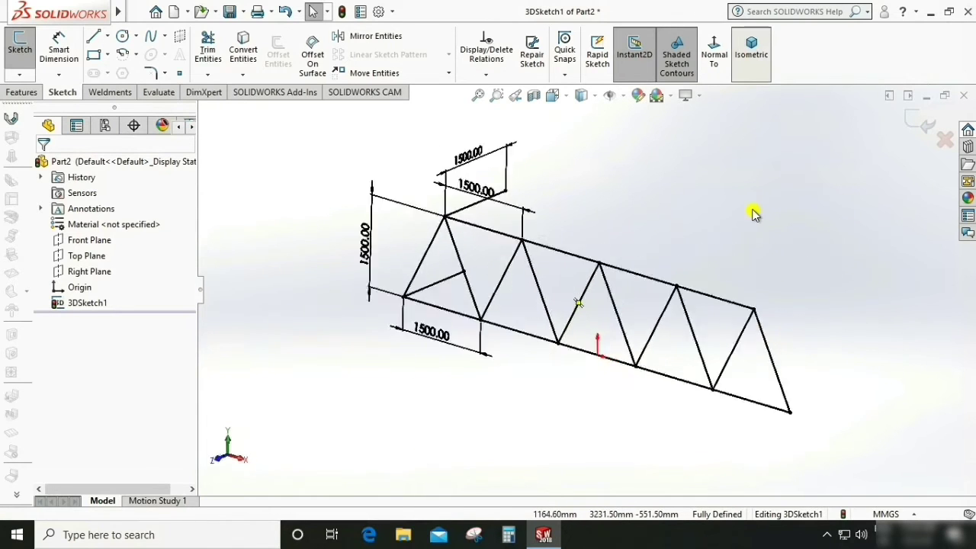
pyautogui.click(910, 125)
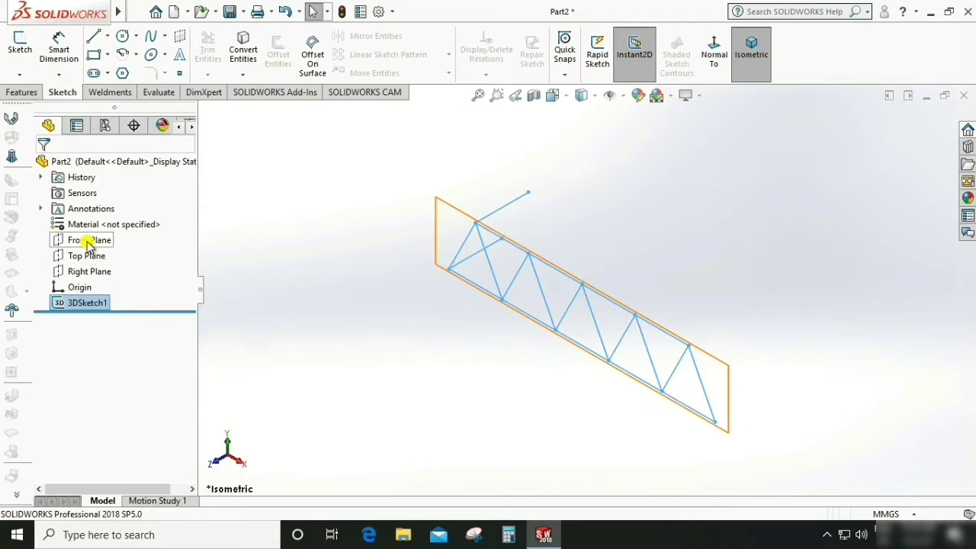
pyautogui.click(431, 326)
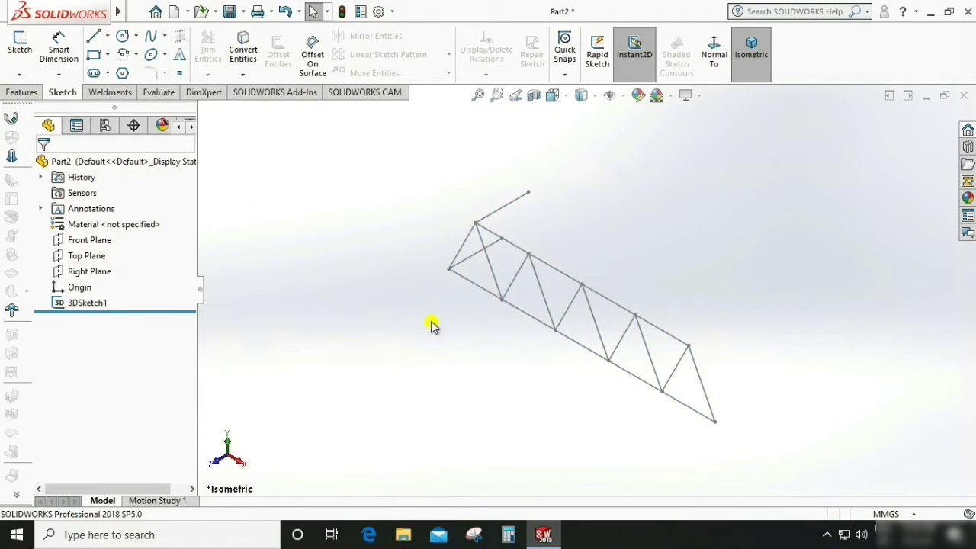
# Start a new 2D sketch on the Front Plane, viewed normal to it.
pyautogui.click(90, 240)
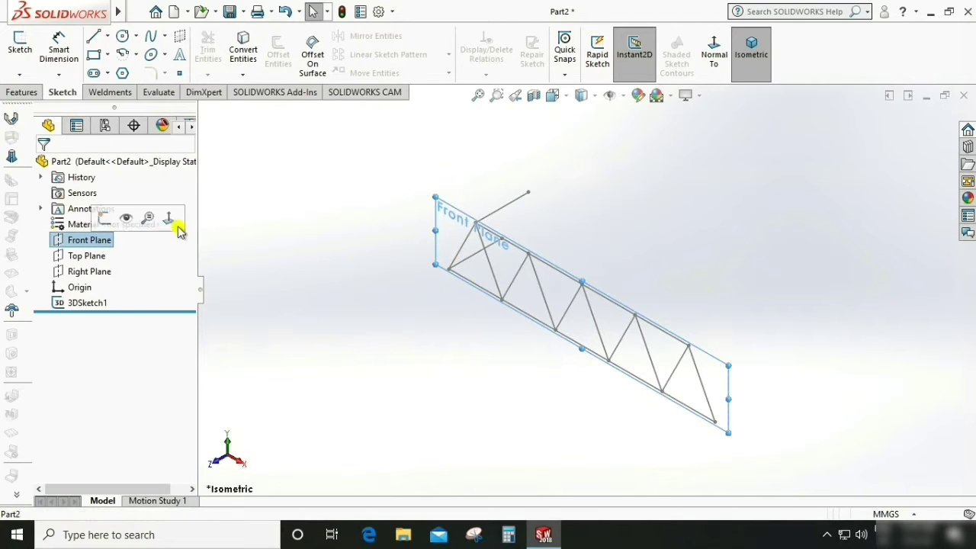
pyautogui.click(717, 58)
pyautogui.click(448, 405)
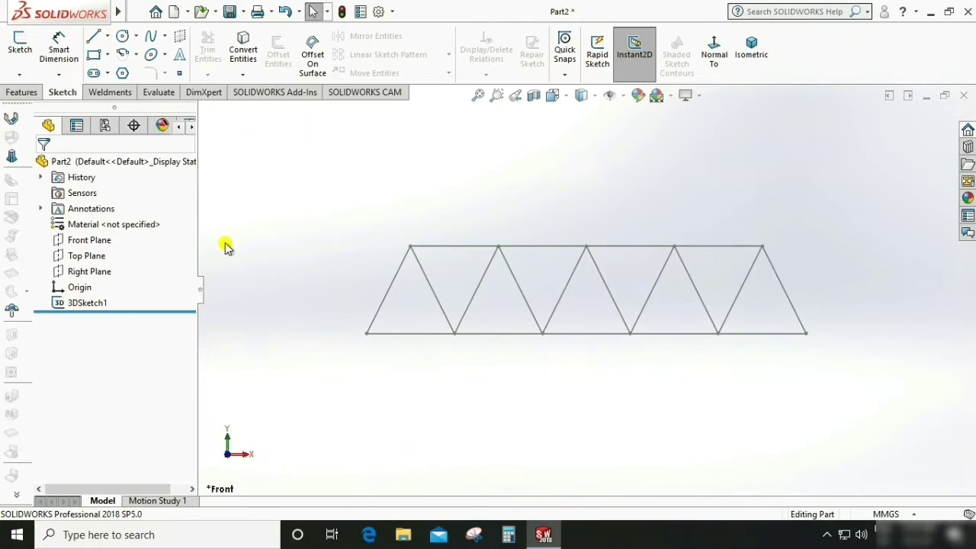
pyautogui.click(99, 242)
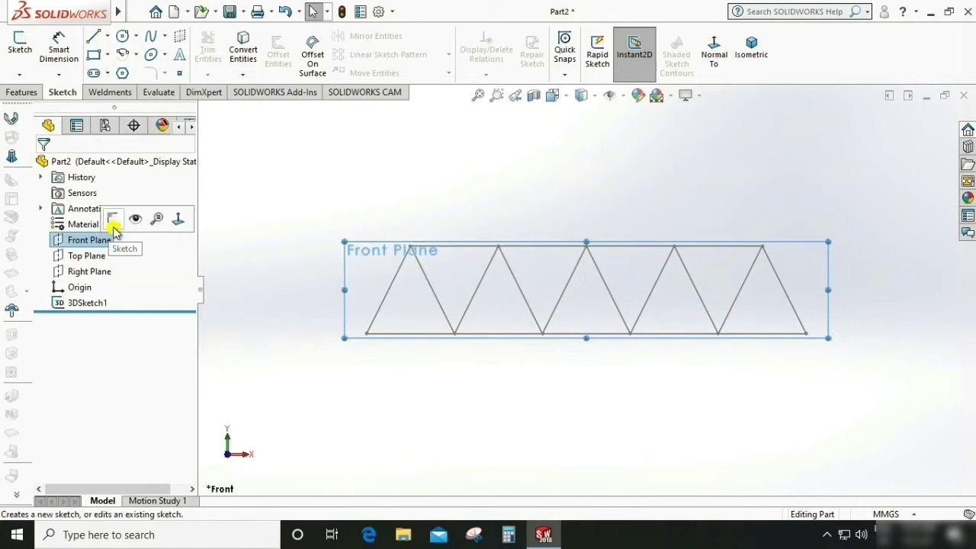
pyautogui.click(114, 219)
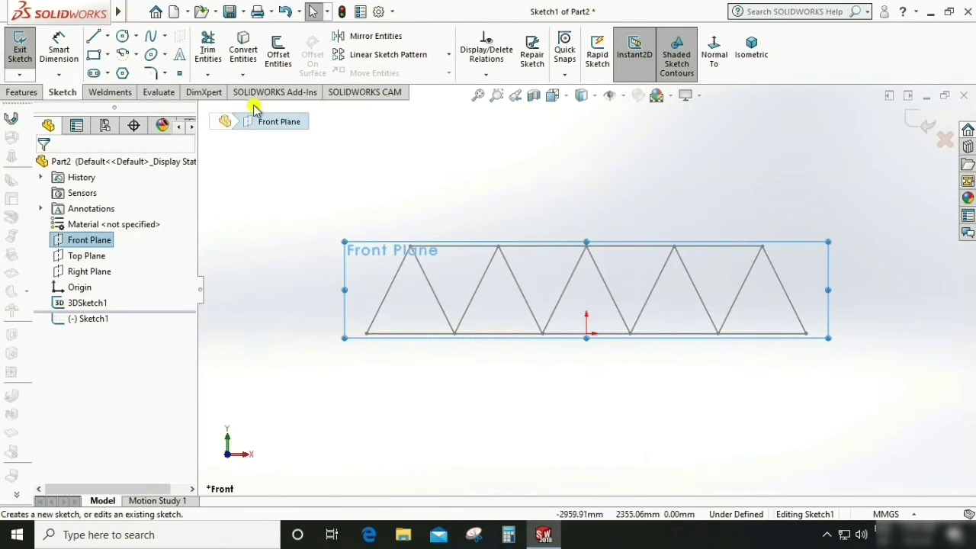
# Convert the leftmost and rightmost web diagonals of the truss into the new sketch with Convert Entities.
pyautogui.click(243, 42)
pyautogui.click(389, 290)
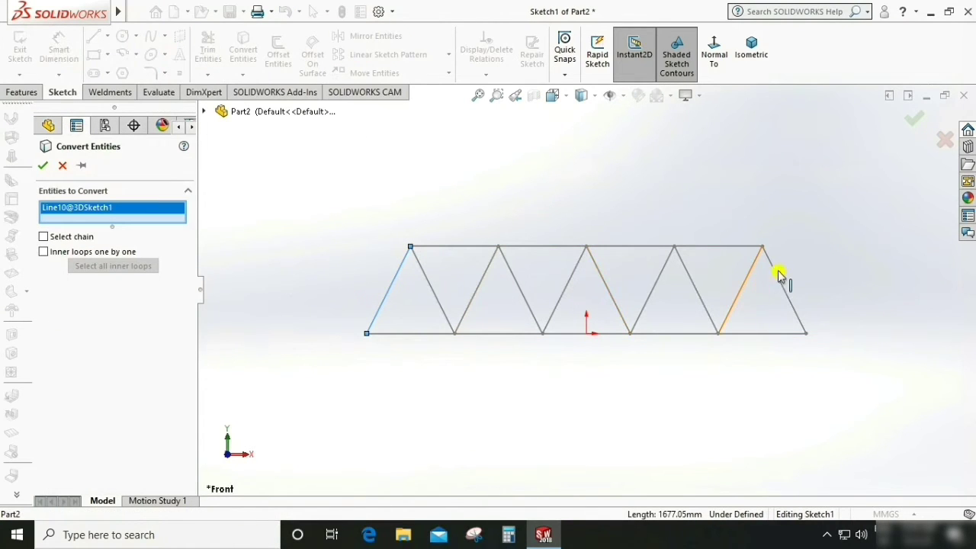
pyautogui.click(779, 276)
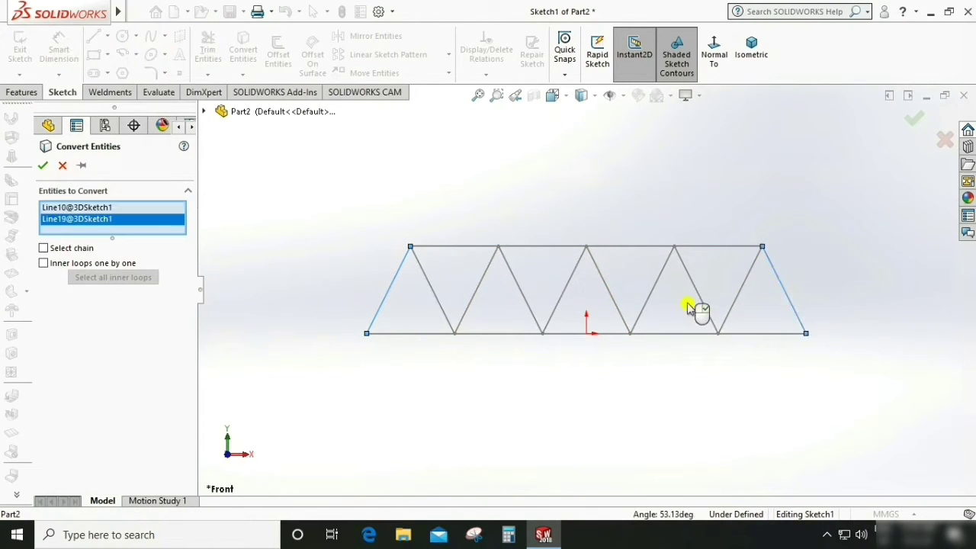
pyautogui.click(43, 166)
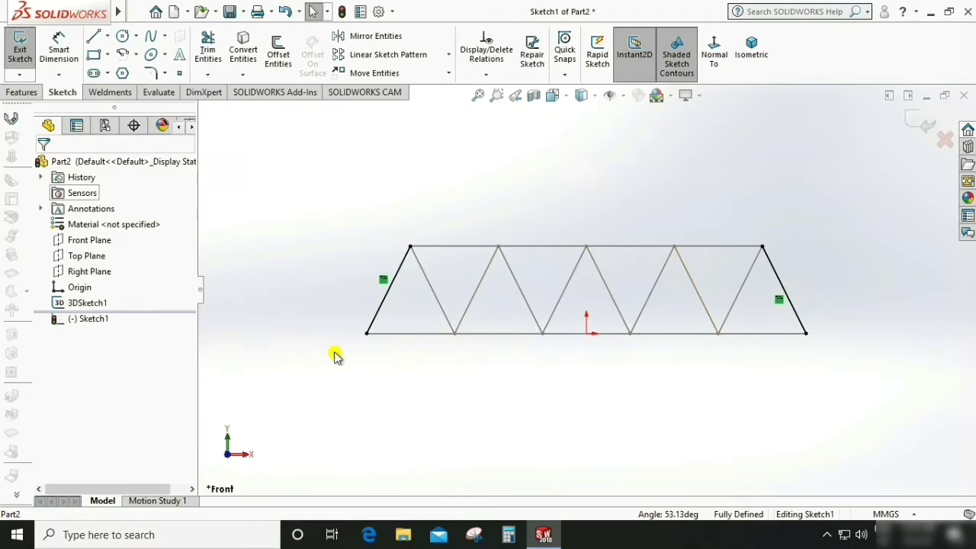
# Sketch one horizontal line along the full upper chord, joining the top ends of the two converted diagonals.
pyautogui.click(94, 42)
pyautogui.click(410, 246)
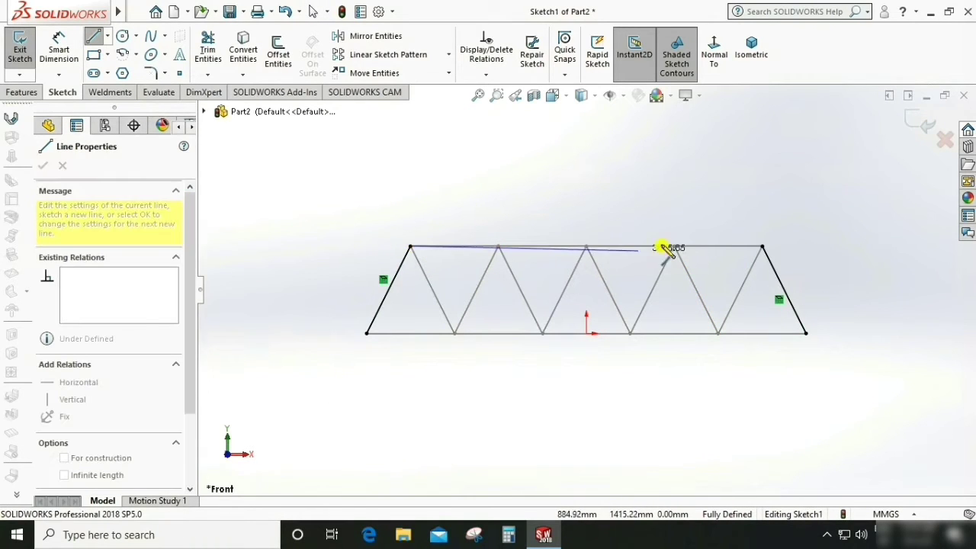
pyautogui.click(762, 247)
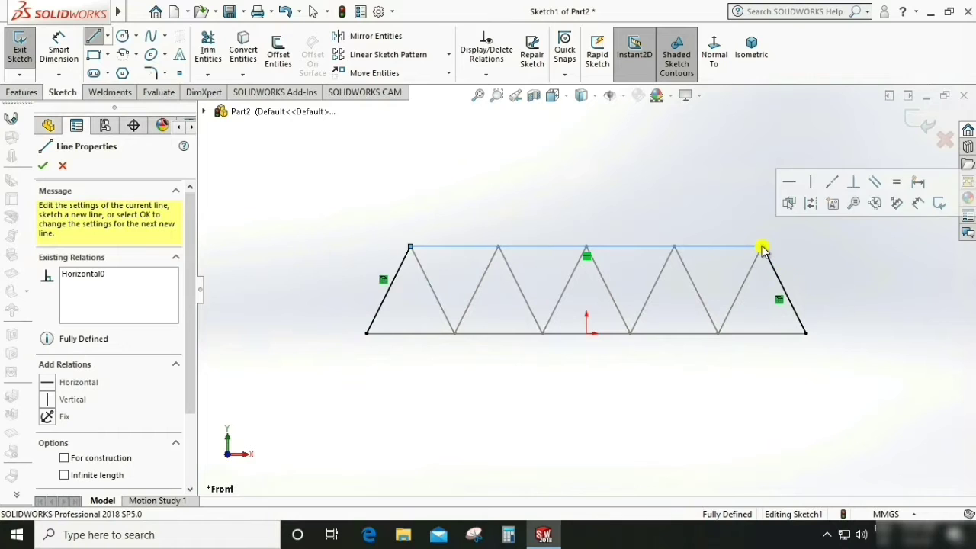
# Sketch one horizontal line along the full lower chord, joining the bottom ends of the two converted diagonals to close the outline.
pyautogui.click(93, 36)
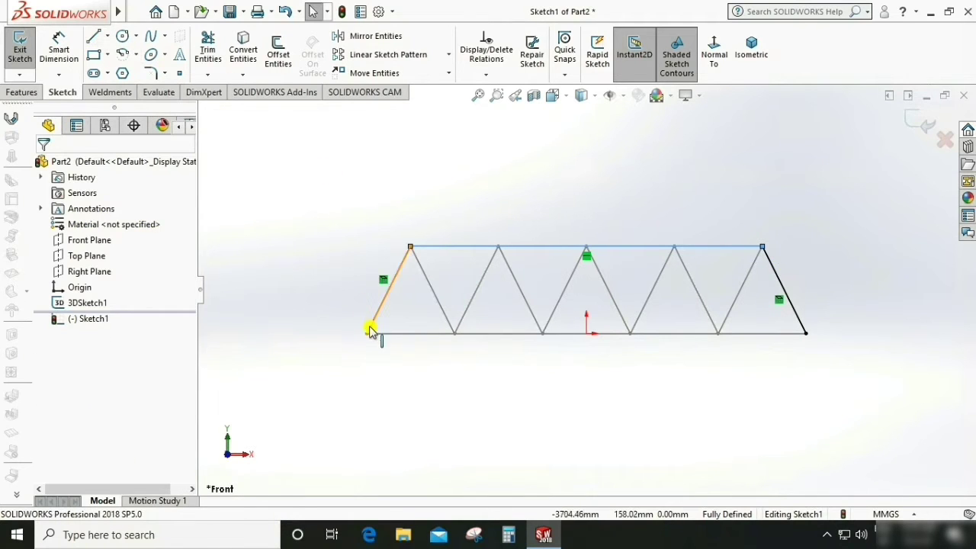
pyautogui.click(94, 36)
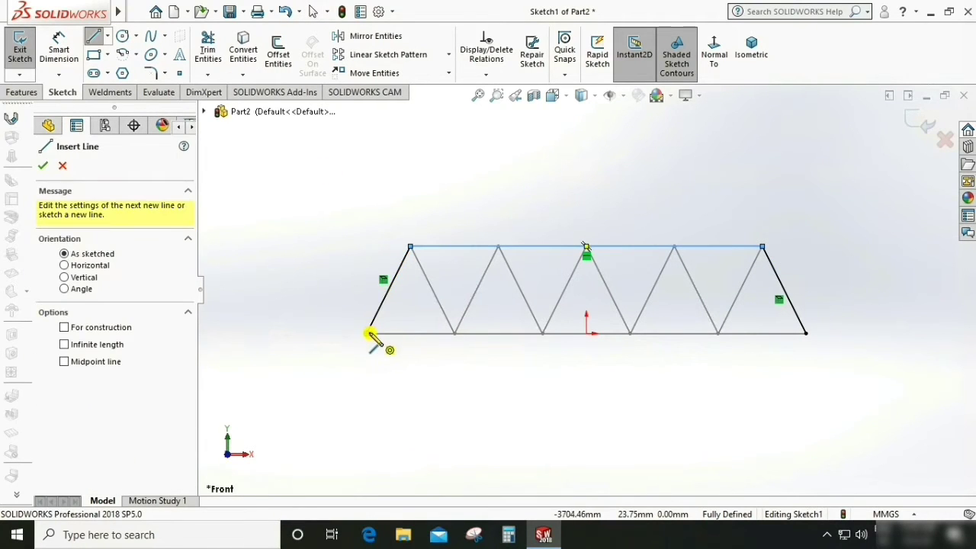
pyautogui.click(366, 332)
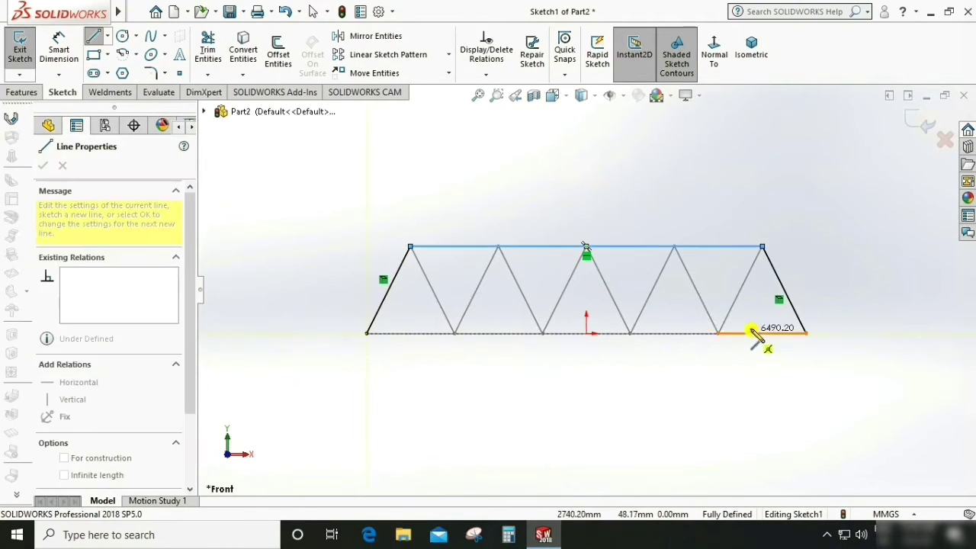
pyautogui.click(805, 333)
pyautogui.moveTo(627, 370); pyautogui.dragTo(577, 384, button='middle')
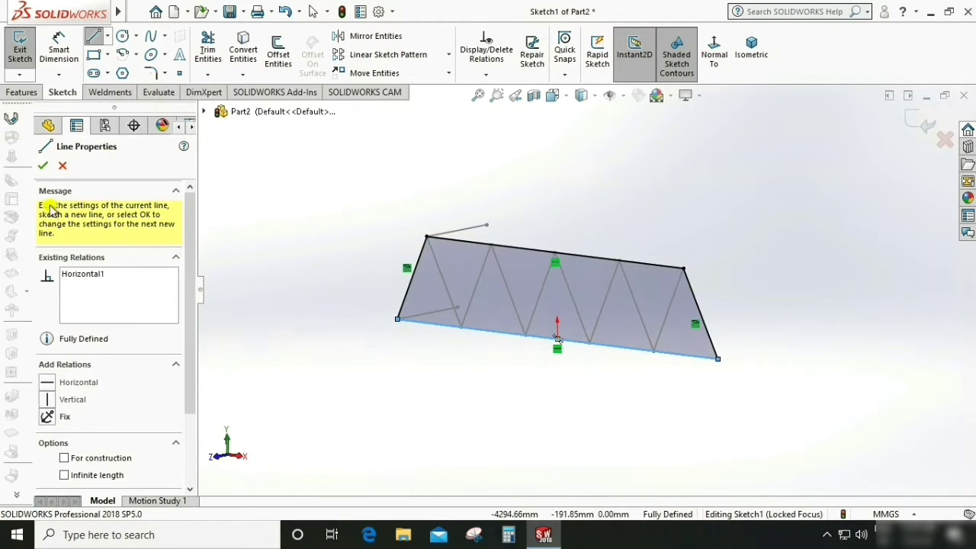
pyautogui.click(41, 166)
# Exit the outline sketch, making the part a weldment, and hide the 3D truss sketch.
pyautogui.click(105, 96)
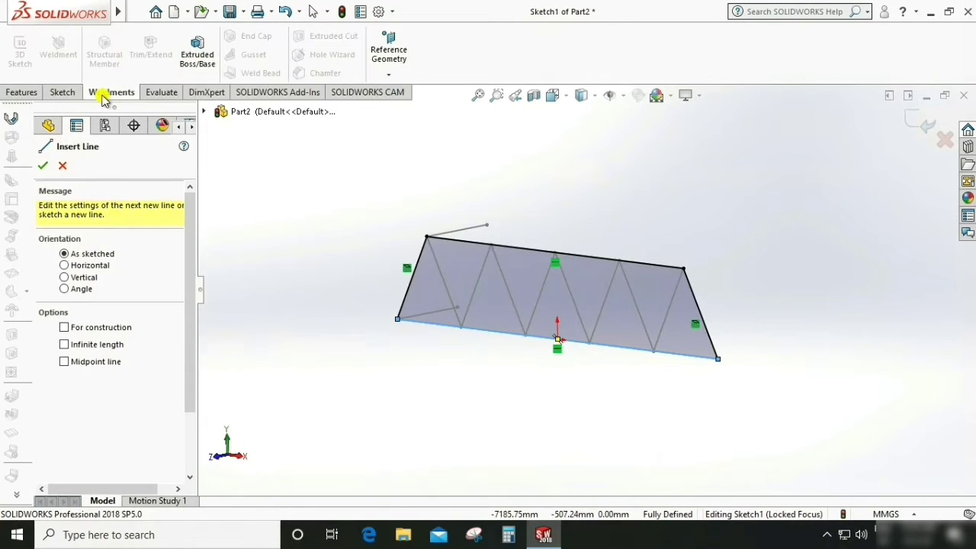
pyautogui.click(922, 124)
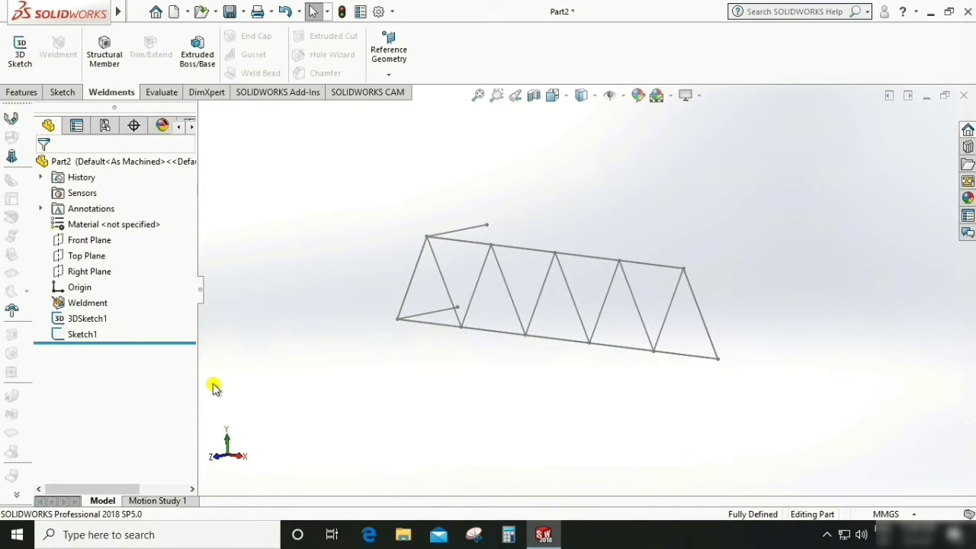
pyautogui.rightClick(93, 323)
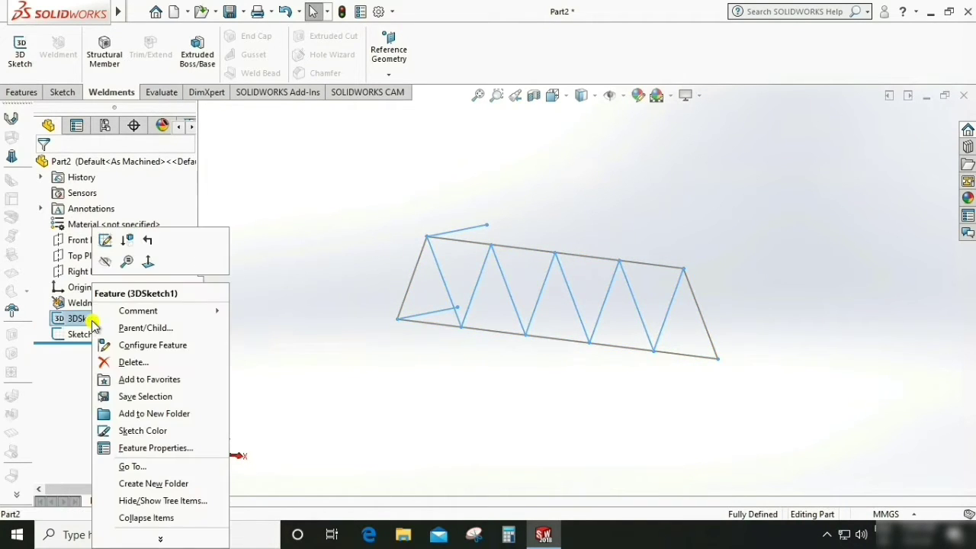
pyautogui.click(105, 260)
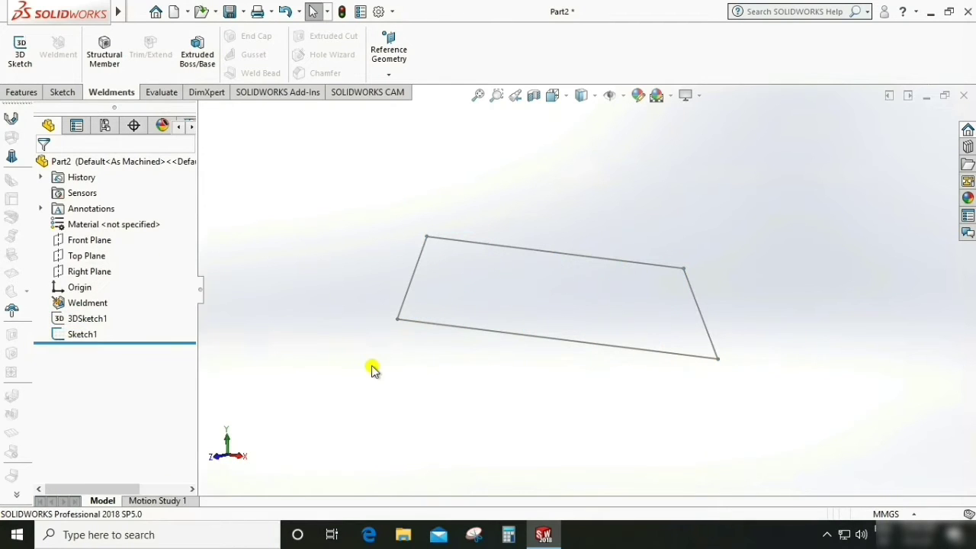
# Start a structural member with the iso standard, square tube type and 40 x 40 x 4 size.
pyautogui.click(104, 53)
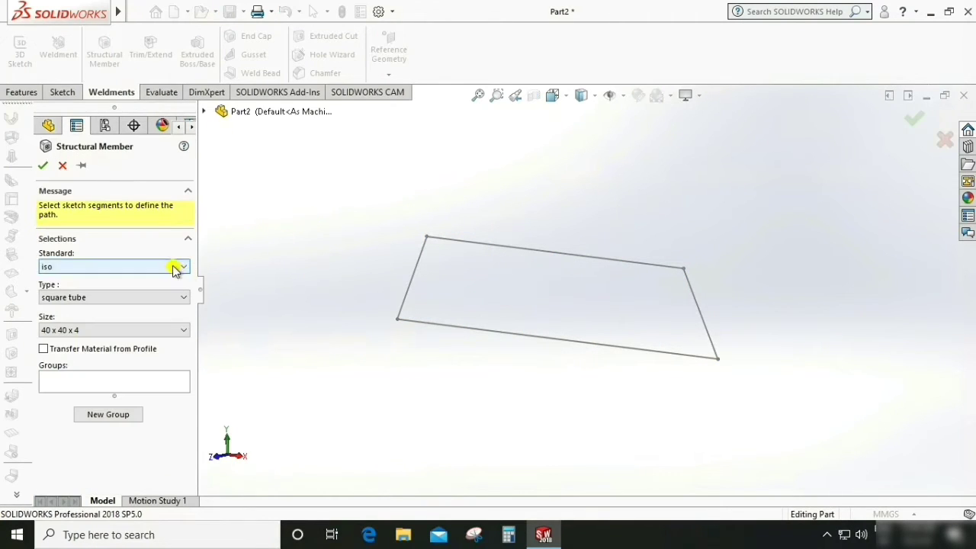
pyautogui.click(176, 266)
pyautogui.click(73, 289)
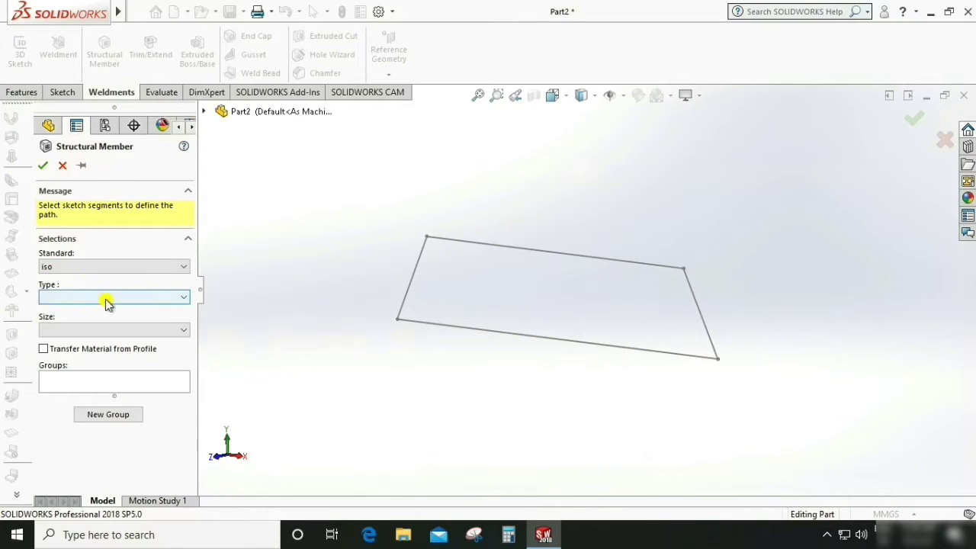
pyautogui.click(106, 297)
pyautogui.click(76, 356)
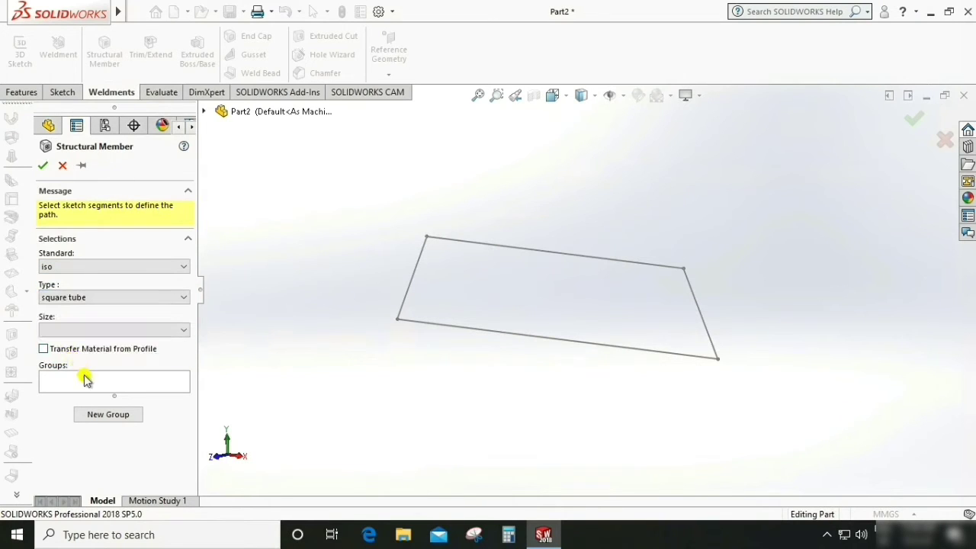
pyautogui.click(149, 330)
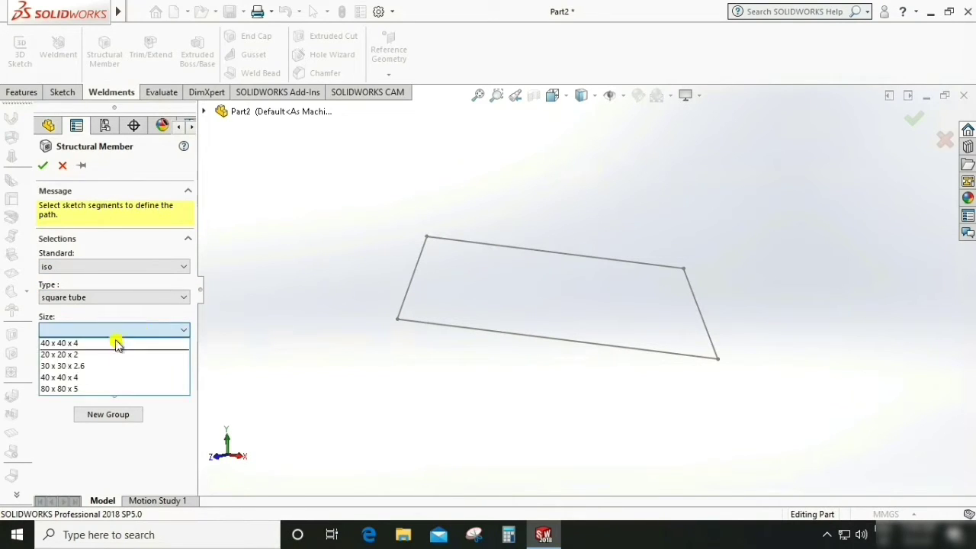
pyautogui.click(80, 378)
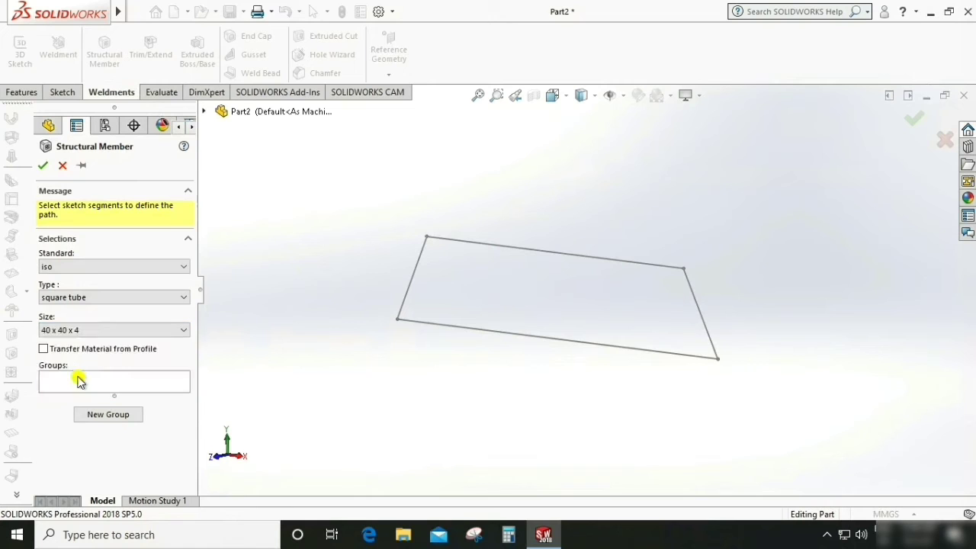
# Assign the upper and lower chords to one group and each sloping end line to a new group of its own.
pyautogui.click(493, 247)
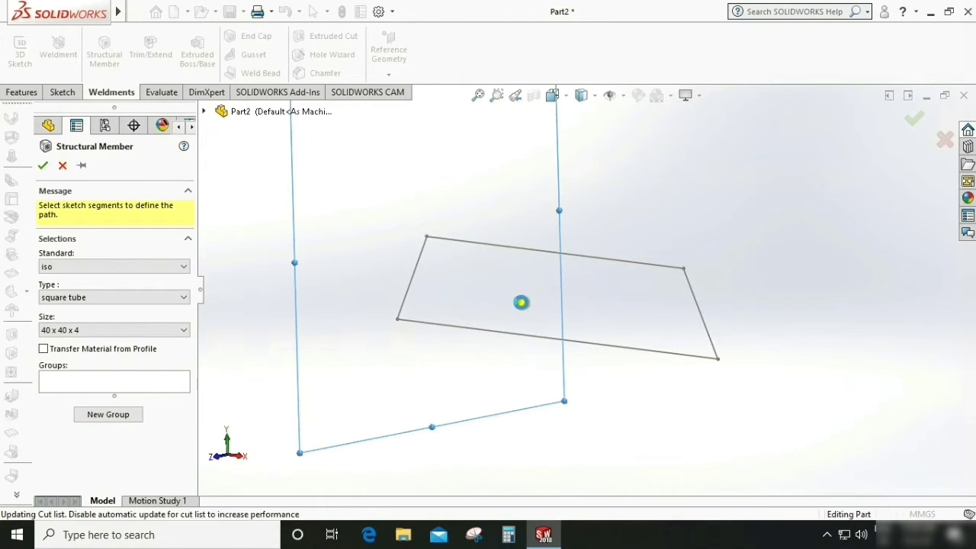
pyautogui.click(482, 333)
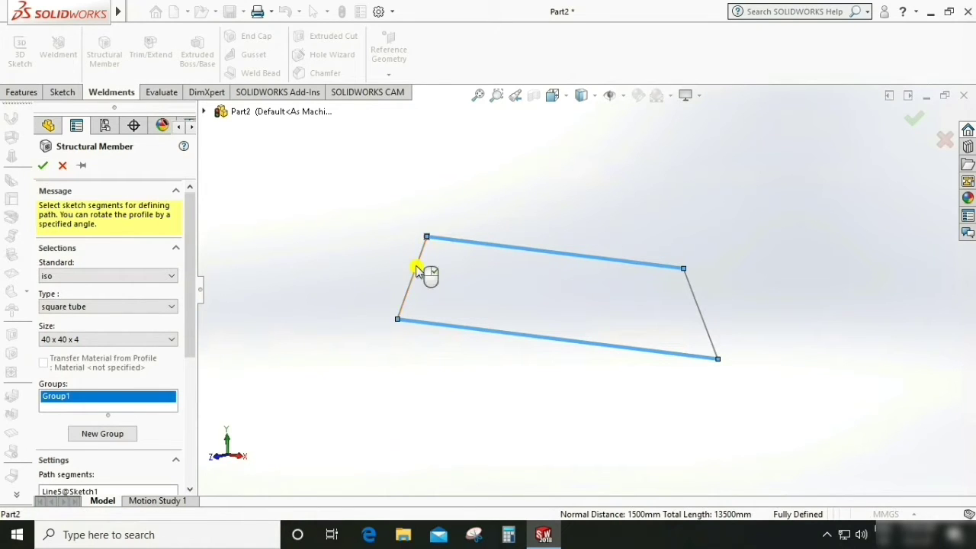
pyautogui.click(102, 434)
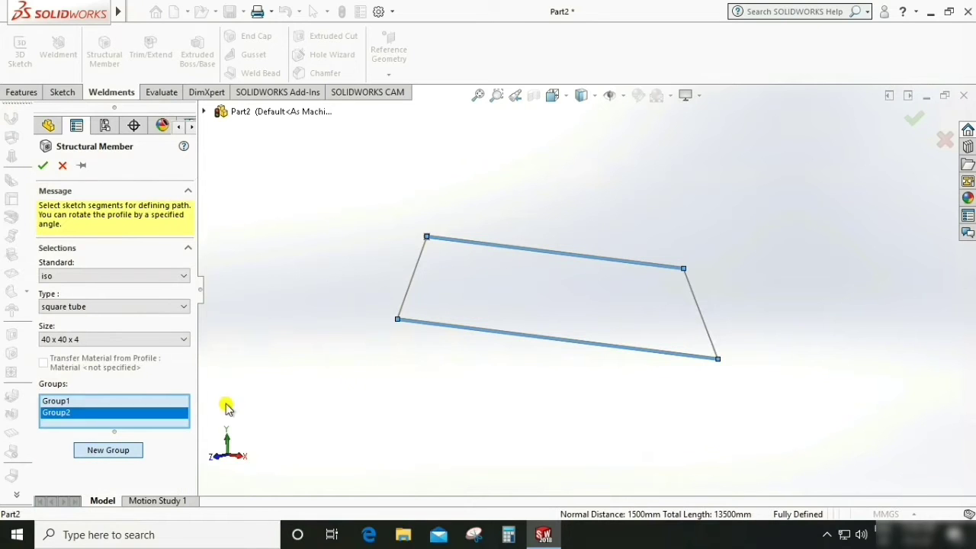
pyautogui.click(409, 298)
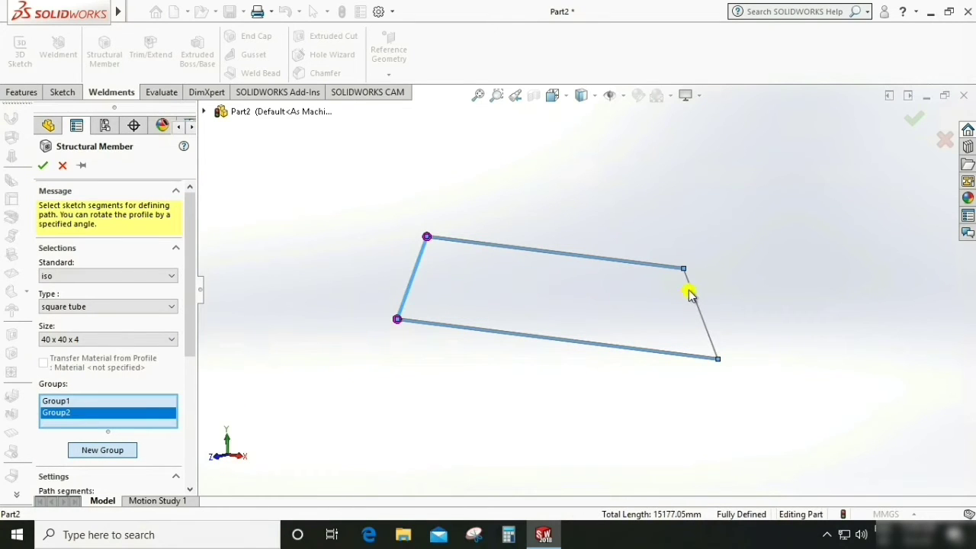
pyautogui.click(104, 453)
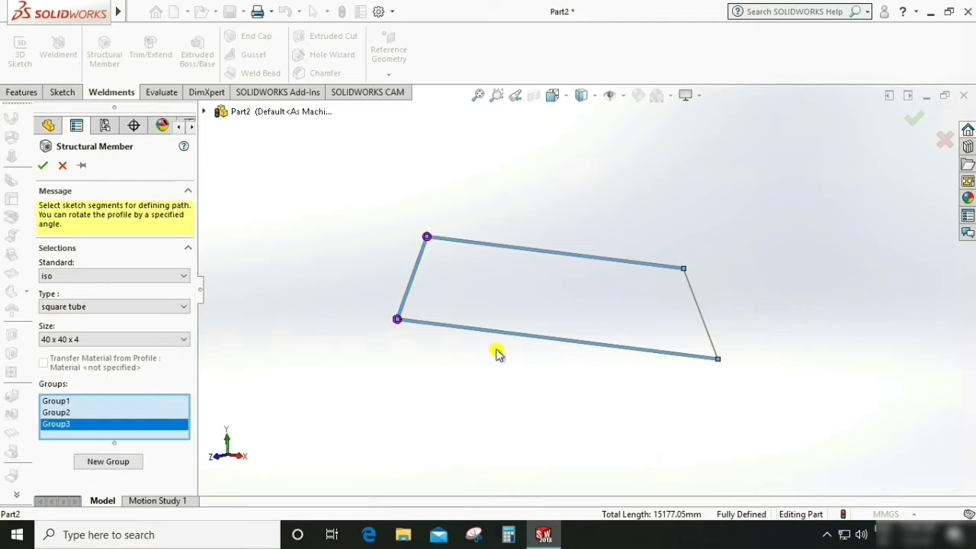
pyautogui.click(694, 295)
# Check the tube joint at the outline's upper-left corner and create the structural member.
pyautogui.scroll(-5, 468, 246)
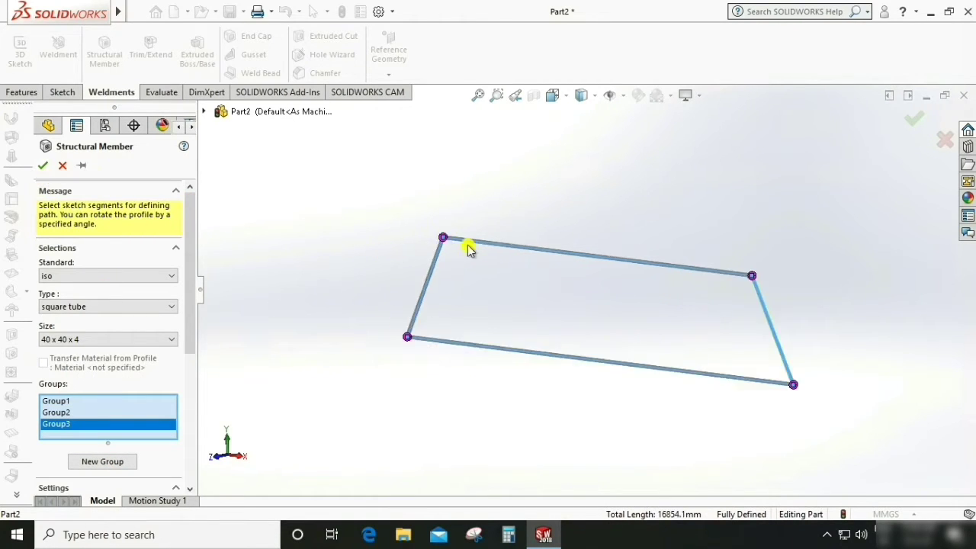
pyautogui.scroll(-2, 466, 288)
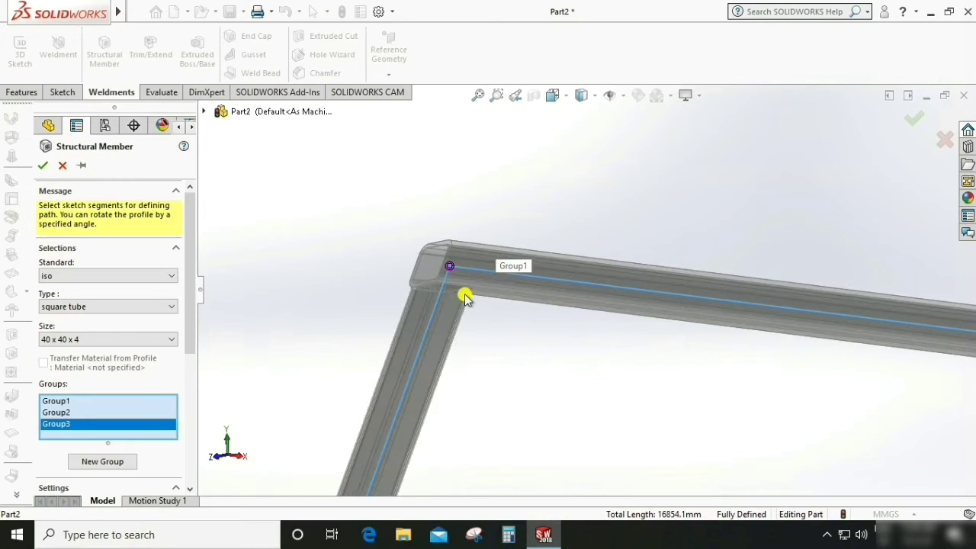
pyautogui.moveTo(547, 360); pyautogui.dragTo(551, 297, button='middle')
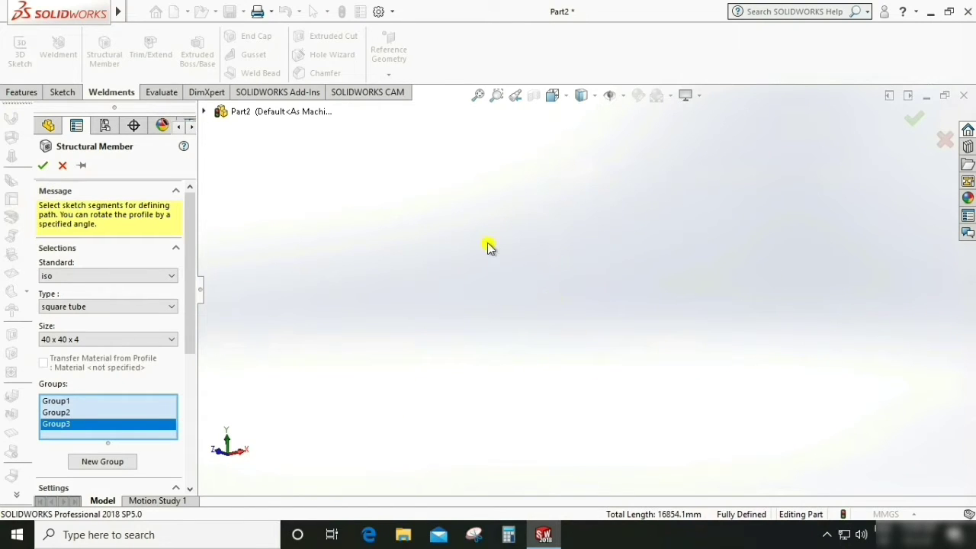
pyautogui.scroll(3, 490, 246)
pyautogui.scroll(-1, 557, 389)
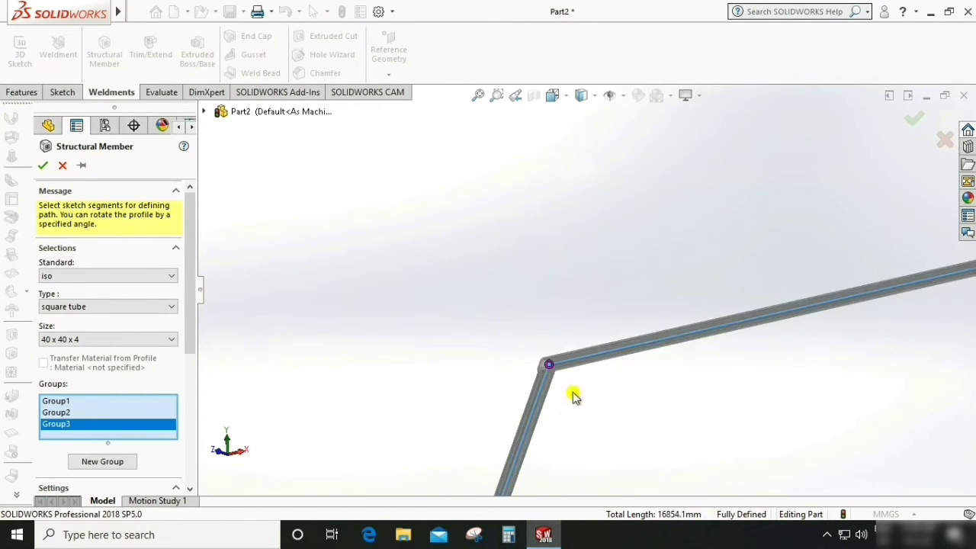
pyautogui.scroll(-3, 559, 348)
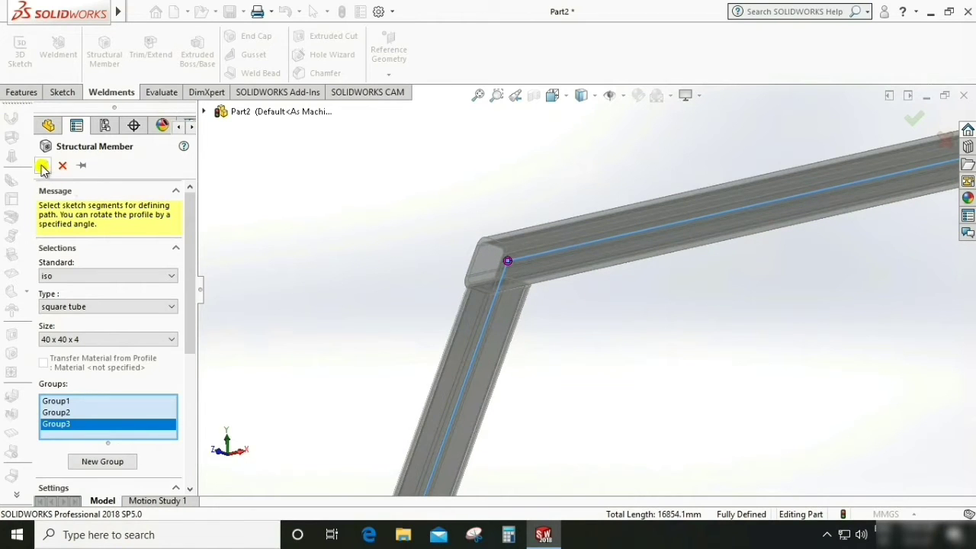
pyautogui.click(42, 167)
# Examine the tube frame's corner joints up close and the whole frame in isometric view.
pyautogui.scroll(3, 343, 244)
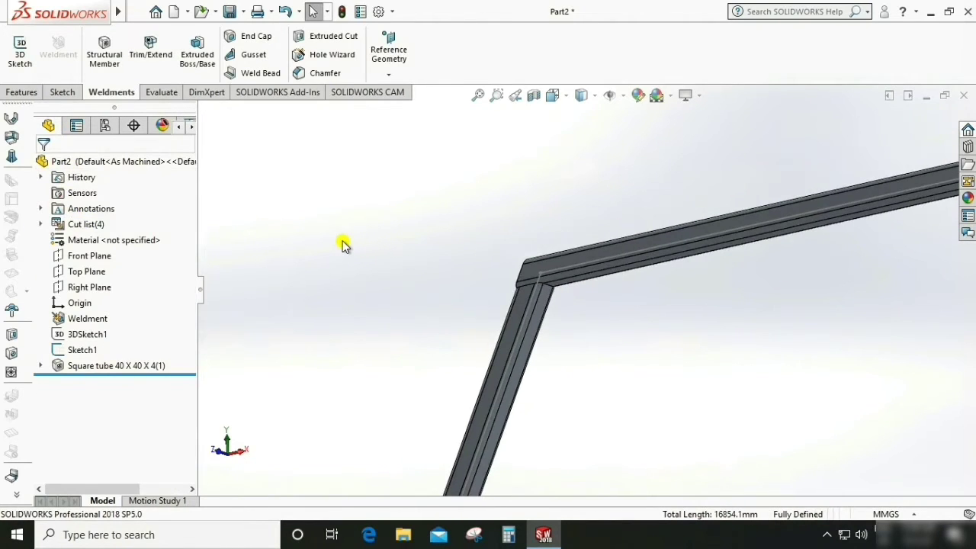
pyautogui.scroll(3, 462, 151)
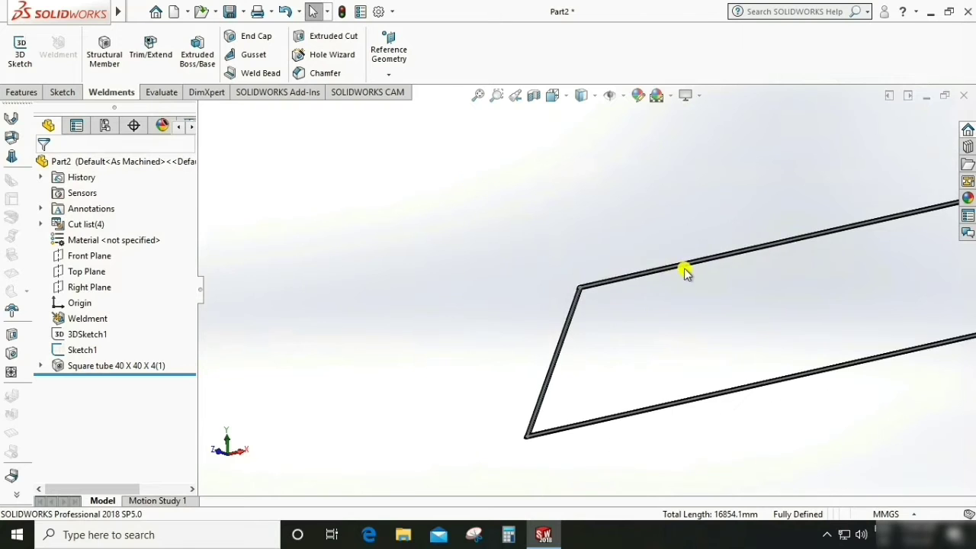
pyautogui.moveTo(686, 266); pyautogui.dragTo(593, 265, button='middle')
pyautogui.scroll(-3, 624, 260)
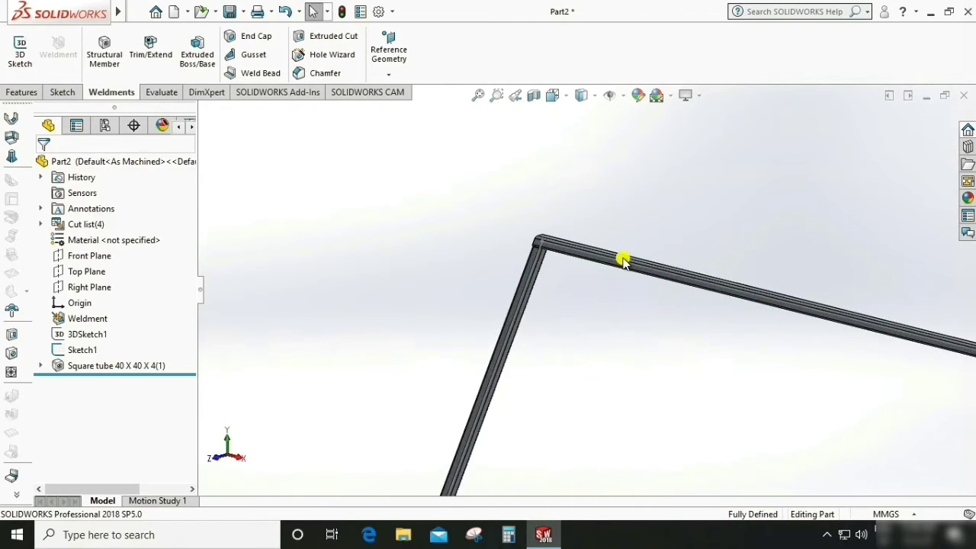
pyautogui.click(29, 93)
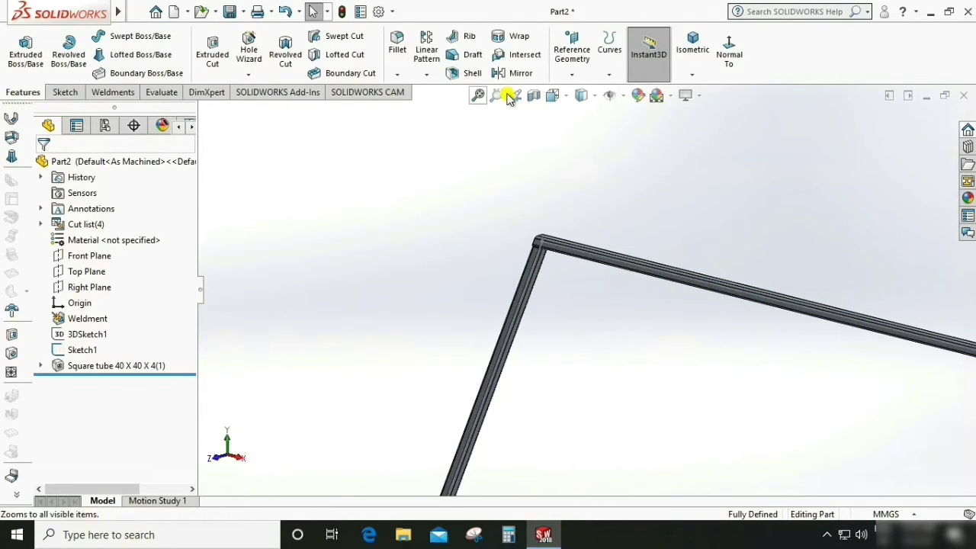
pyautogui.click(692, 47)
pyautogui.scroll(-5, 770, 344)
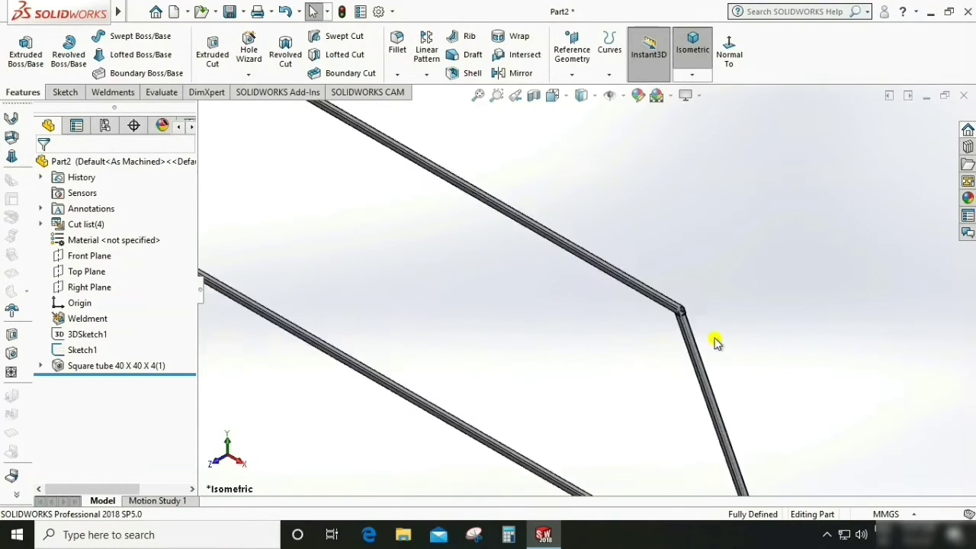
pyautogui.scroll(1, 663, 303)
pyautogui.scroll(3, 747, 227)
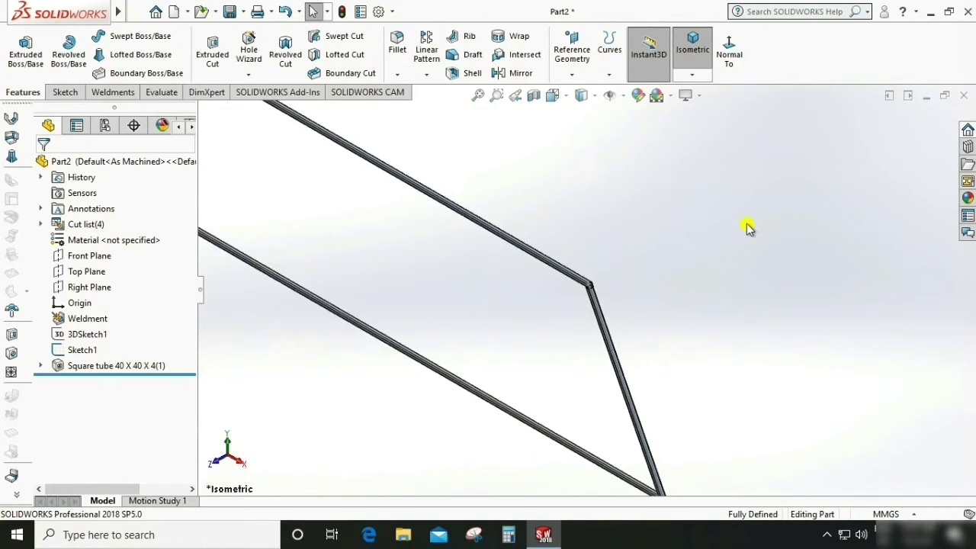
pyautogui.scroll(3, 747, 227)
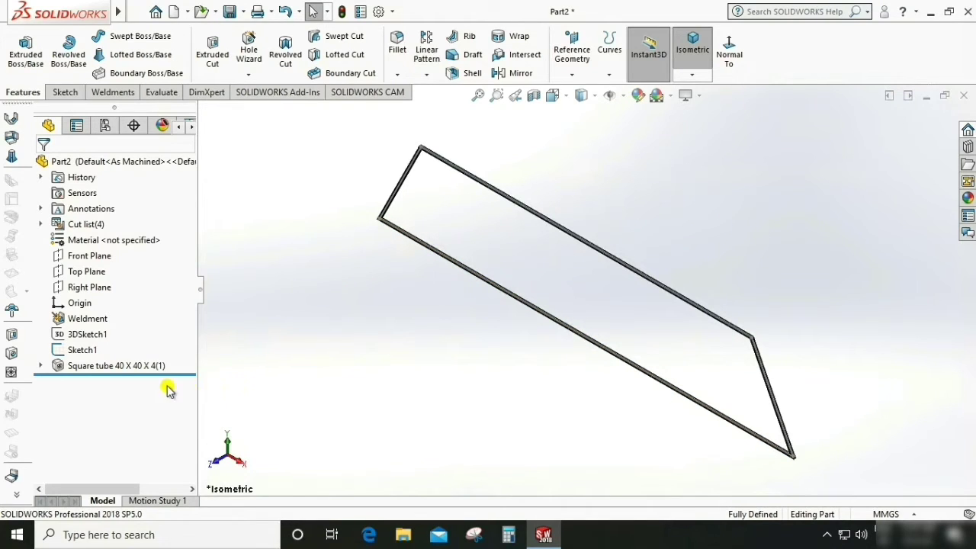
# Show the 3D truss sketch again and hide the Front Plane outline sketch.
pyautogui.click(96, 337)
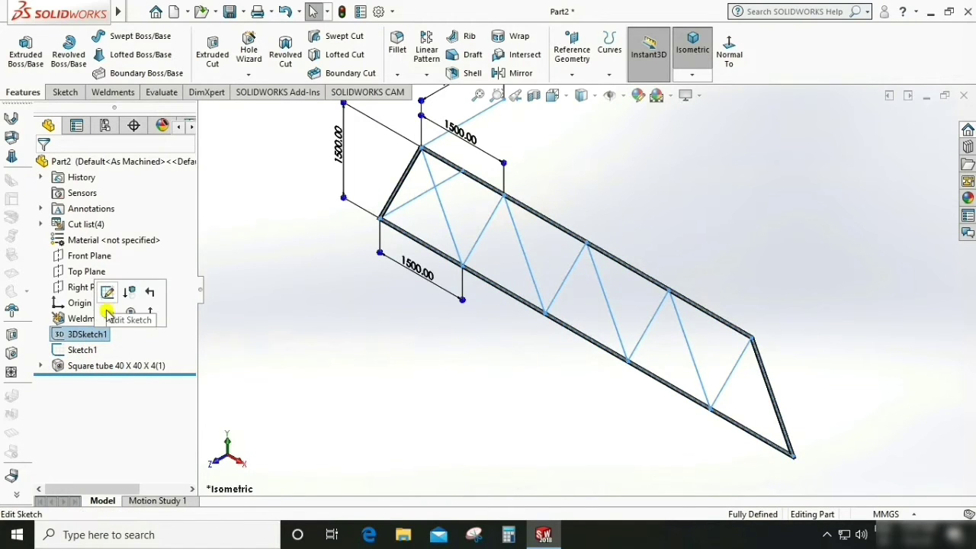
pyautogui.press('Escape')
pyautogui.click(79, 351)
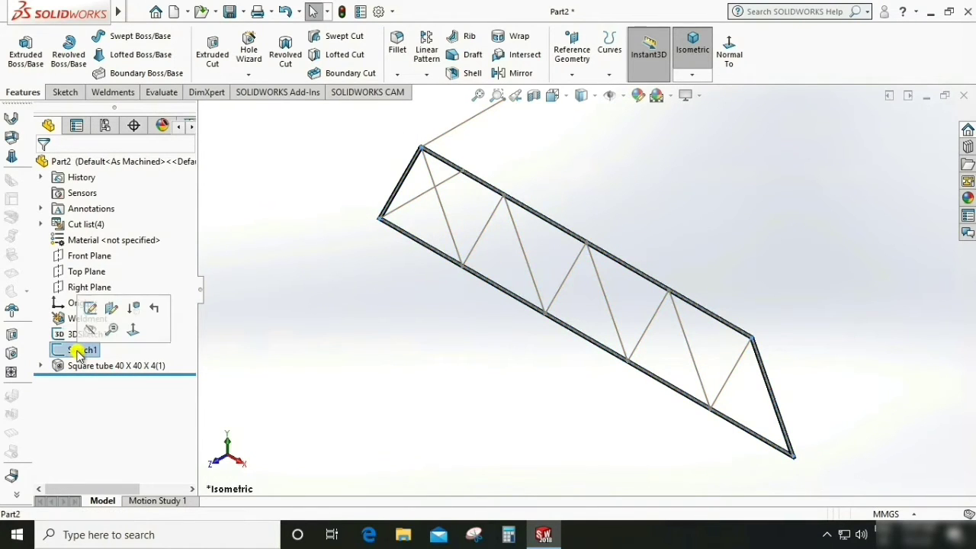
pyautogui.click(91, 327)
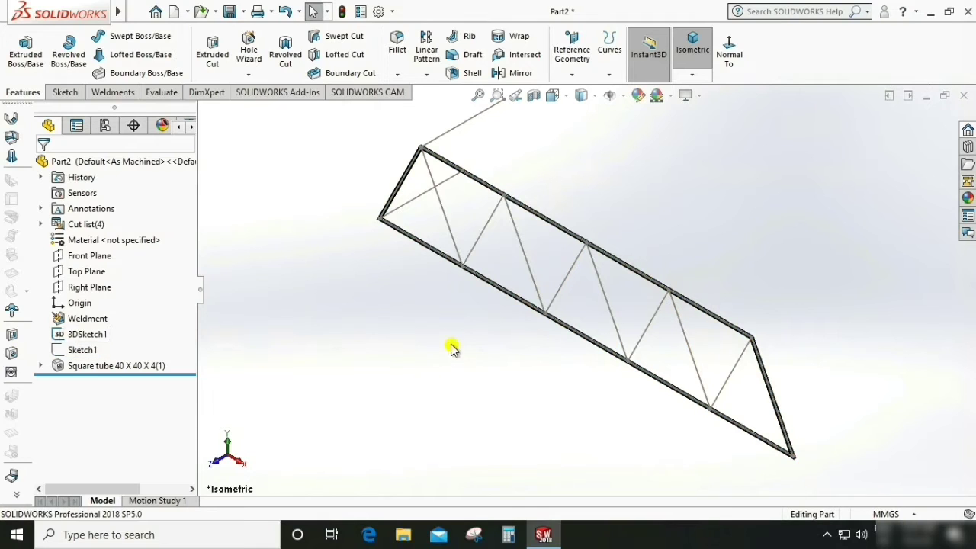
pyautogui.moveTo(451, 346)
pyautogui.mouseDown(button='middle')
pyautogui.moveTo(453, 315)
pyautogui.moveTo(447, 324)
pyautogui.mouseUp(button='middle')
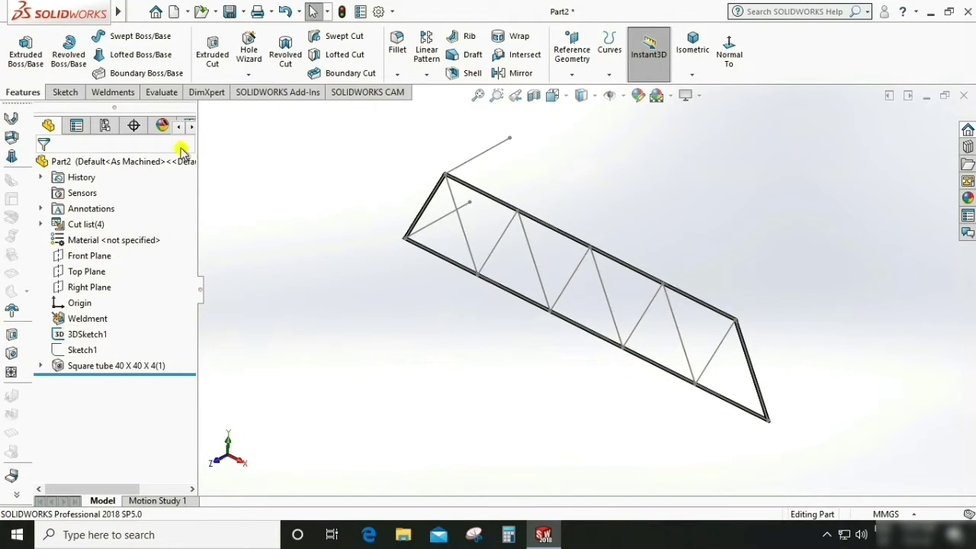
pyautogui.click(118, 93)
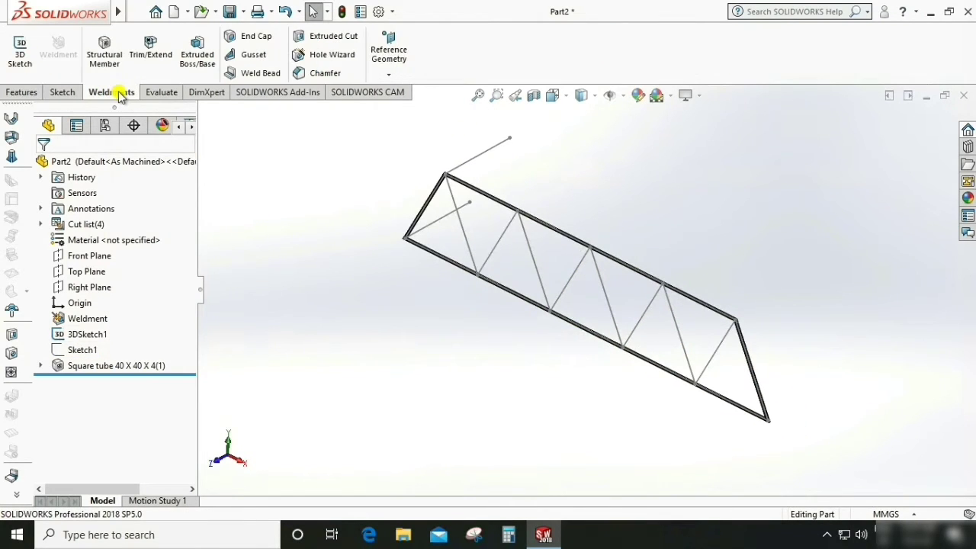
# Create an iso square tube 40 x 40 x 4 structural member along the first four web diagonals from the truss's left end, in one group.
pyautogui.click(104, 53)
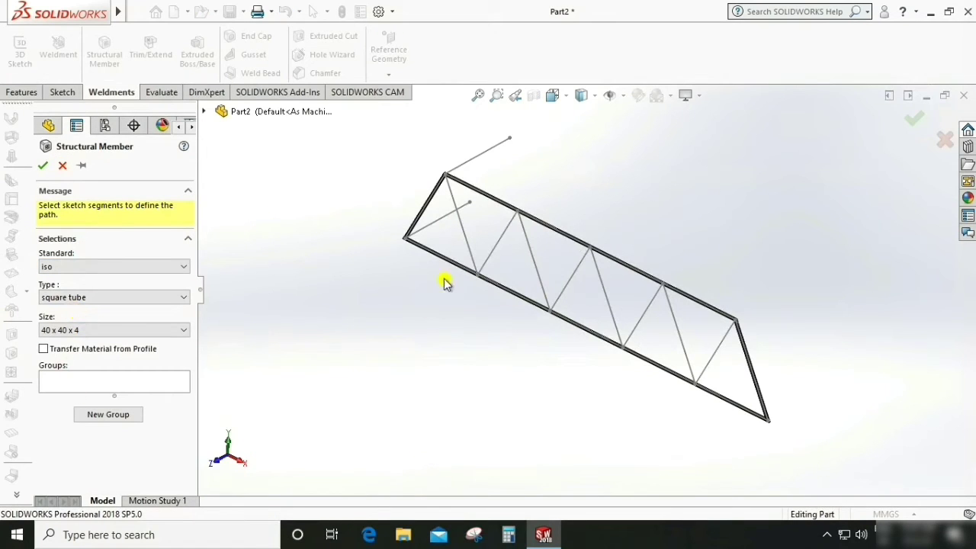
pyautogui.click(473, 253)
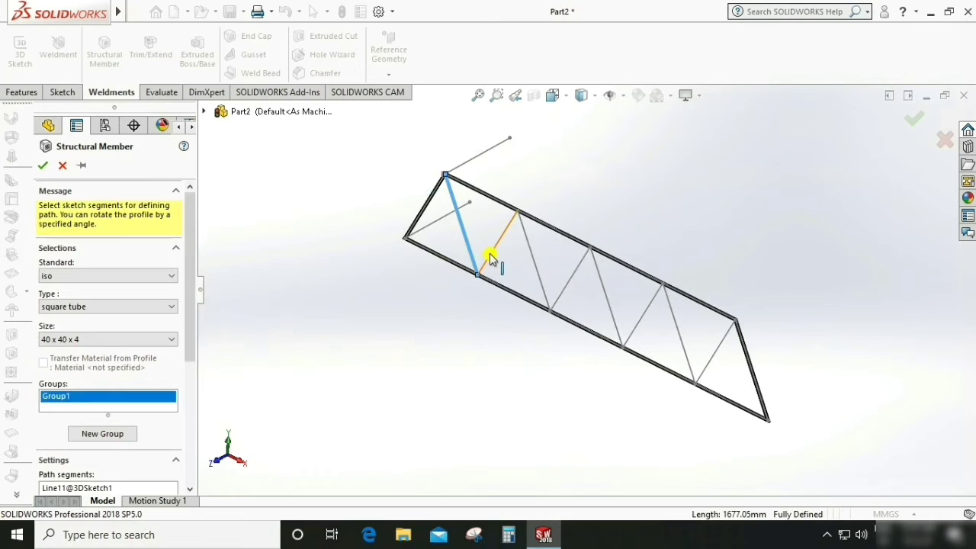
pyautogui.click(492, 257)
pyautogui.click(536, 270)
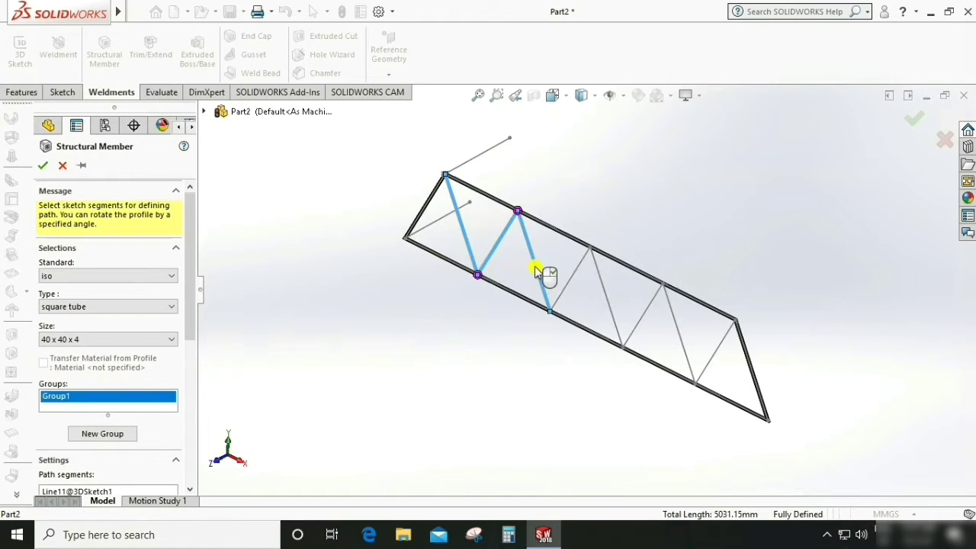
pyautogui.click(570, 282)
pyautogui.moveTo(498, 344); pyautogui.dragTo(513, 285, button='middle')
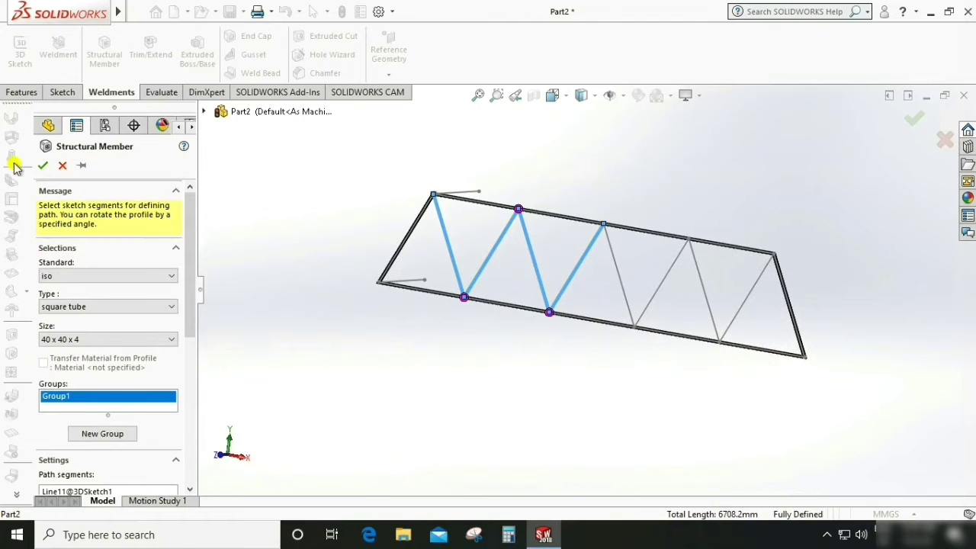
pyautogui.click(43, 166)
# Examine the new web diagonals' joints with the lower chord and at the truss's upper-left corner from several angles.
pyautogui.scroll(-3, 484, 283)
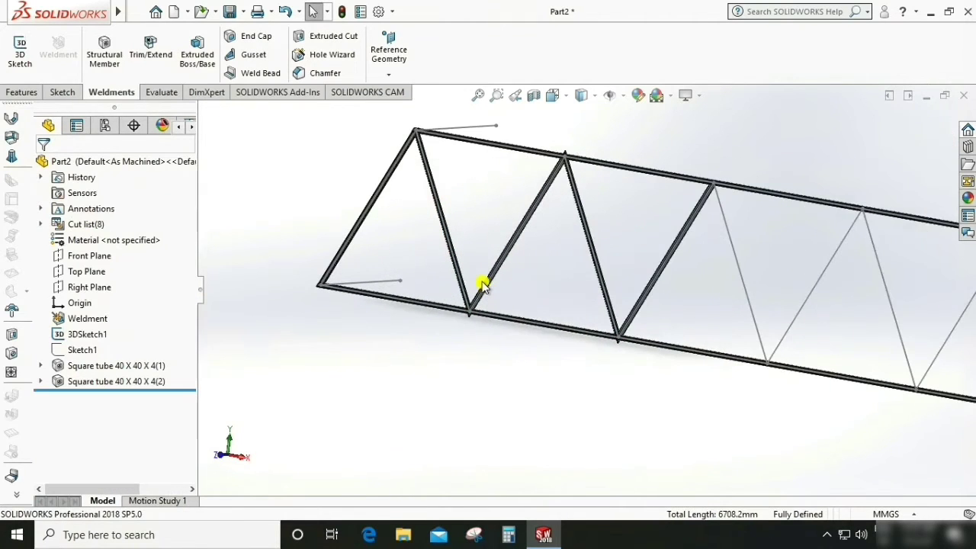
pyautogui.scroll(-5, 493, 281)
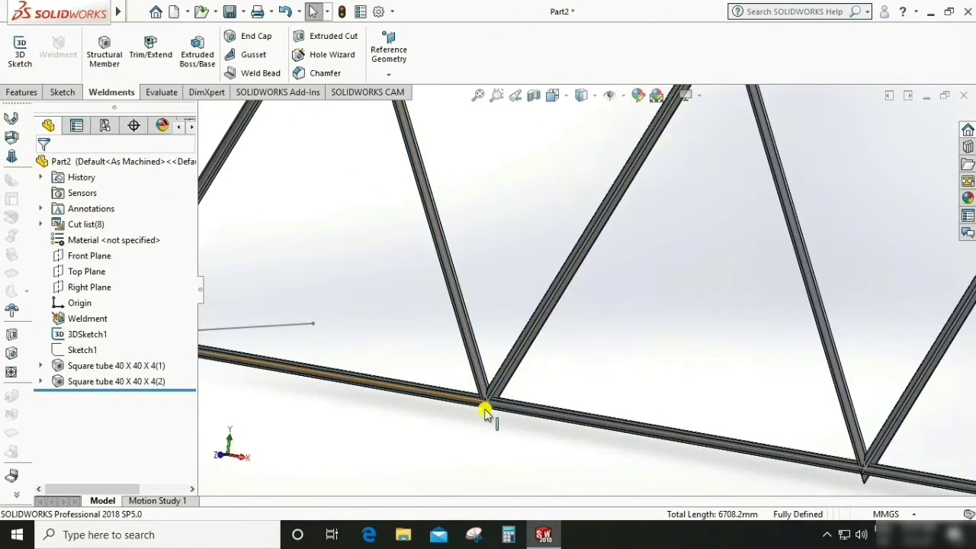
pyautogui.scroll(3, 500, 402)
pyautogui.scroll(-3, 808, 428)
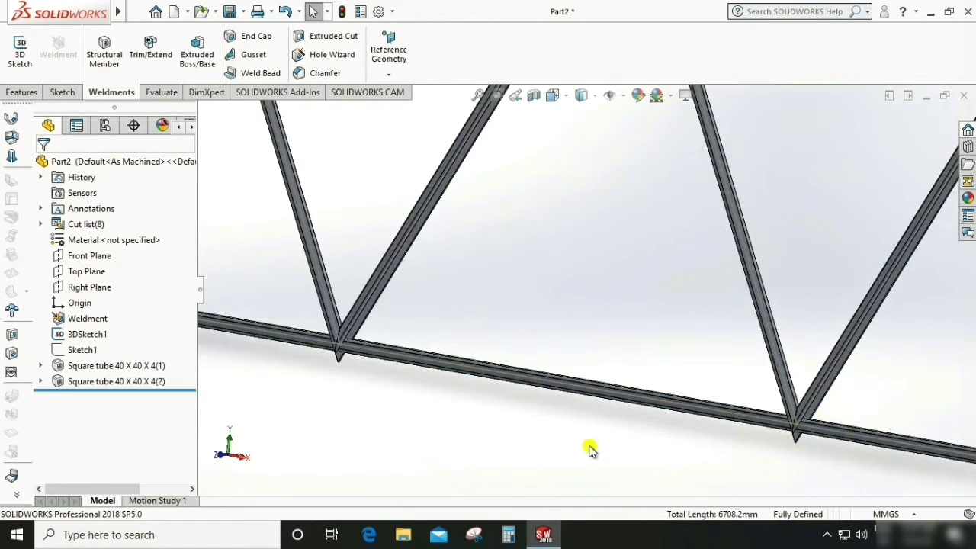
pyautogui.scroll(4, 579, 442)
pyautogui.scroll(-4, 495, 174)
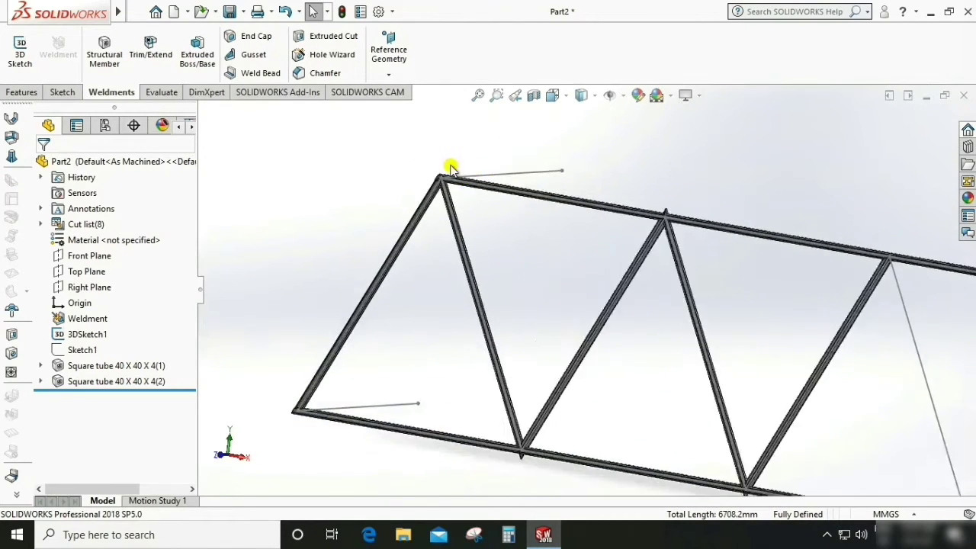
pyautogui.scroll(-2, 485, 208)
pyautogui.scroll(-3, 480, 225)
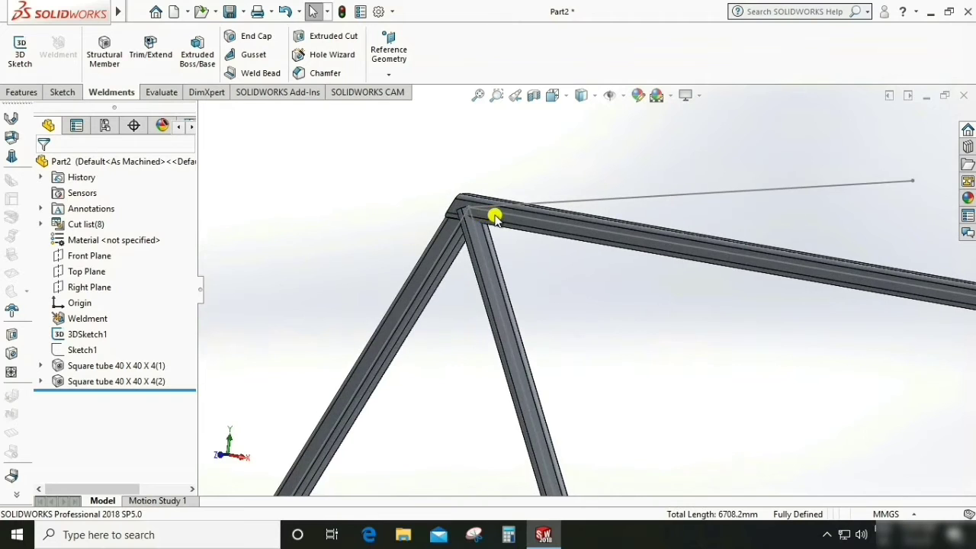
pyautogui.click(397, 207)
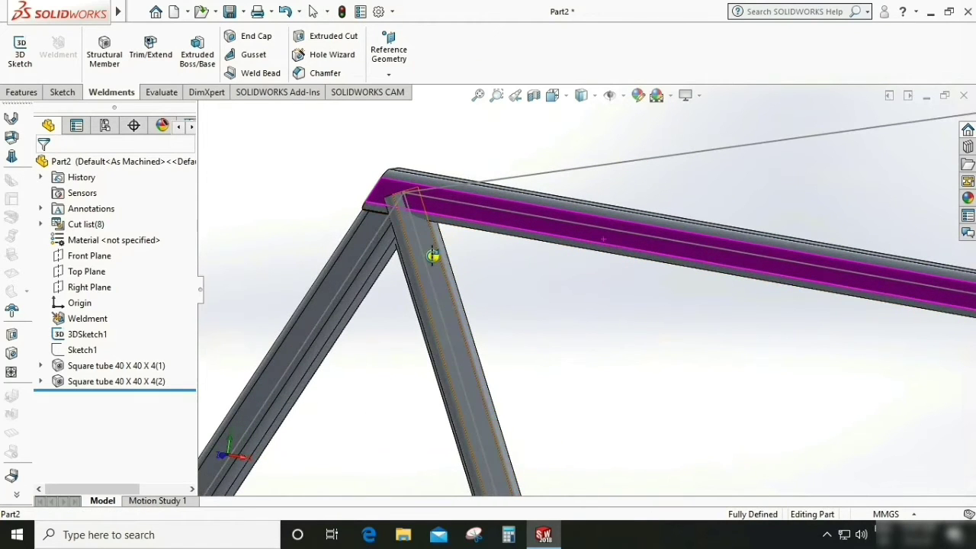
pyautogui.click(431, 254)
pyautogui.moveTo(409, 333)
pyautogui.mouseDown(button='middle')
pyautogui.moveTo(404, 344)
pyautogui.moveTo(427, 342)
pyautogui.moveTo(471, 375)
pyautogui.moveTo(499, 378)
pyautogui.mouseUp(button='middle')
pyautogui.scroll(-5, 505, 259)
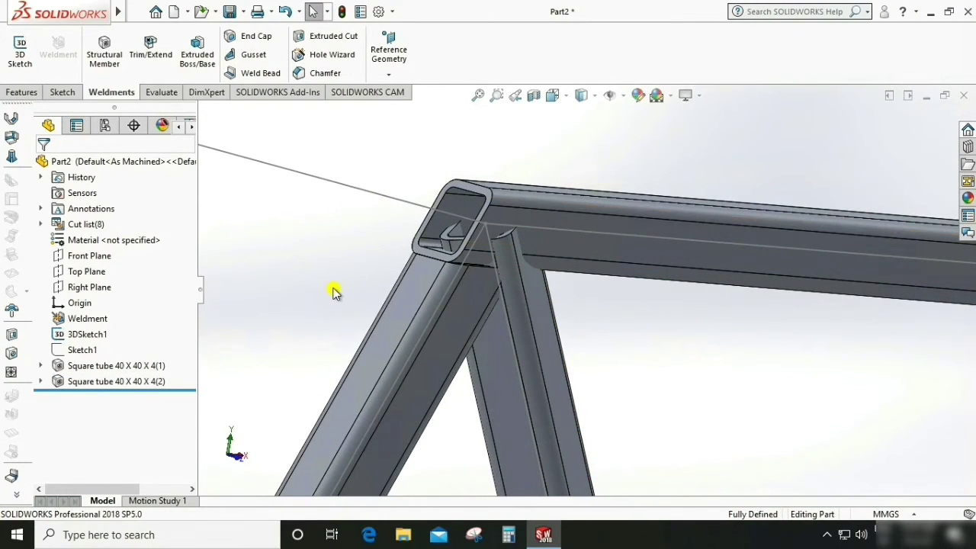
# Edit the web diagonals' structural member to align its profile's horizontal axis with the sketch line projecting from the upper-left corner, and return to isometric view.
pyautogui.click(142, 381)
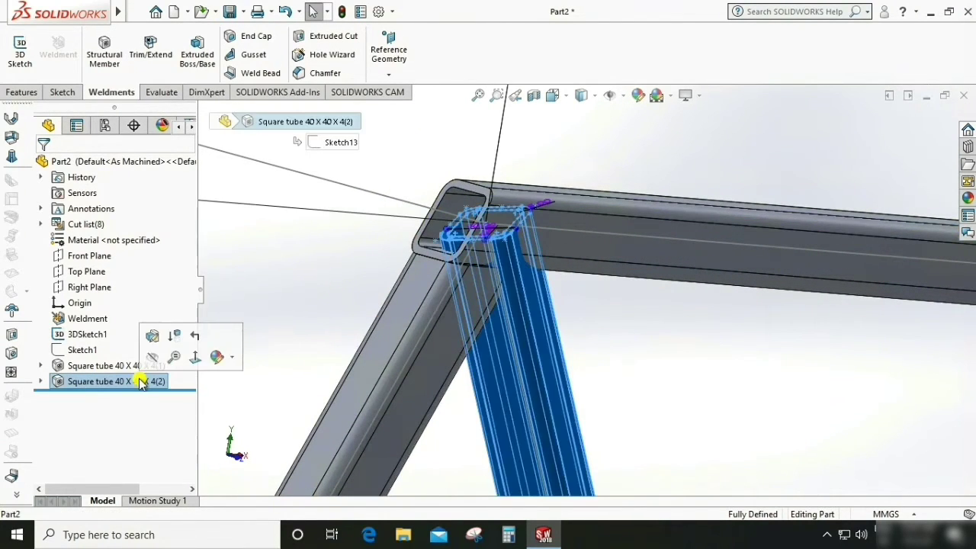
pyautogui.click(156, 335)
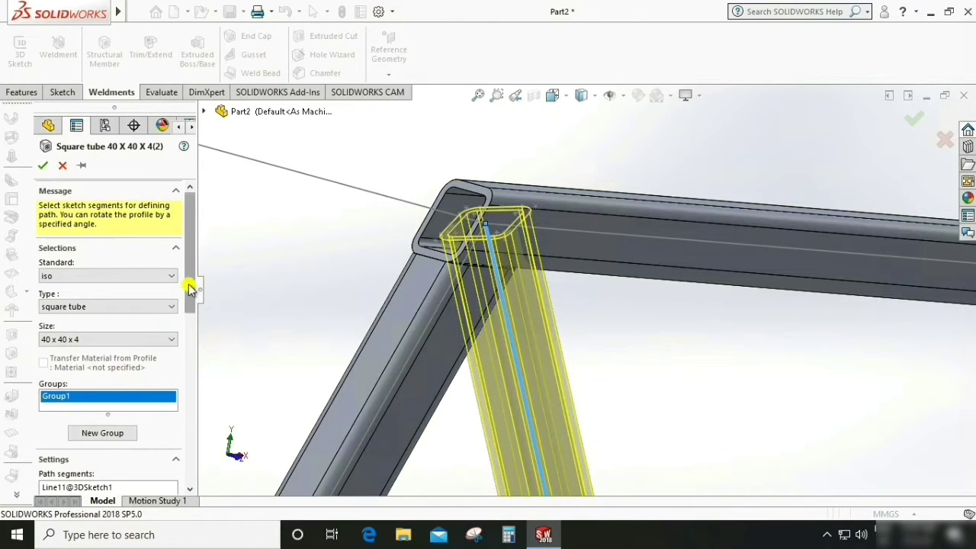
pyautogui.moveTo(190, 279); pyautogui.dragTo(182, 404)
pyautogui.click(157, 407)
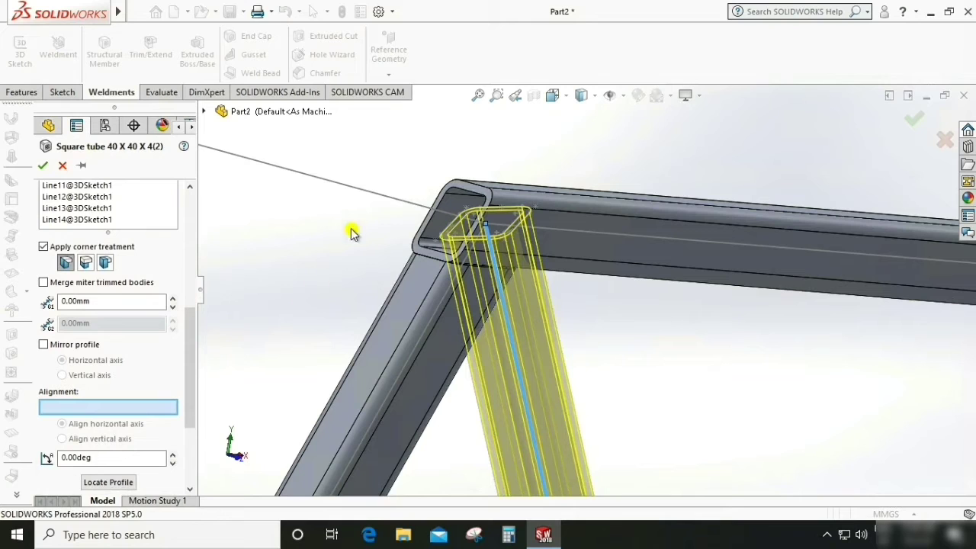
pyautogui.click(384, 200)
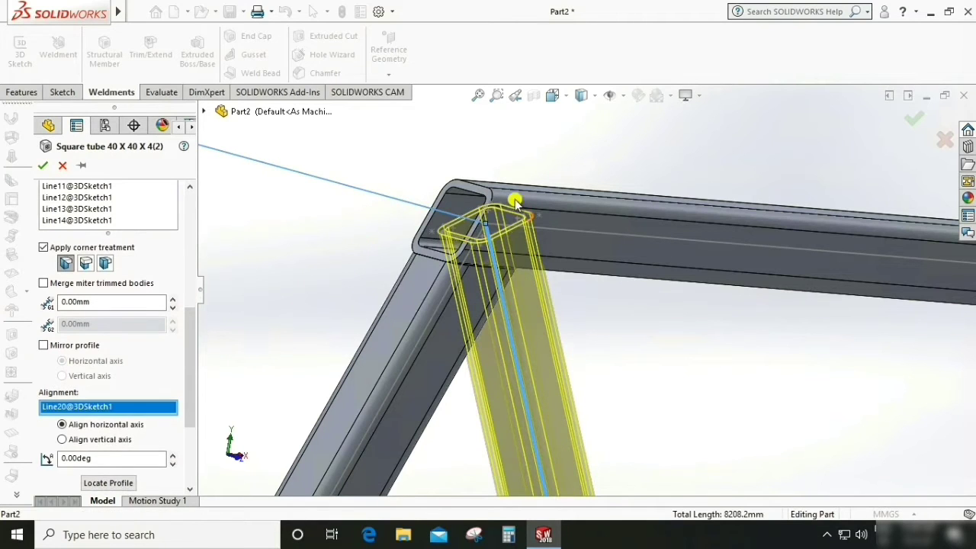
pyautogui.click(44, 167)
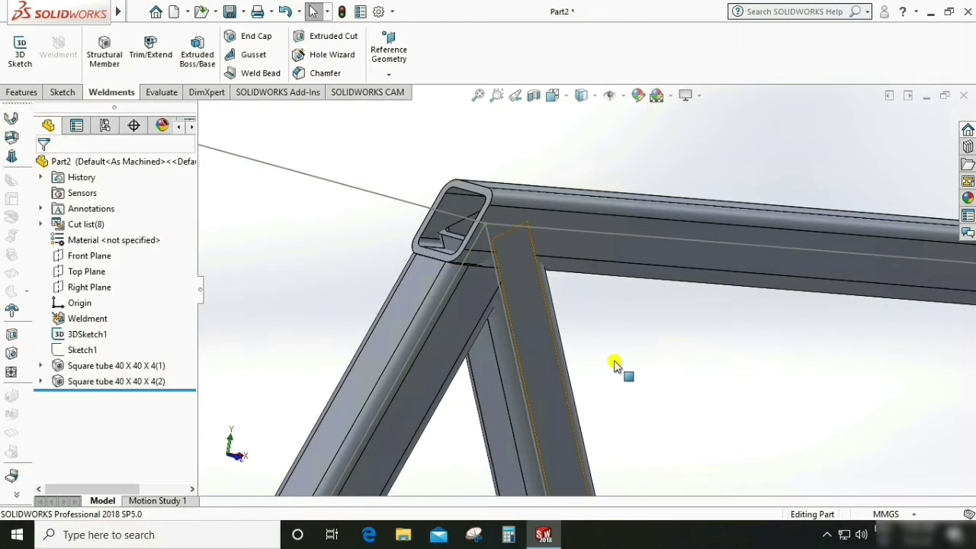
pyautogui.scroll(2, 282, 242)
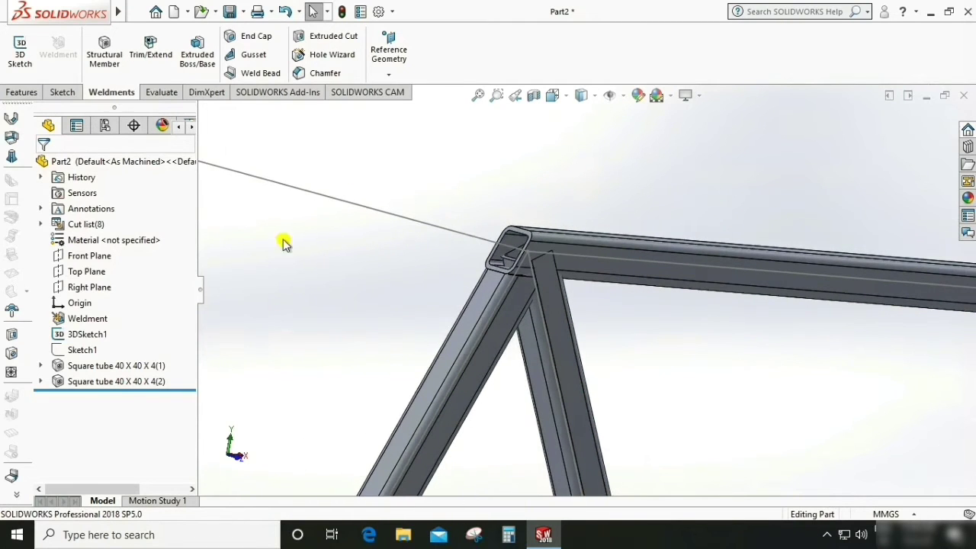
pyautogui.click(21, 92)
pyautogui.click(693, 47)
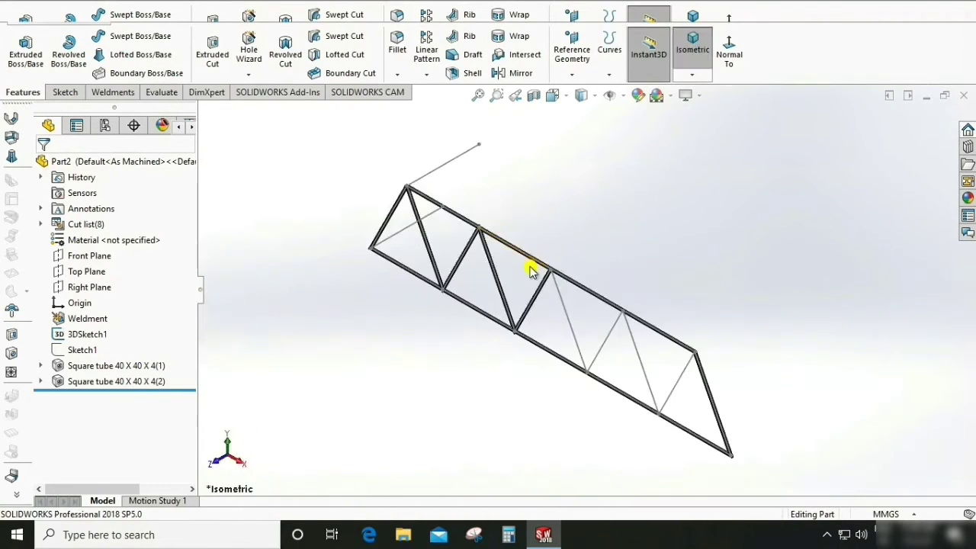
# Trim the first web diagonal with Trim/Extend, using the upper chord, left end member and lower chord bodies as the trimming boundary.
pyautogui.scroll(-6, 420, 224)
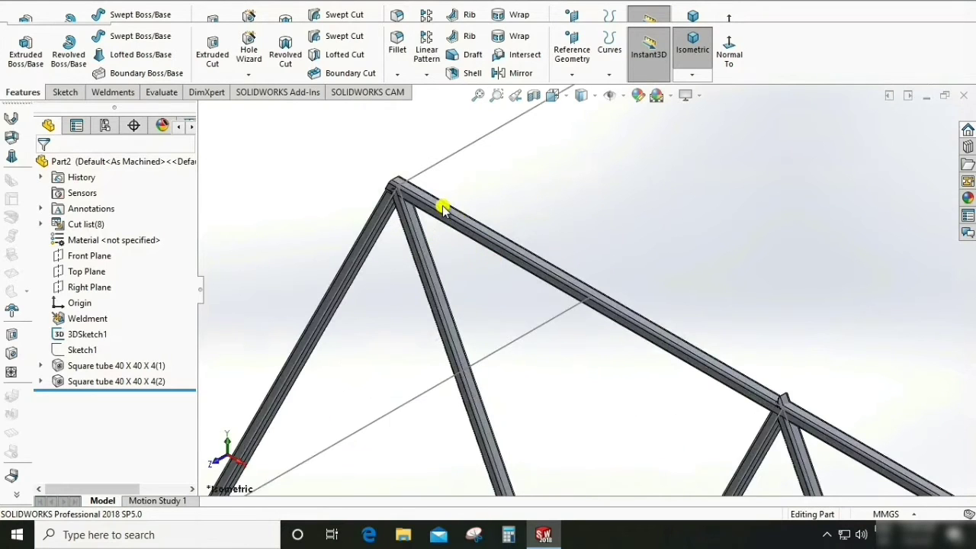
pyautogui.click(121, 92)
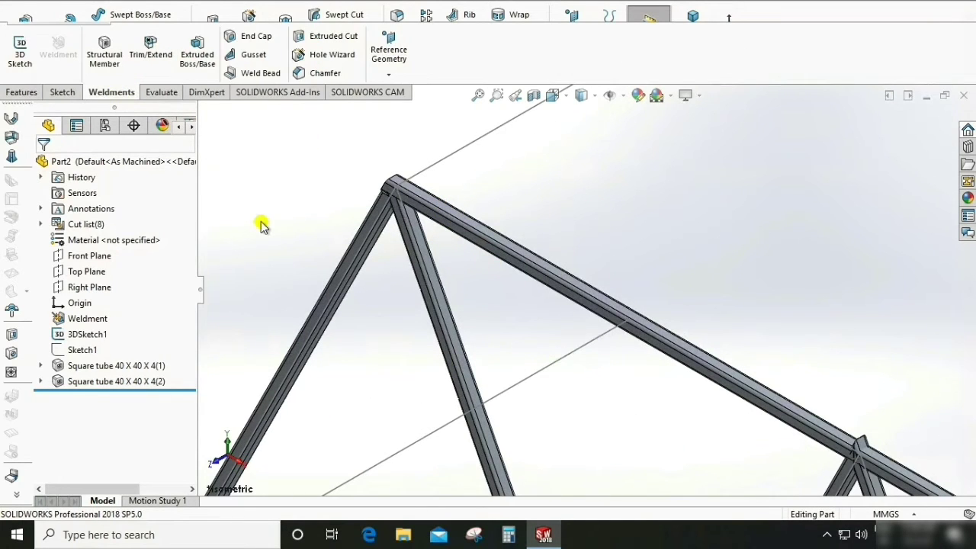
pyautogui.click(152, 51)
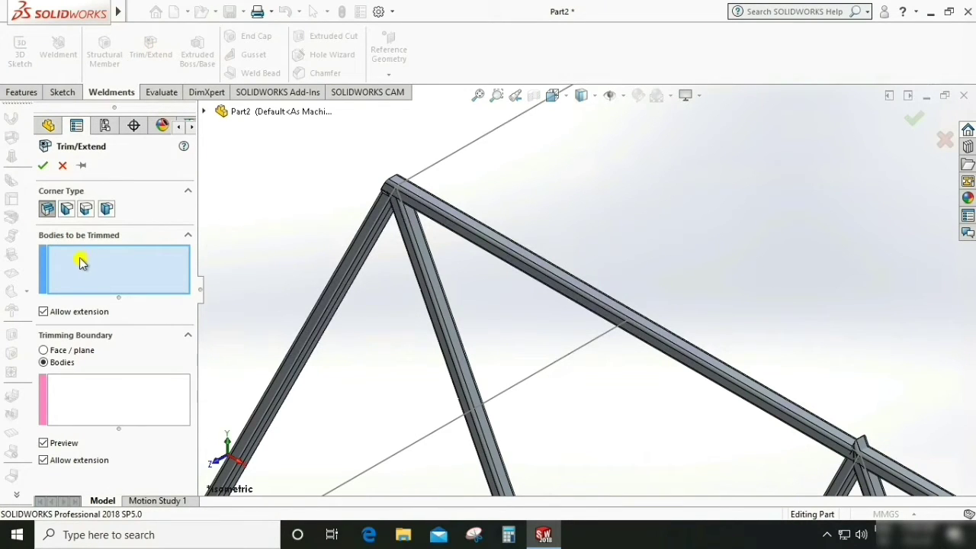
pyautogui.click(421, 256)
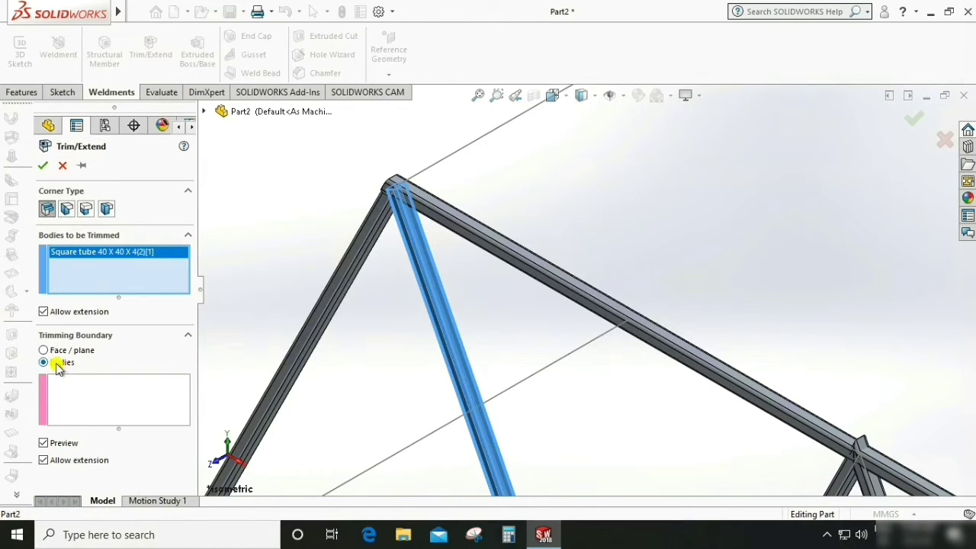
pyautogui.click(83, 393)
pyautogui.scroll(2, 531, 151)
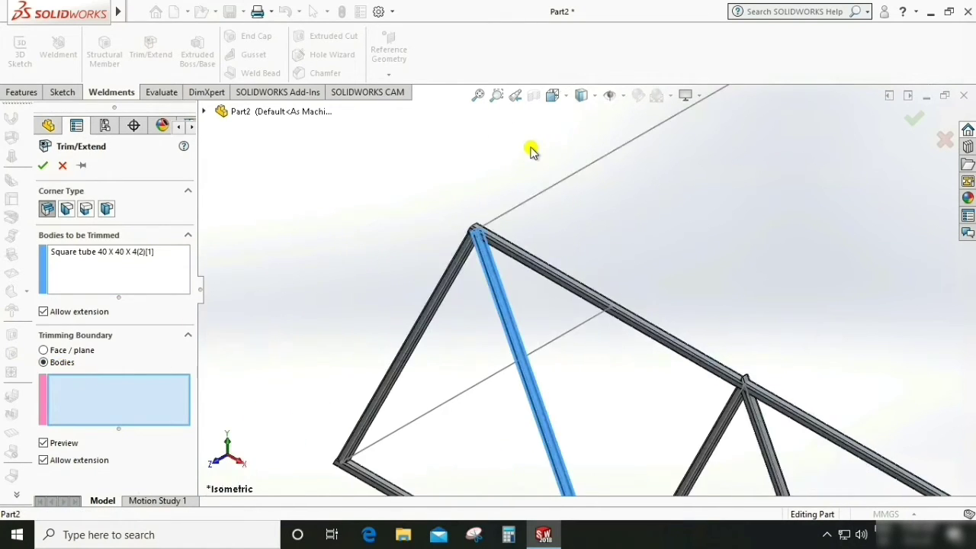
pyautogui.click(523, 249)
pyautogui.click(434, 276)
pyautogui.scroll(2, 436, 424)
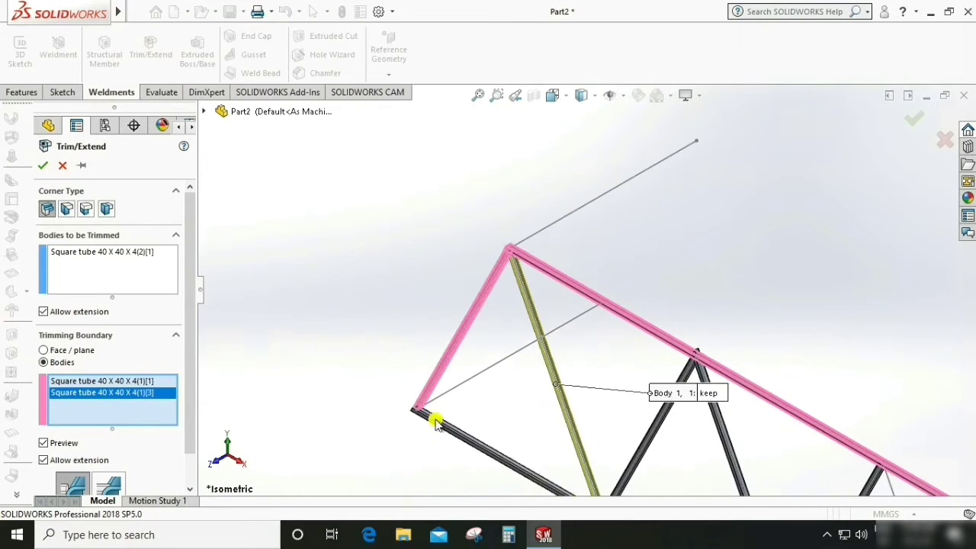
pyautogui.click(449, 437)
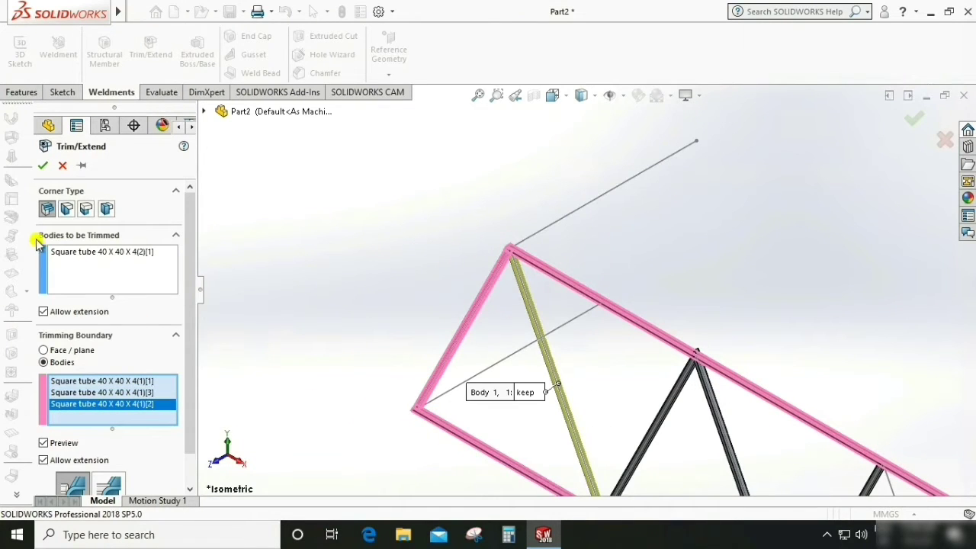
pyautogui.click(44, 165)
# Examine the trimmed diagonal's joint at the truss's upper-left corner up close from several angles.
pyautogui.scroll(-4, 526, 259)
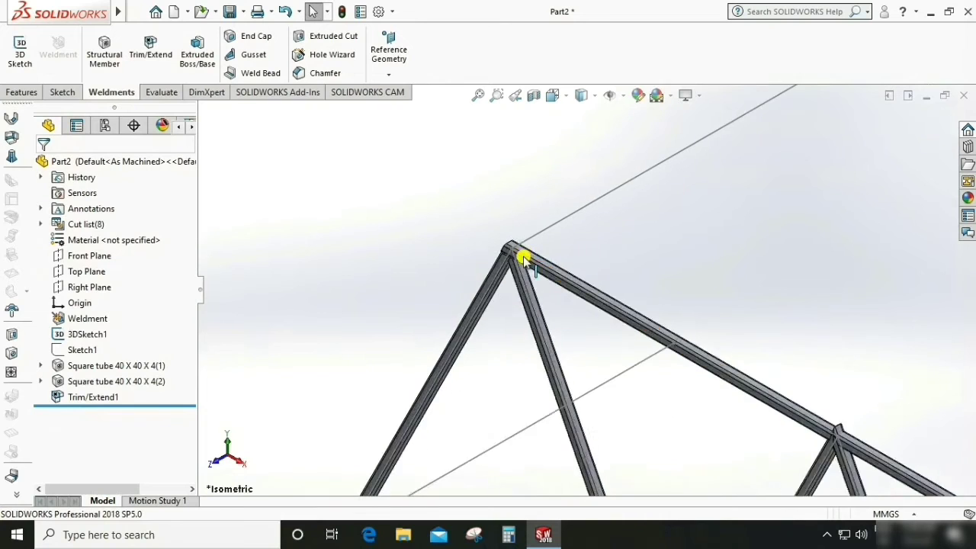
pyautogui.scroll(-6, 547, 268)
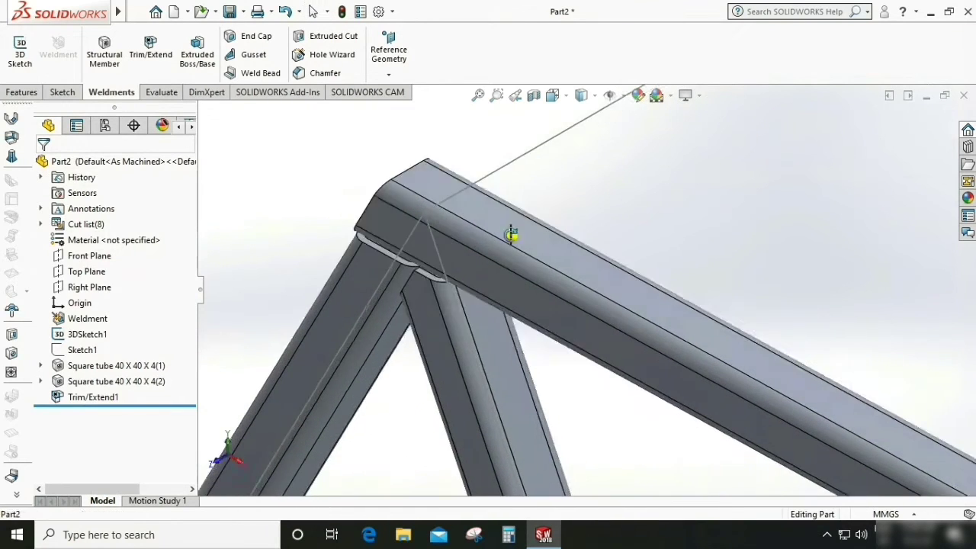
pyautogui.scroll(2, 440, 327)
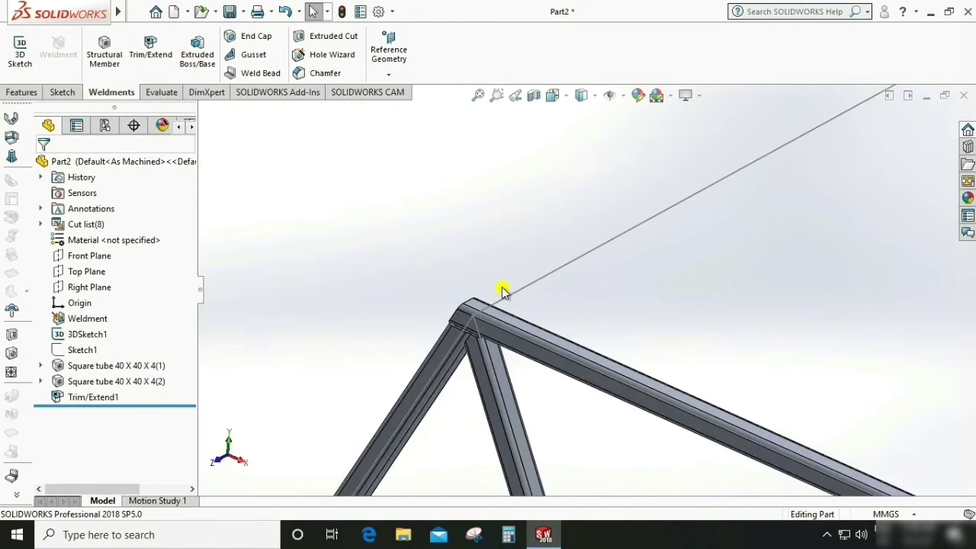
pyautogui.scroll(-5, 472, 373)
pyautogui.moveTo(488, 351); pyautogui.dragTo(513, 327, button='middle')
pyautogui.click(498, 347)
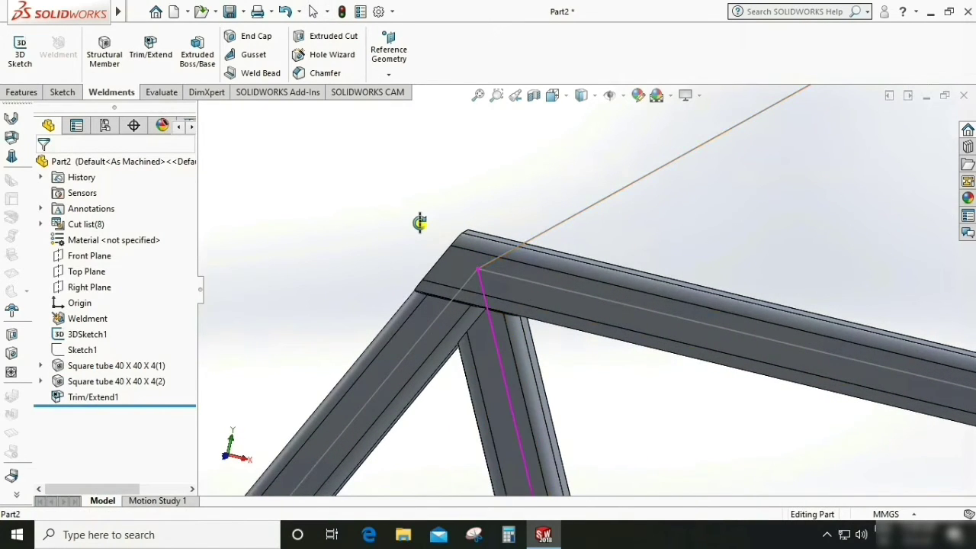
pyautogui.scroll(5, 424, 222)
pyautogui.scroll(3, 431, 222)
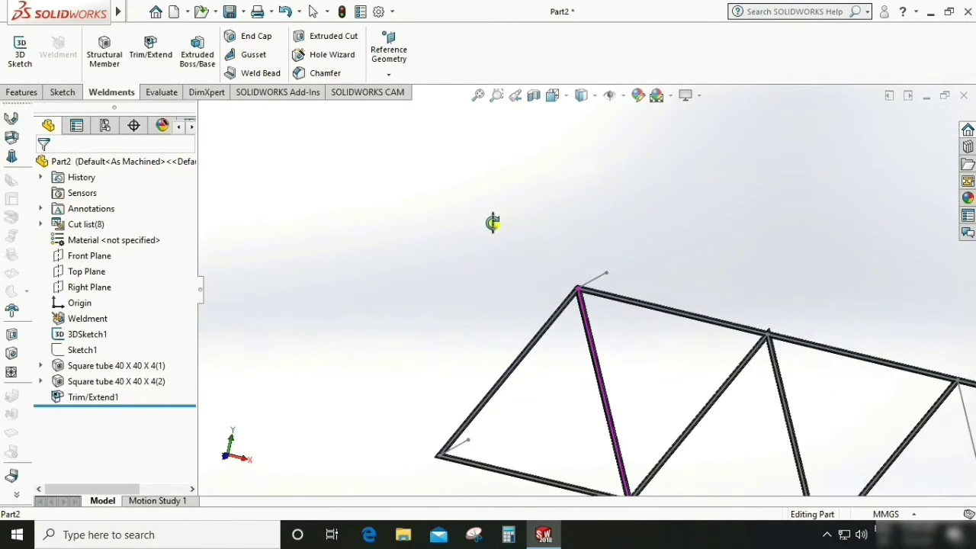
pyautogui.click(584, 138)
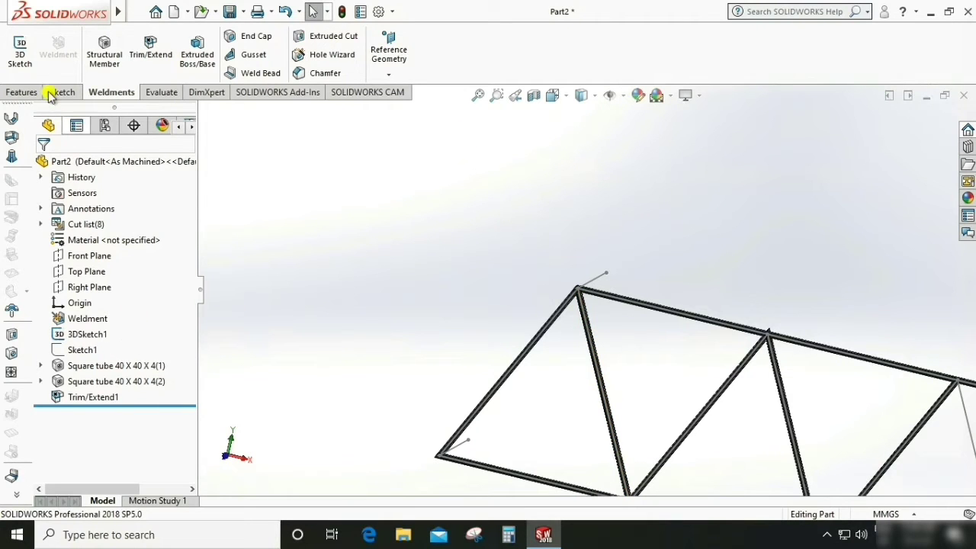
# View the truss face-on and check how the web diagonals meet the lower and upper chords.
pyautogui.click(23, 93)
pyautogui.click(728, 47)
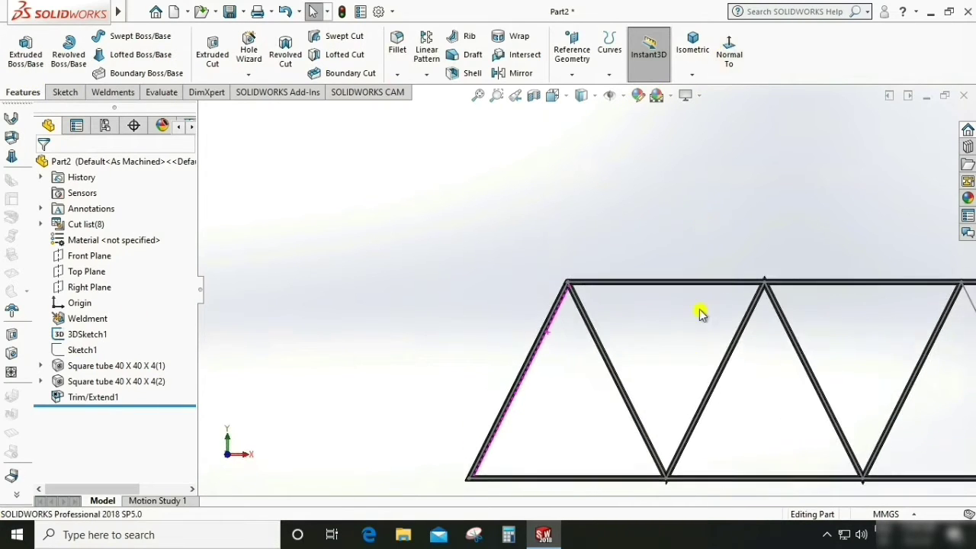
pyautogui.scroll(-5, 573, 343)
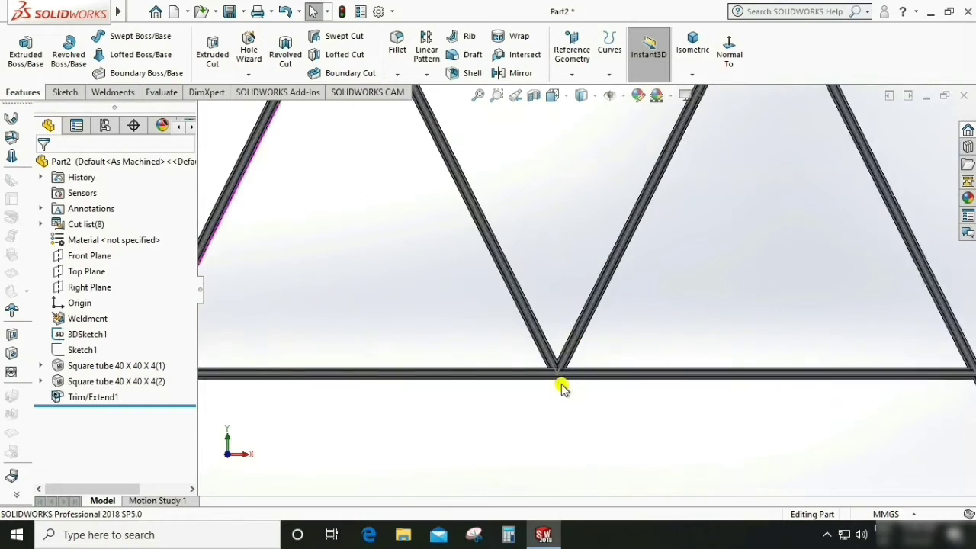
pyautogui.scroll(-3, 560, 387)
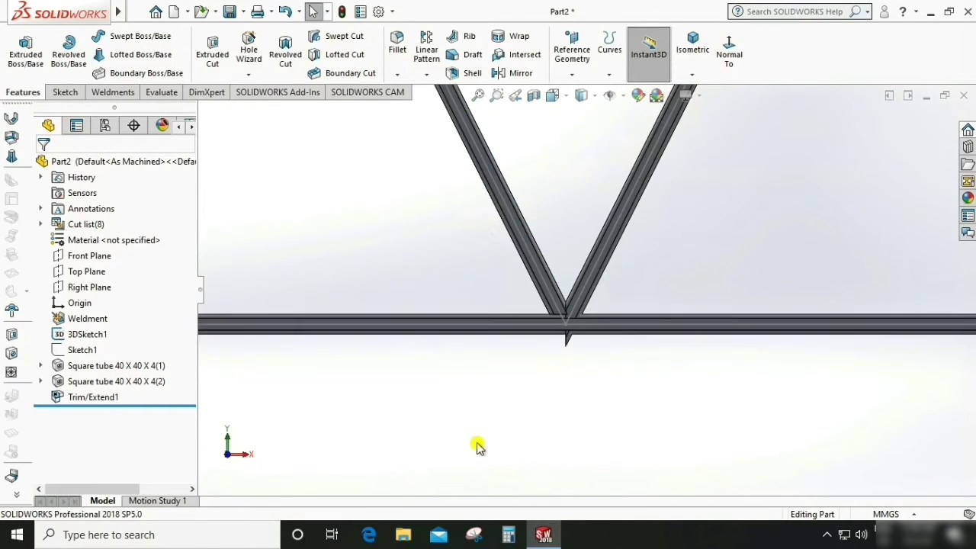
pyautogui.scroll(6, 442, 416)
pyautogui.scroll(-2, 644, 212)
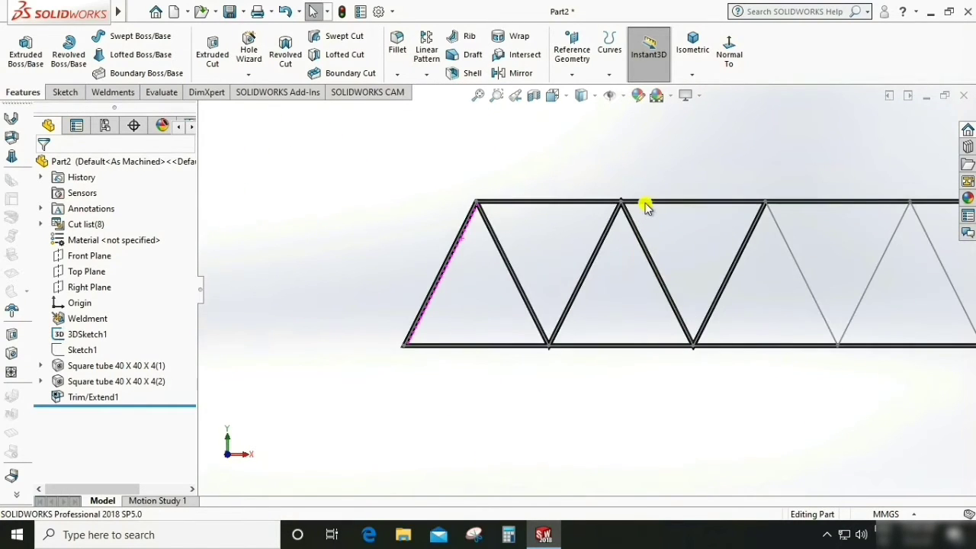
# Trim the second web diagonal with Trim/Extend, using the upper chord, the first diagonal and the lower chord bodies as the trimming boundary.
pyautogui.scroll(-1, 625, 319)
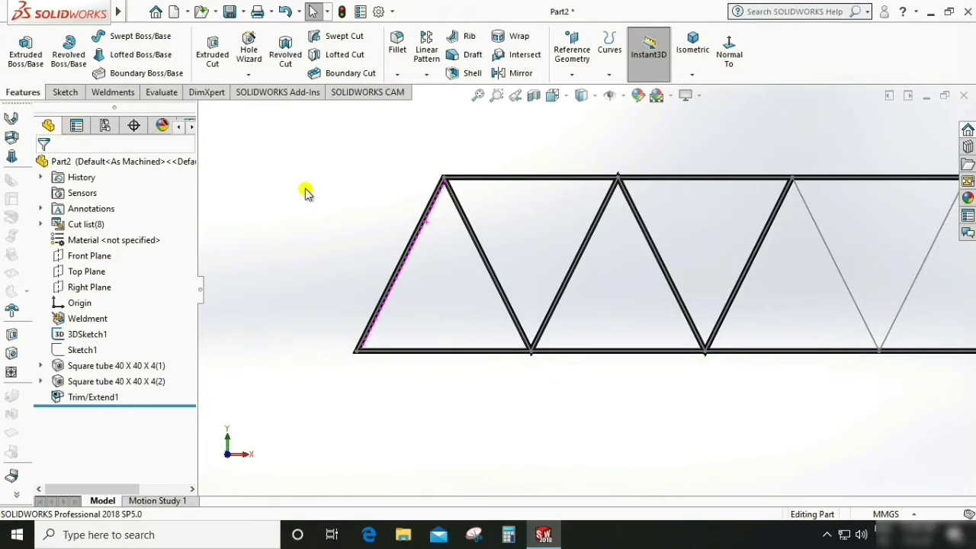
pyautogui.click(124, 92)
pyautogui.click(147, 47)
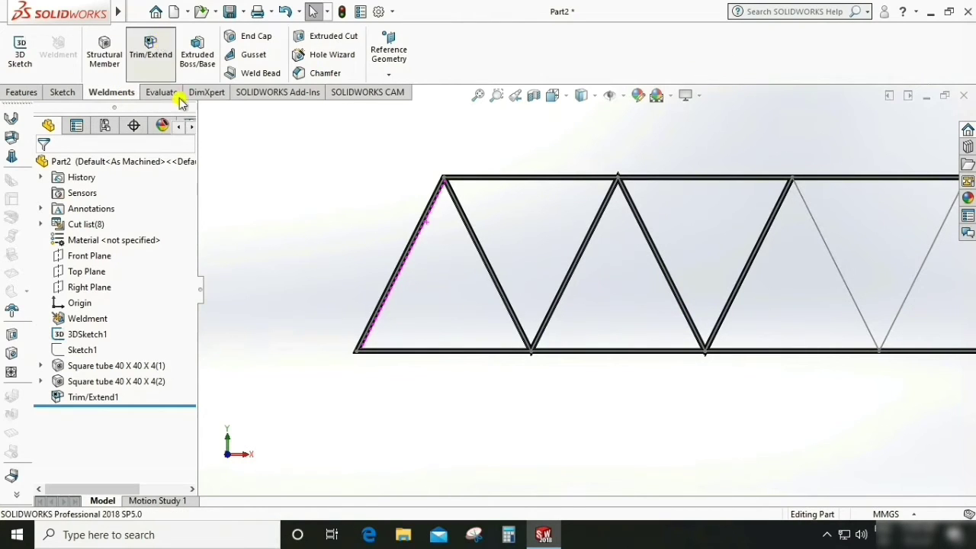
pyautogui.scroll(-1, 604, 302)
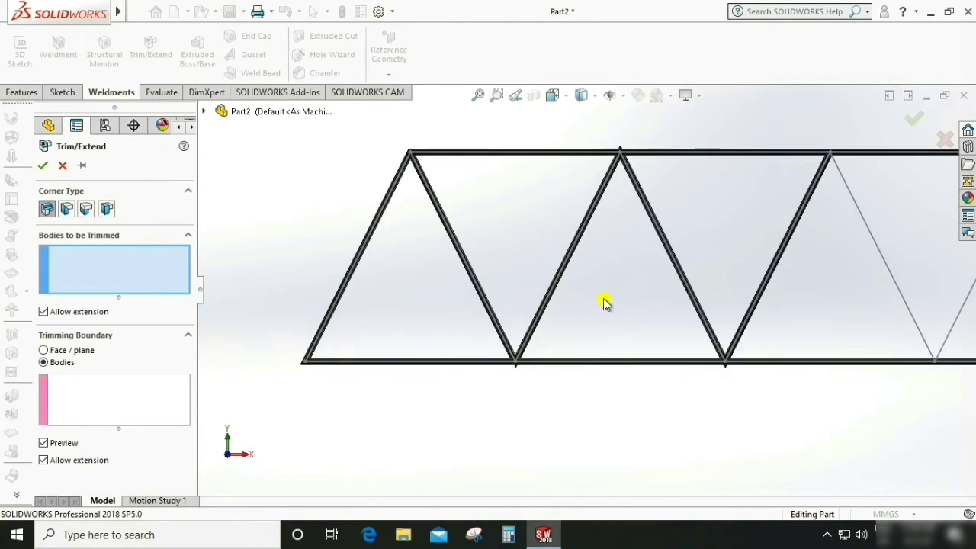
pyautogui.scroll(-1, 607, 297)
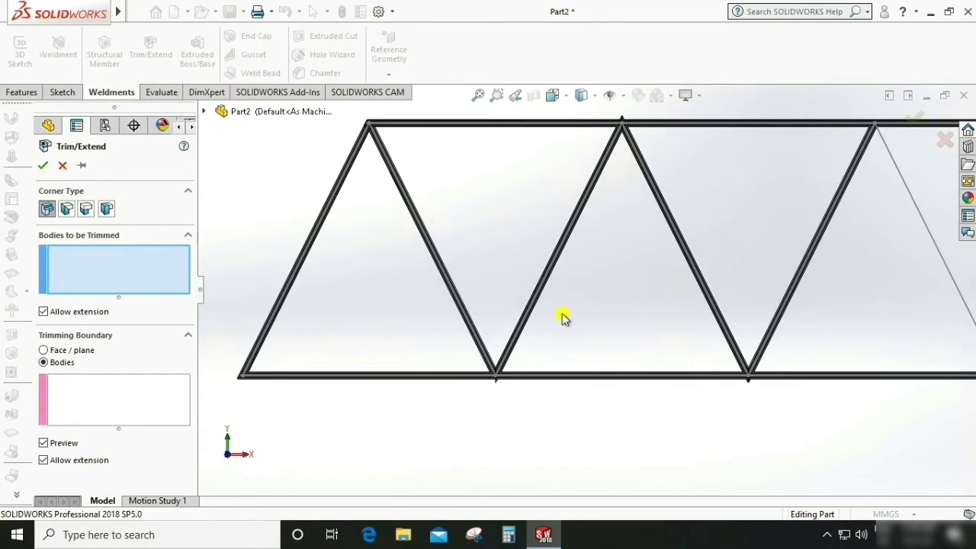
pyautogui.click(535, 312)
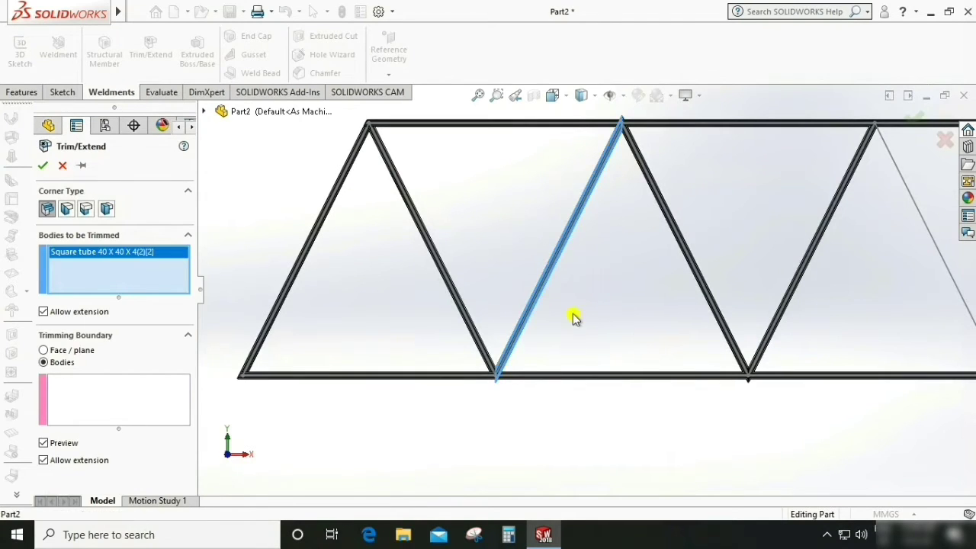
pyautogui.click(172, 410)
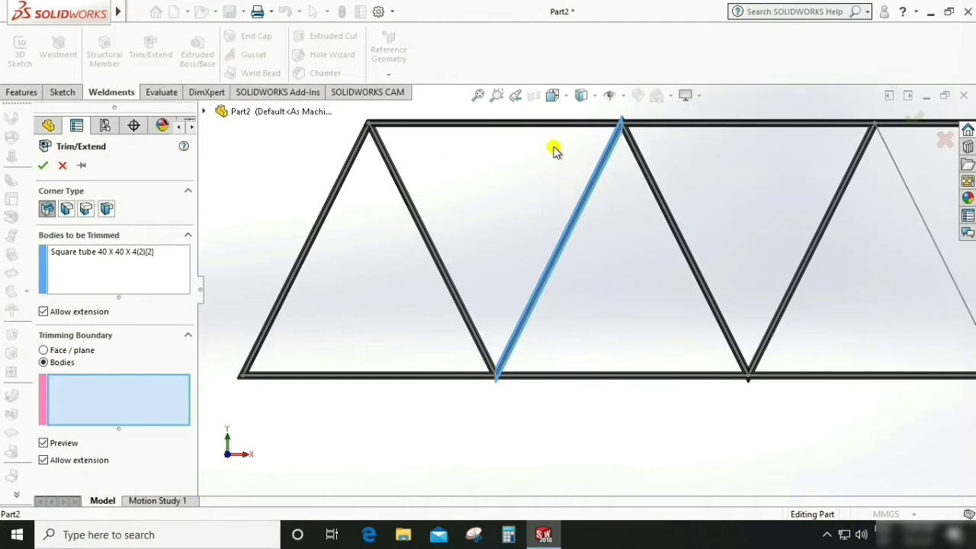
pyautogui.click(571, 124)
pyautogui.click(453, 287)
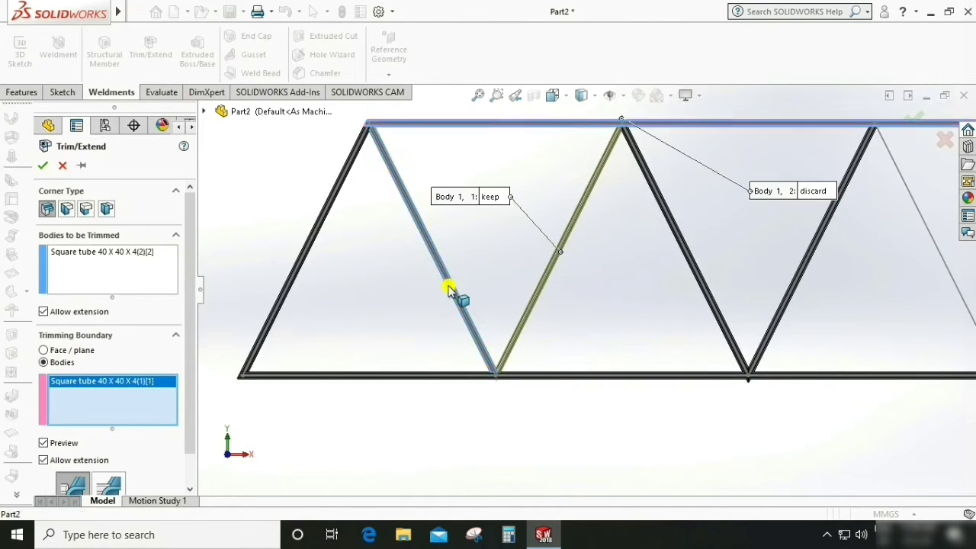
pyautogui.click(545, 376)
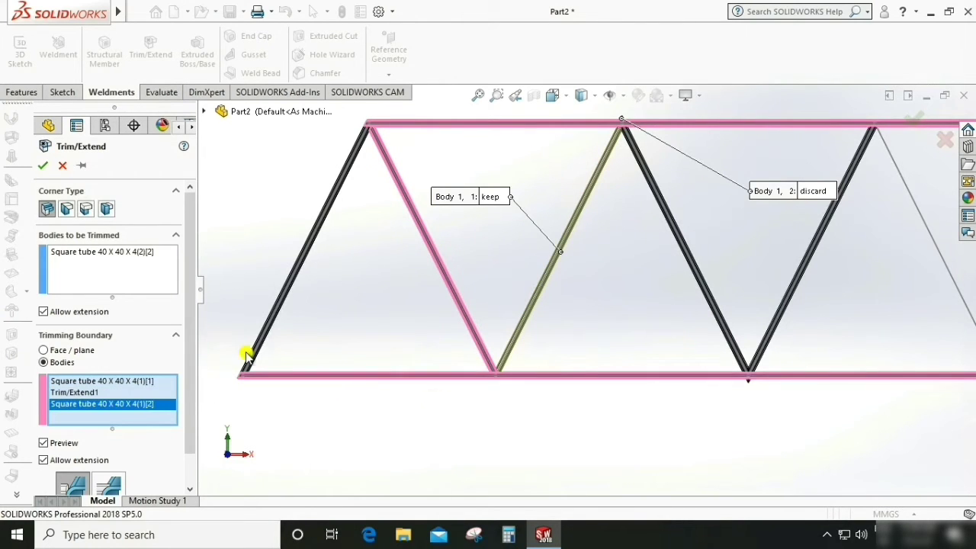
pyautogui.click(42, 165)
# Examine the second diagonal's joints at the lower and upper chords up close, and return to isometric view.
pyautogui.scroll(-4, 507, 366)
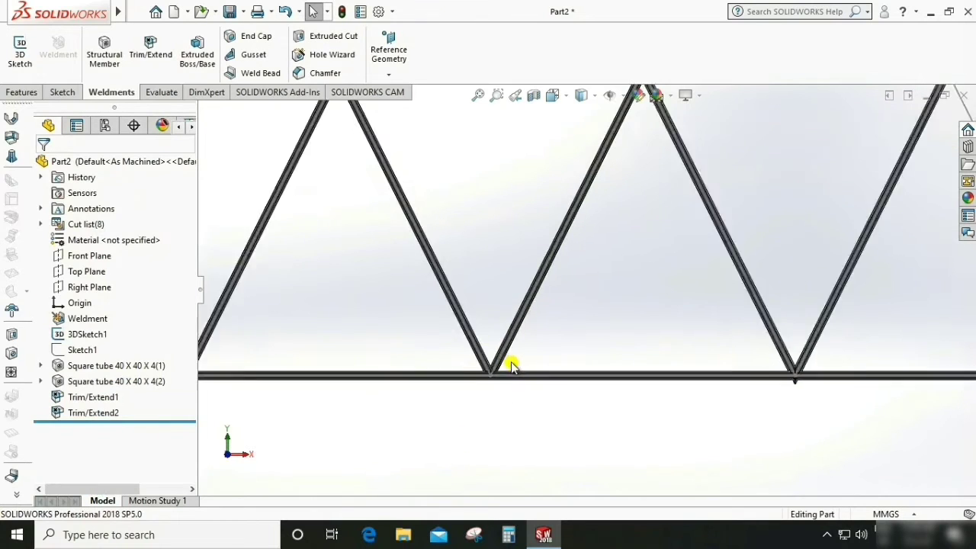
pyautogui.scroll(-5, 496, 366)
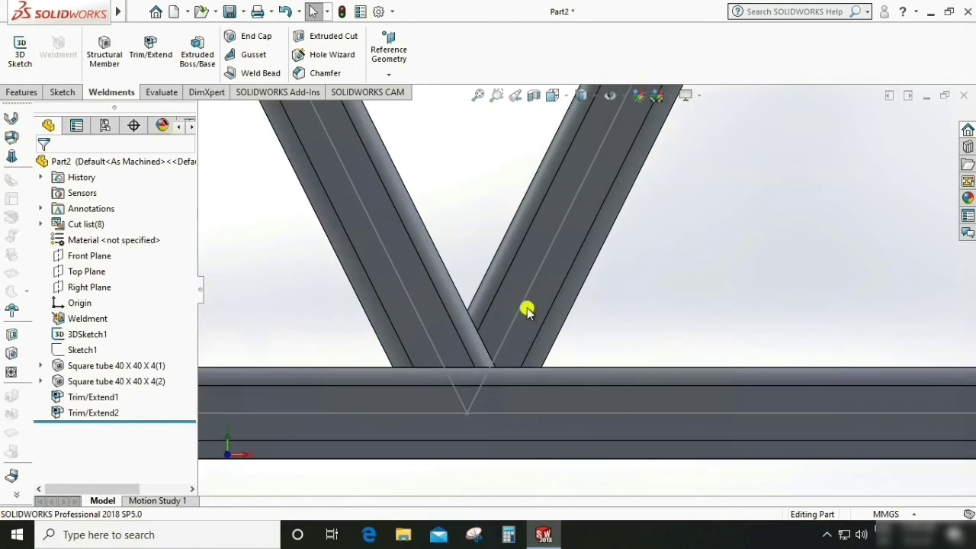
pyautogui.scroll(6, 418, 414)
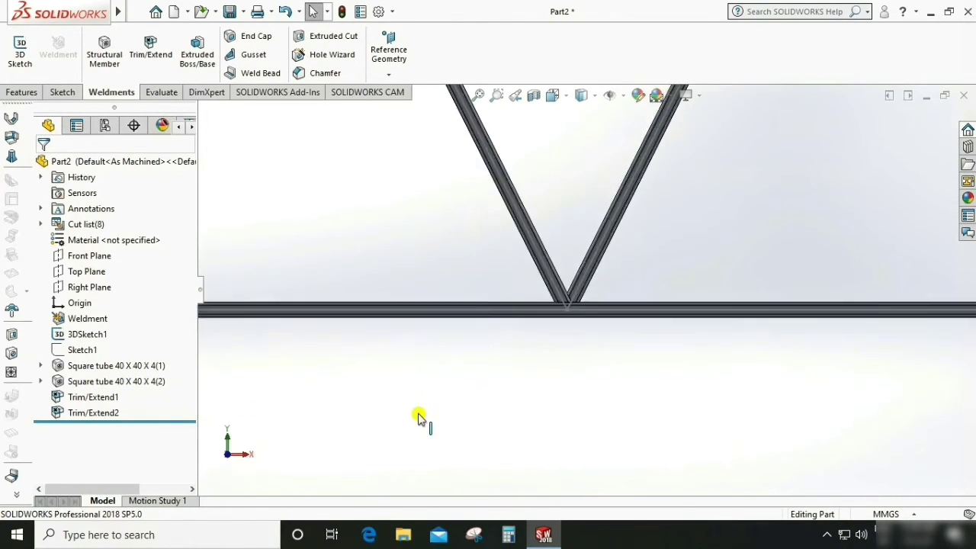
pyautogui.scroll(2, 662, 229)
pyautogui.scroll(-7, 632, 209)
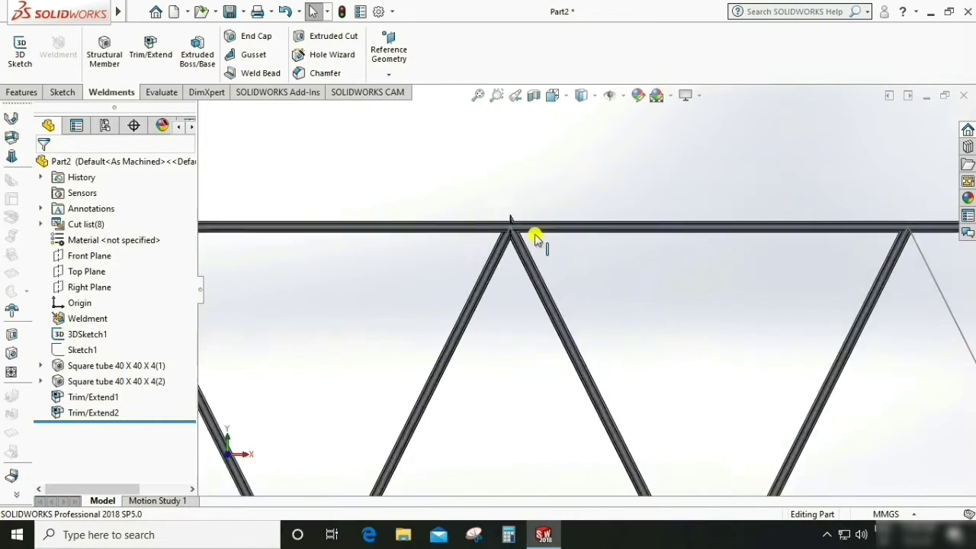
pyautogui.scroll(-2, 383, 227)
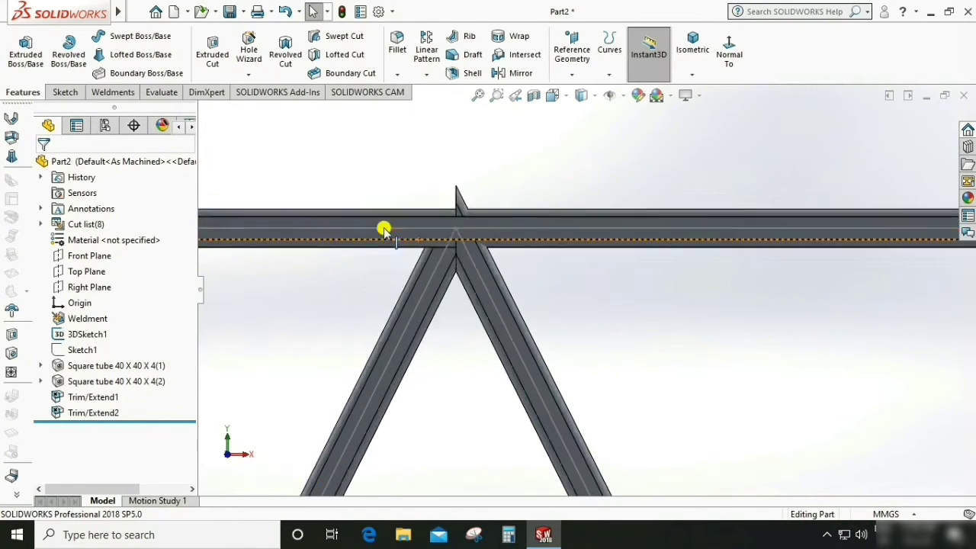
pyautogui.click(692, 47)
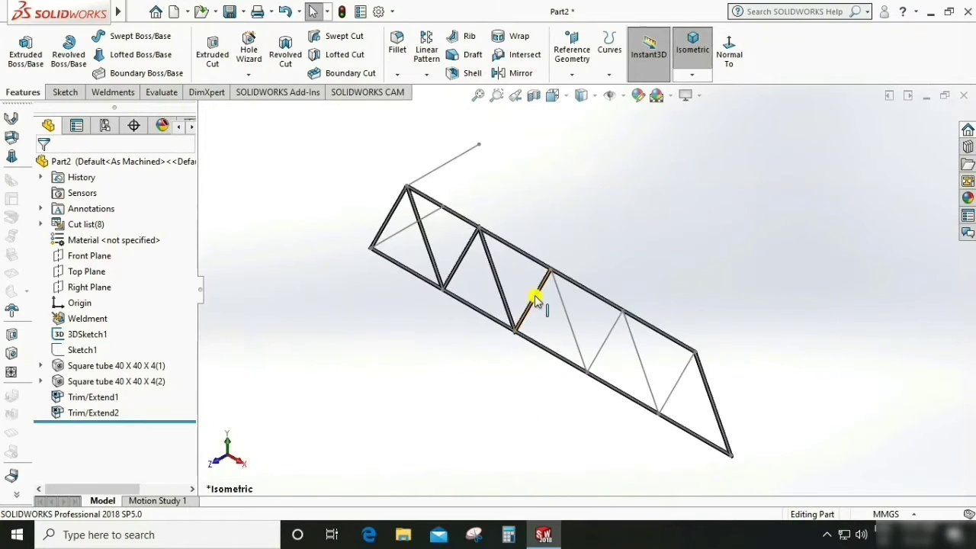
pyautogui.scroll(-3, 519, 270)
pyautogui.click(542, 269)
pyautogui.scroll(-3, 288, 367)
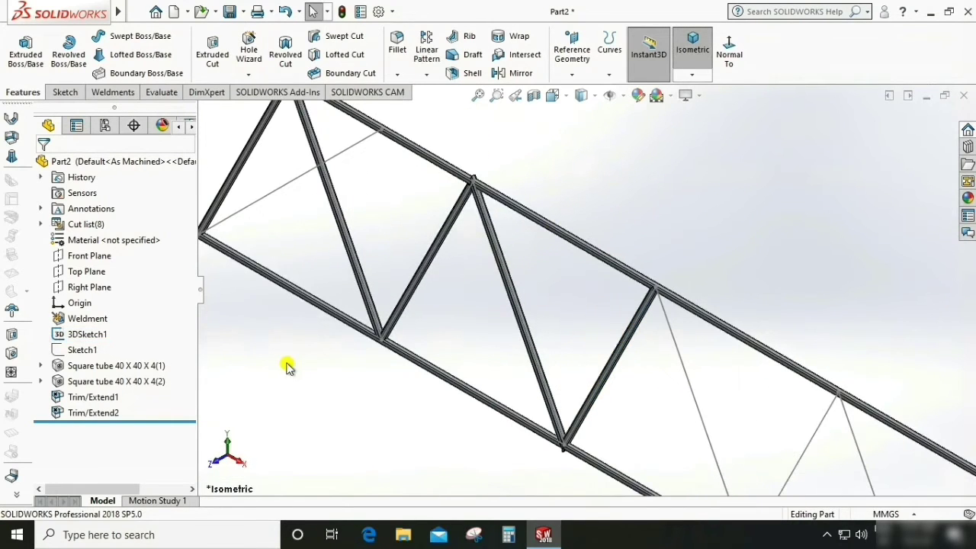
# Trim the third web diagonal with Trim/Extend against the upper chord, lower chord and second diagonal bodies.
pyautogui.click(119, 92)
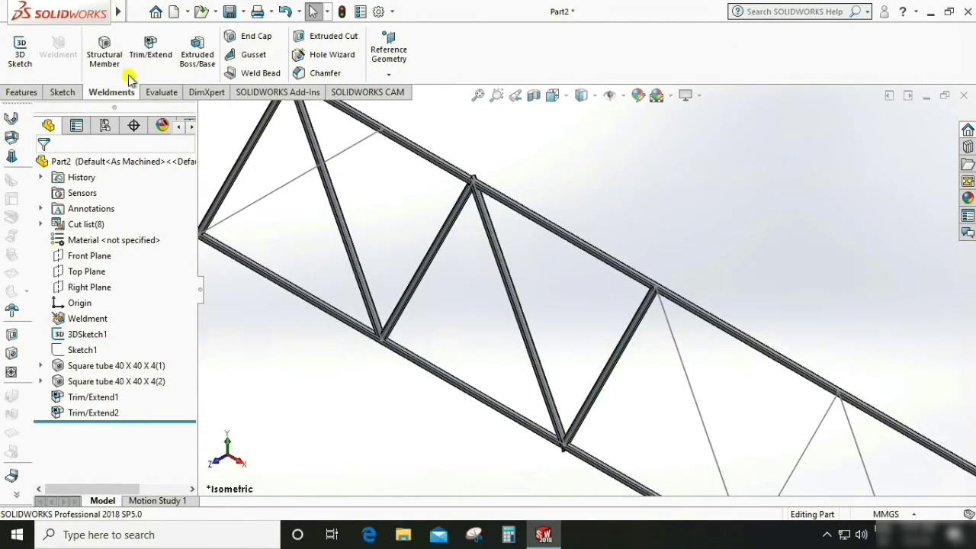
pyautogui.click(151, 46)
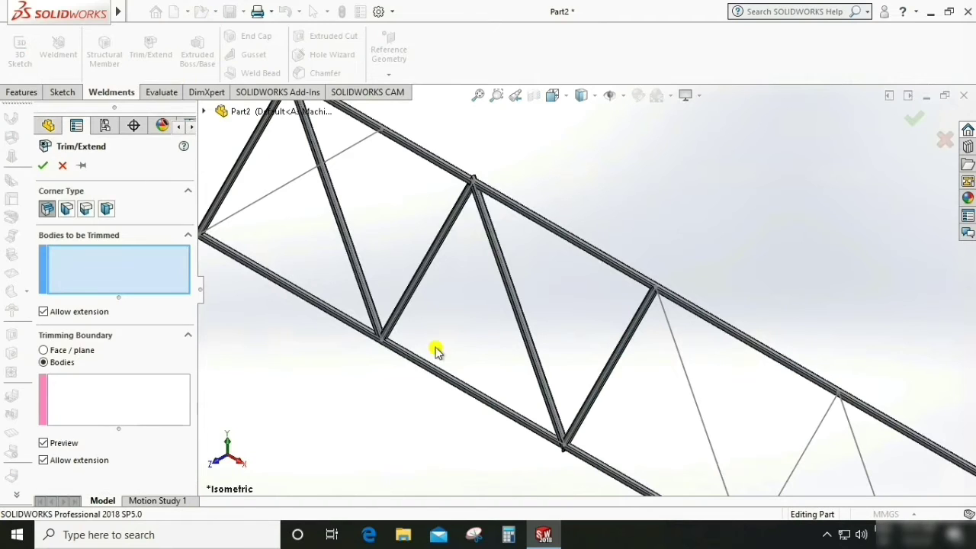
pyautogui.click(496, 247)
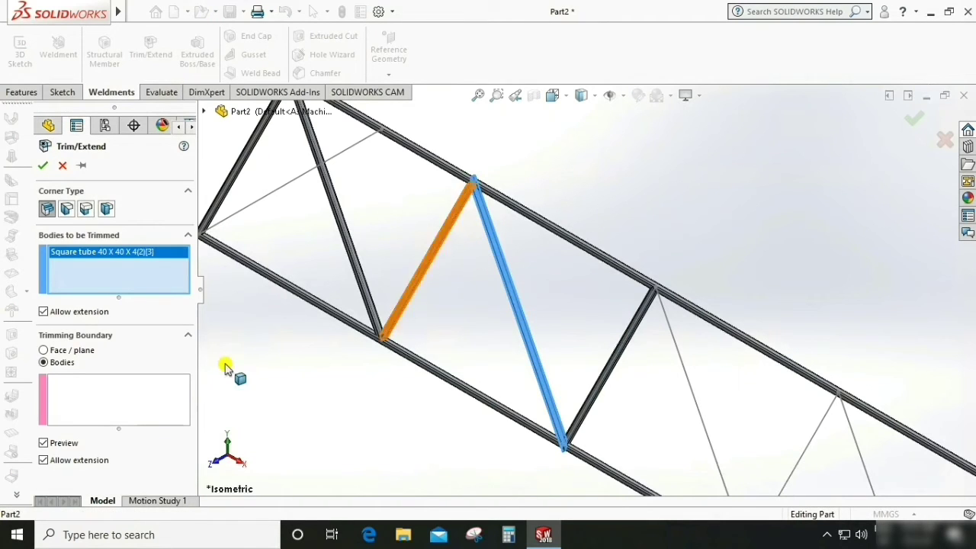
pyautogui.click(168, 398)
pyautogui.click(510, 205)
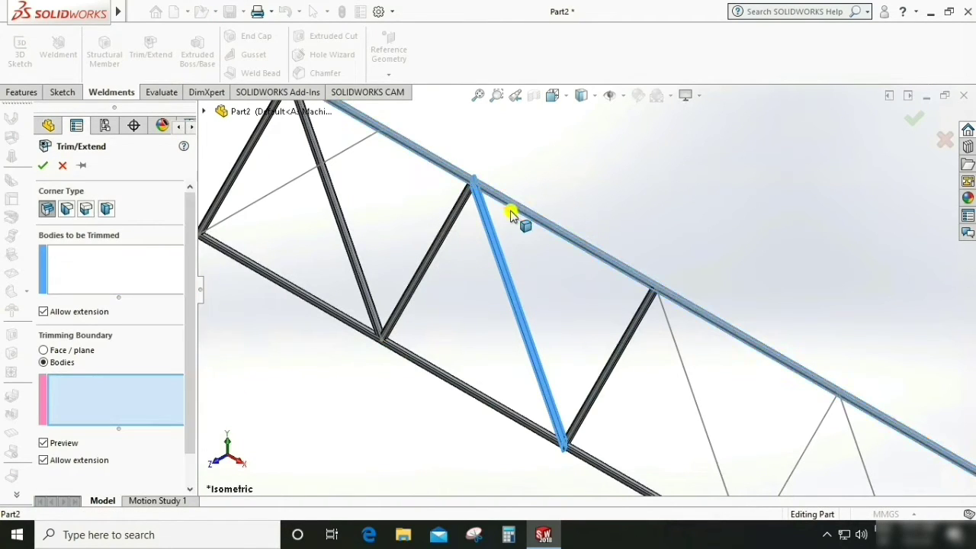
pyautogui.click(479, 395)
pyautogui.click(427, 268)
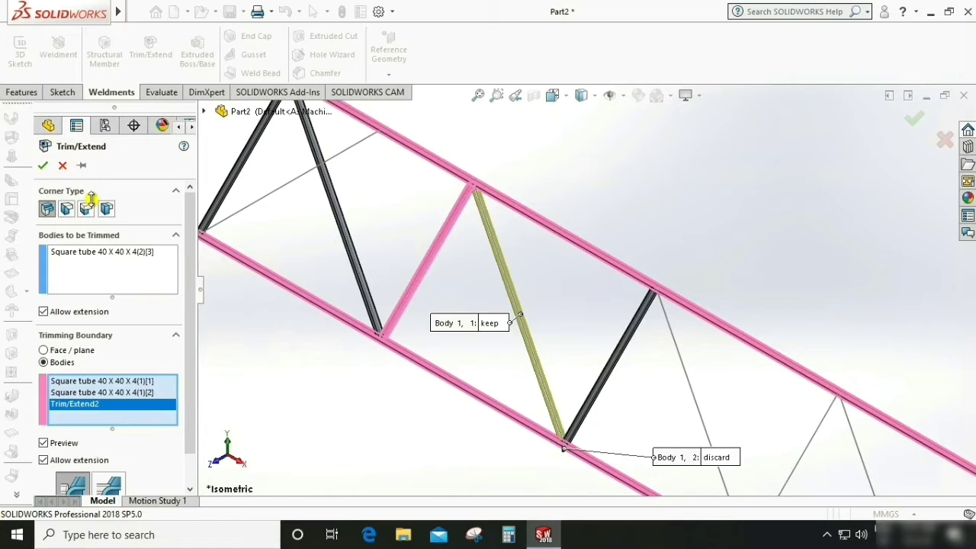
pyautogui.click(43, 165)
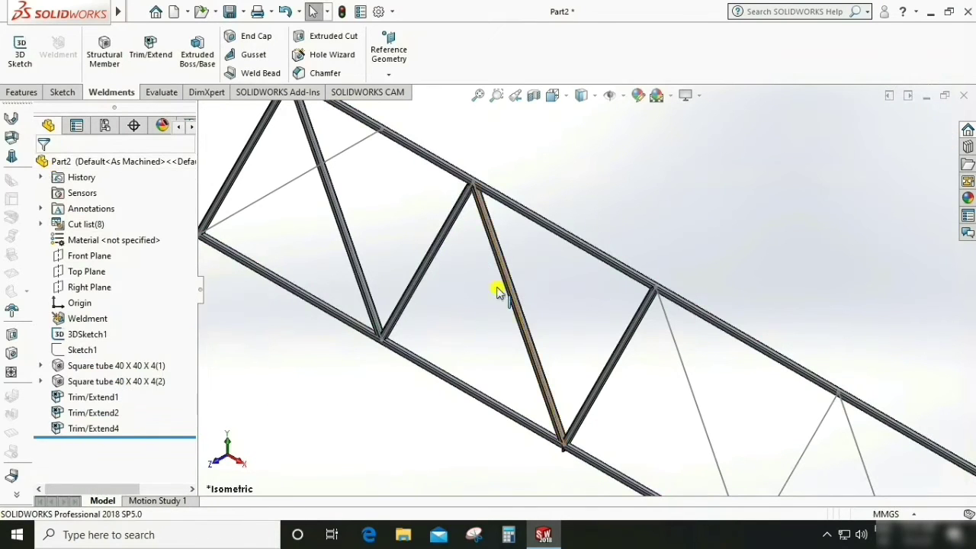
# Inspect the third diagonal's upper chord joint and its lower chord joint with the fourth diagonal from different angles.
pyautogui.scroll(5, 479, 192)
pyautogui.scroll(2, 517, 262)
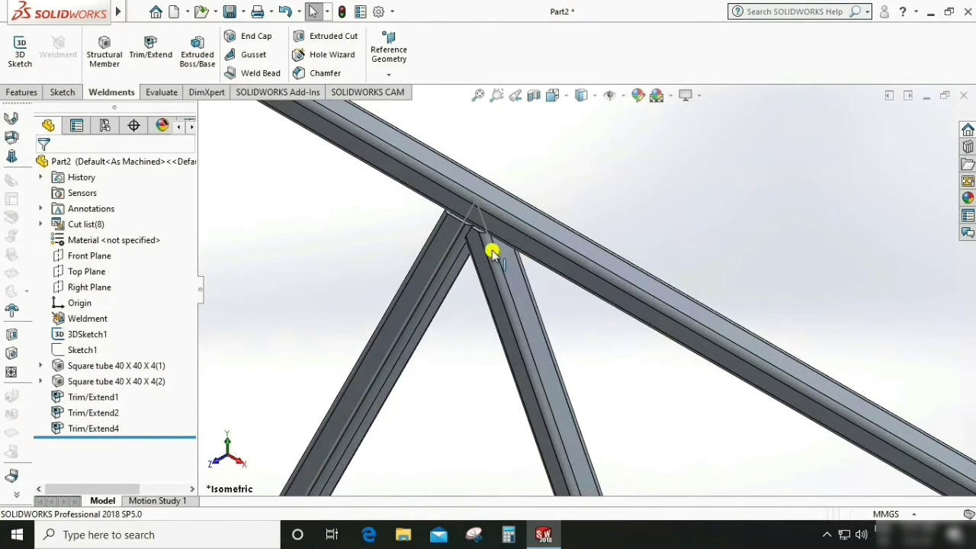
pyautogui.moveTo(492, 254); pyautogui.dragTo(403, 202, button='middle')
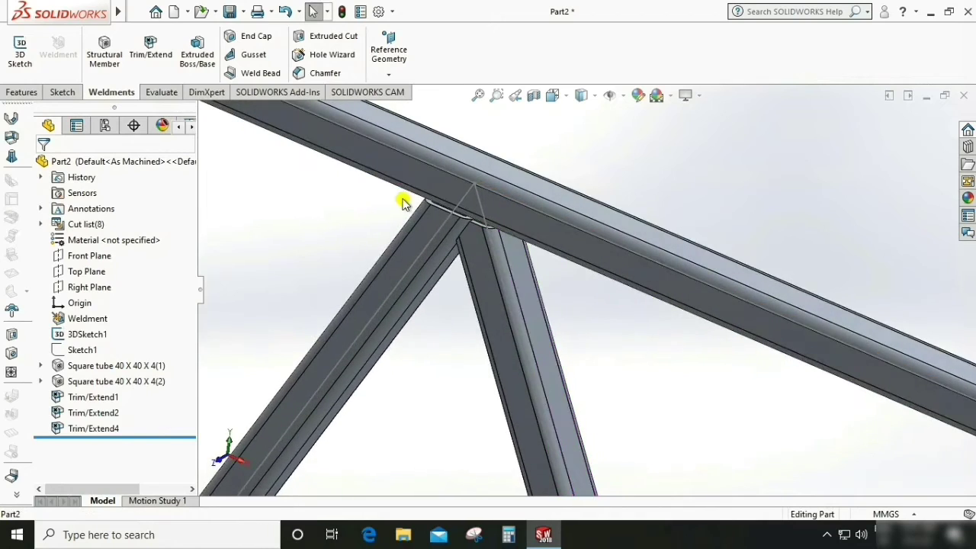
pyautogui.scroll(-8, 402, 202)
pyautogui.scroll(-3, 660, 368)
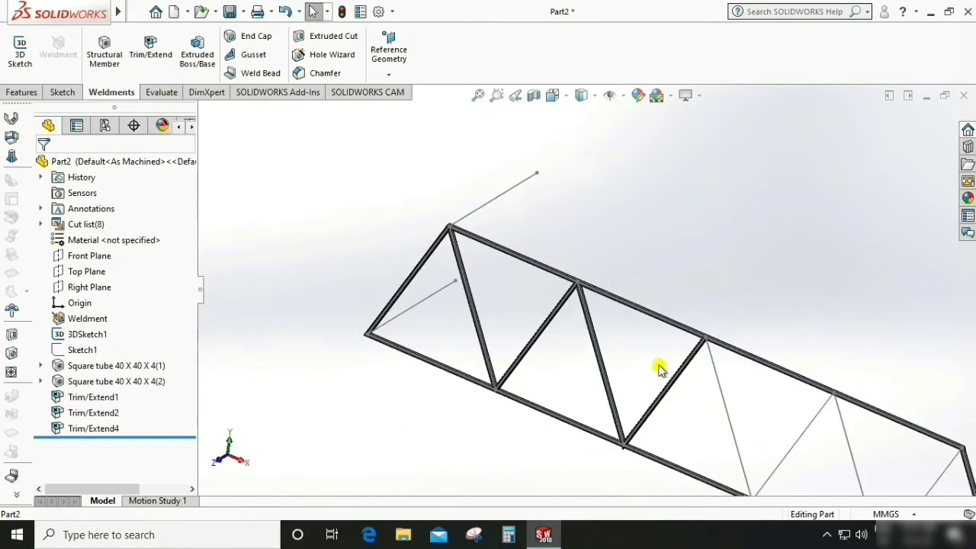
pyautogui.scroll(2, 632, 462)
pyautogui.scroll(5, 562, 429)
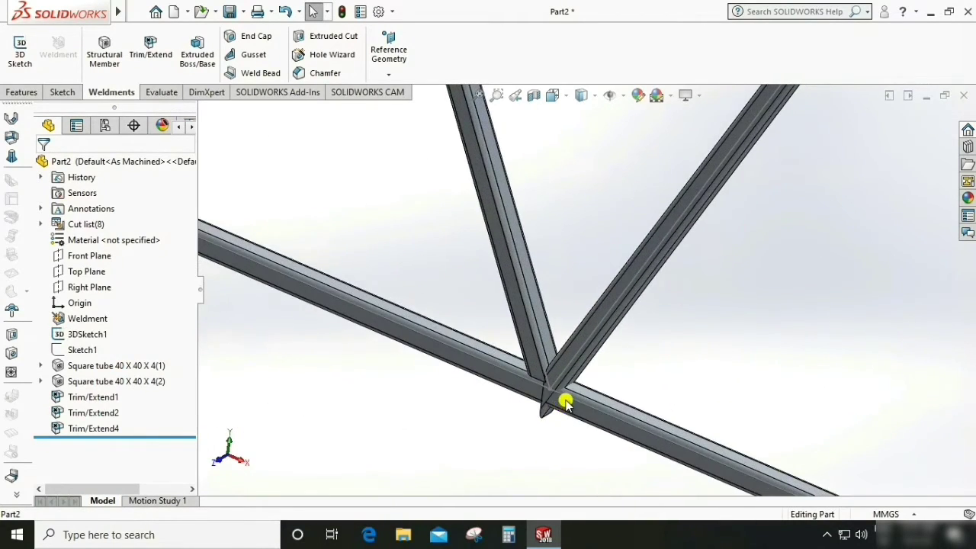
pyautogui.moveTo(596, 384); pyautogui.dragTo(599, 383, button='middle')
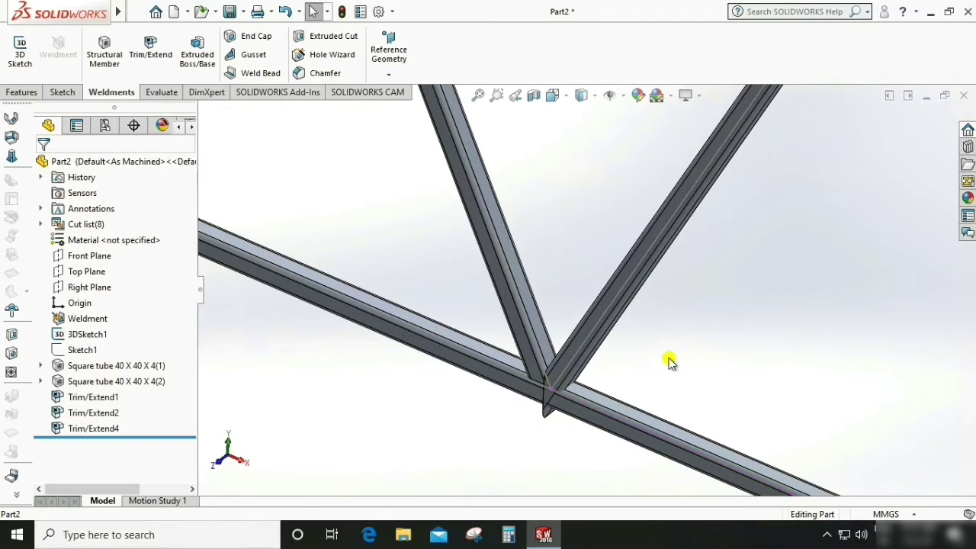
pyautogui.scroll(-6, 453, 424)
pyautogui.scroll(2, 255, 156)
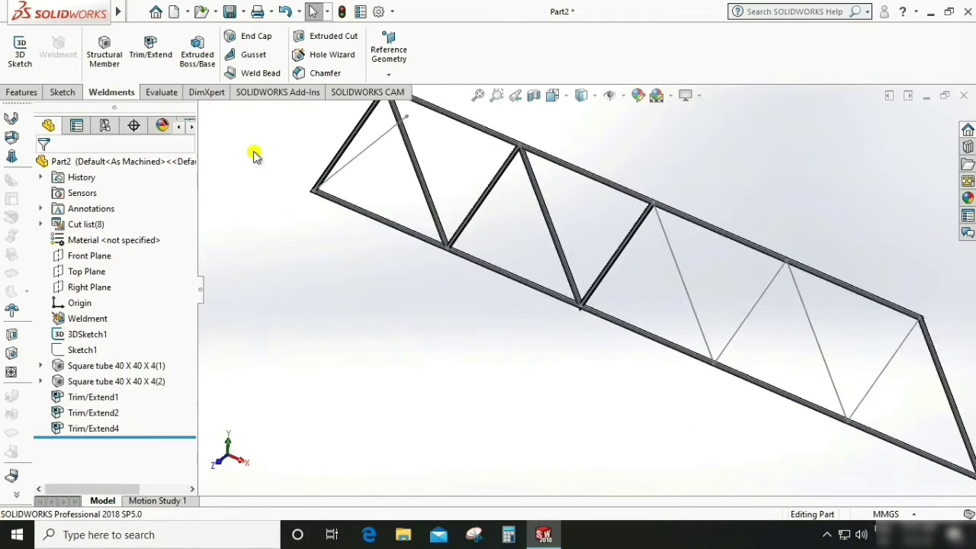
# Trim the fourth web diagonal with Trim/Extend, using the lower chord, third diagonal and upper chord bodies as the trimming boundary.
pyautogui.click(155, 52)
pyautogui.click(602, 274)
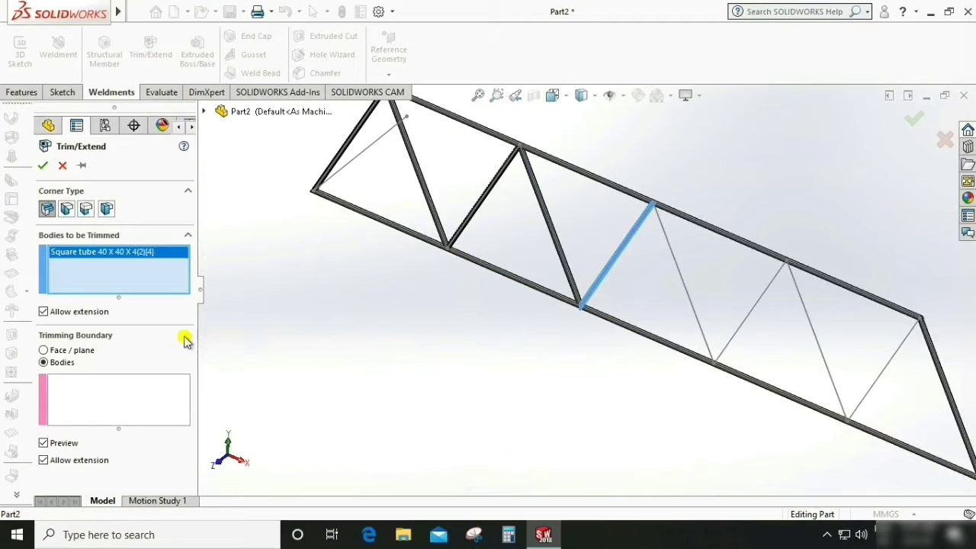
pyautogui.click(118, 410)
pyautogui.scroll(3, 626, 186)
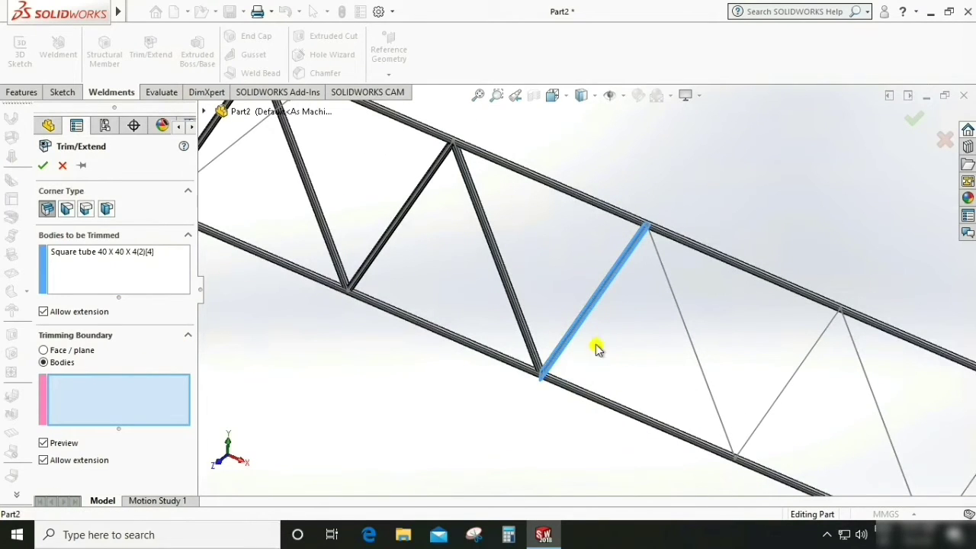
pyautogui.click(573, 389)
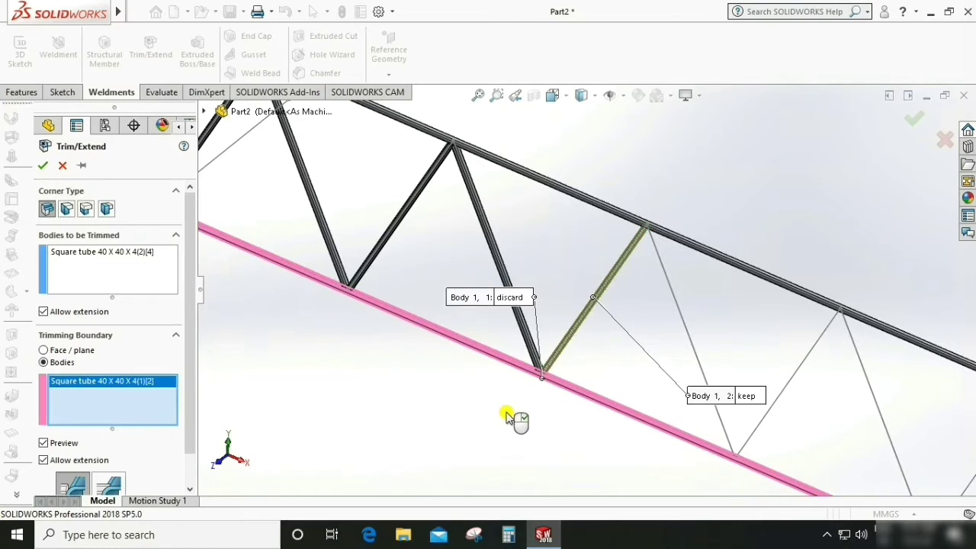
pyautogui.click(523, 240)
pyautogui.scroll(-5, 648, 232)
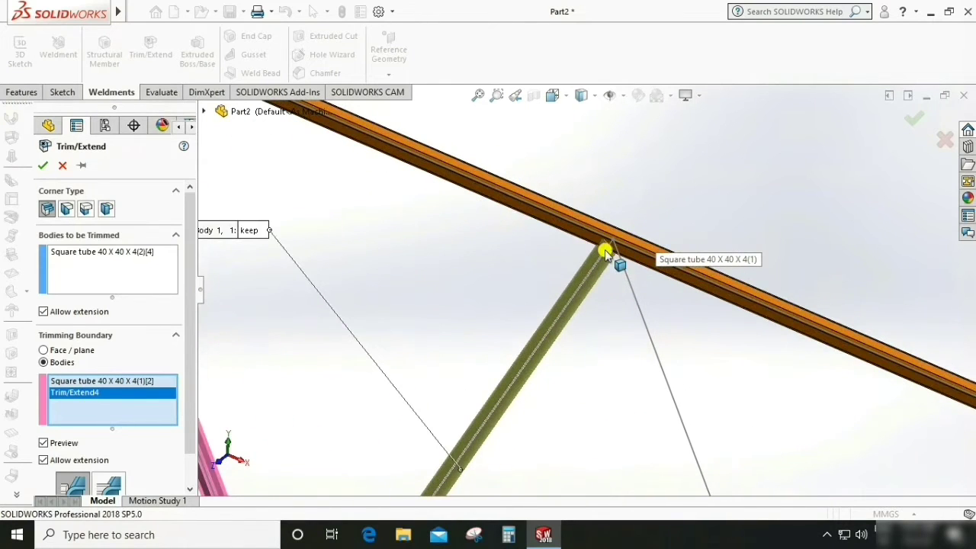
pyautogui.click(585, 228)
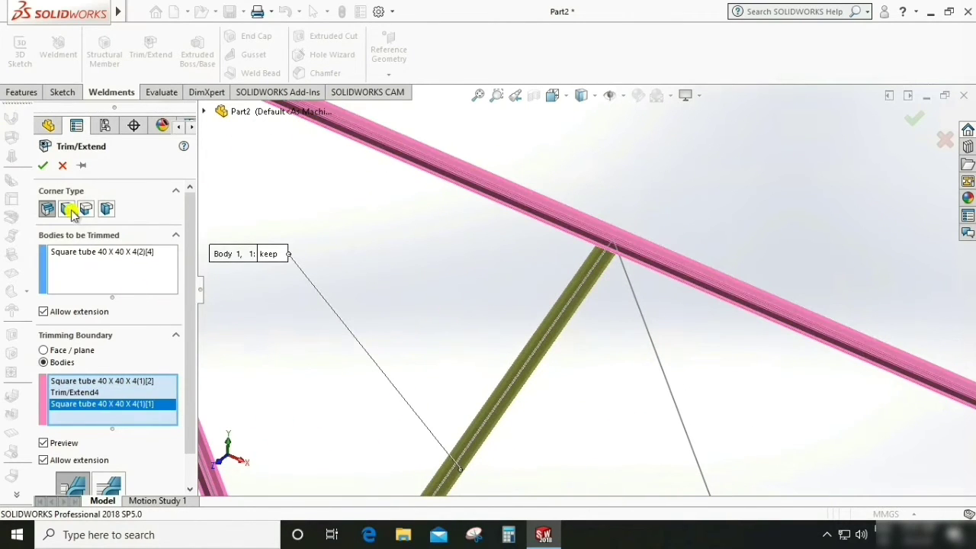
pyautogui.click(45, 166)
# Check the fourth diagonal's trimmed joint at the lower chord up close, and bring the whole truss back into view.
pyautogui.scroll(5, 519, 286)
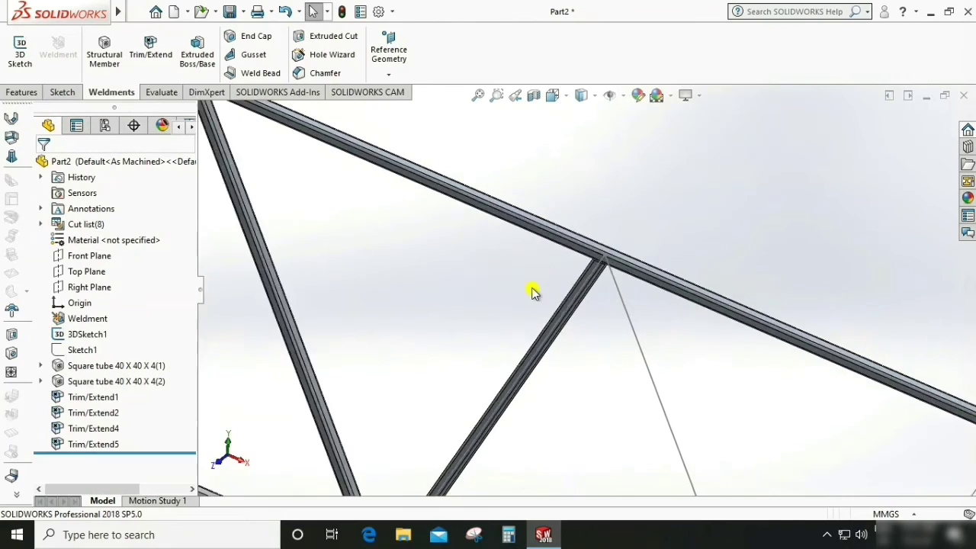
pyautogui.scroll(-8, 472, 455)
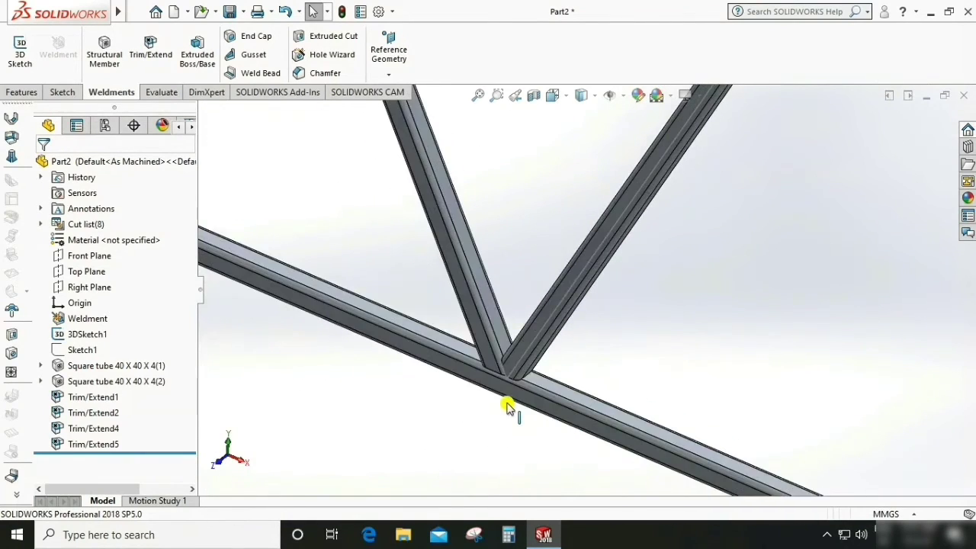
pyautogui.moveTo(513, 390); pyautogui.dragTo(461, 384, button='middle')
pyautogui.scroll(8, 461, 385)
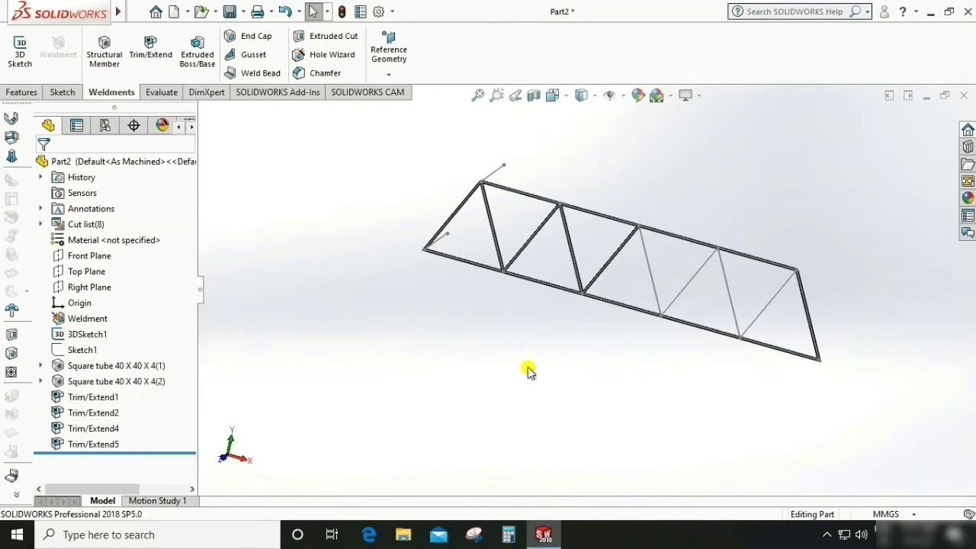
# Mirror the sloped end member and the four trimmed web diagonals about the Right Plane as bodies.
pyautogui.click(21, 92)
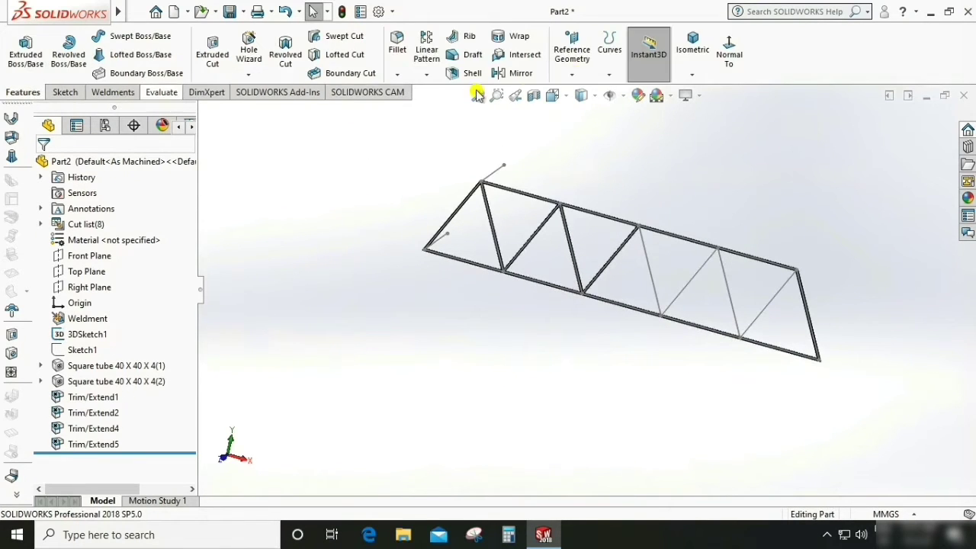
pyautogui.click(692, 47)
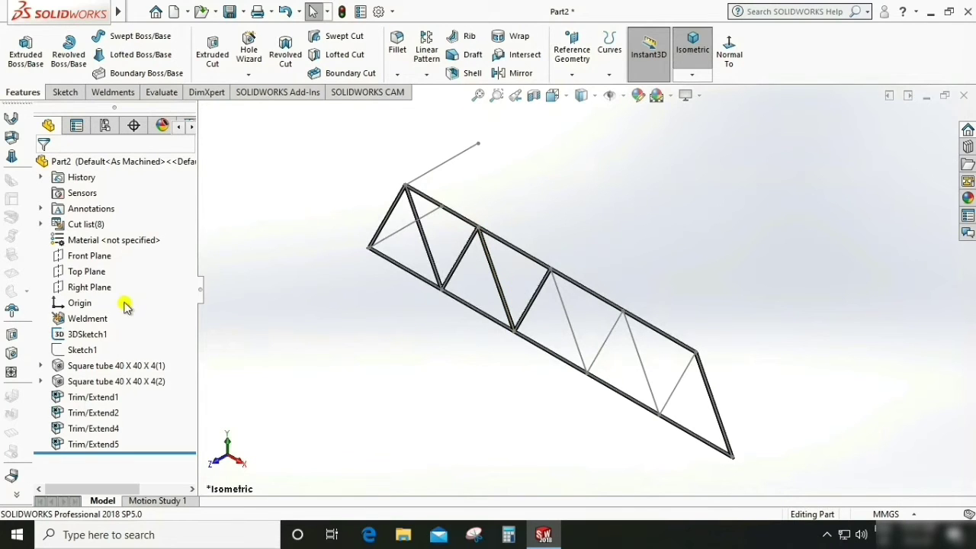
pyautogui.click(99, 292)
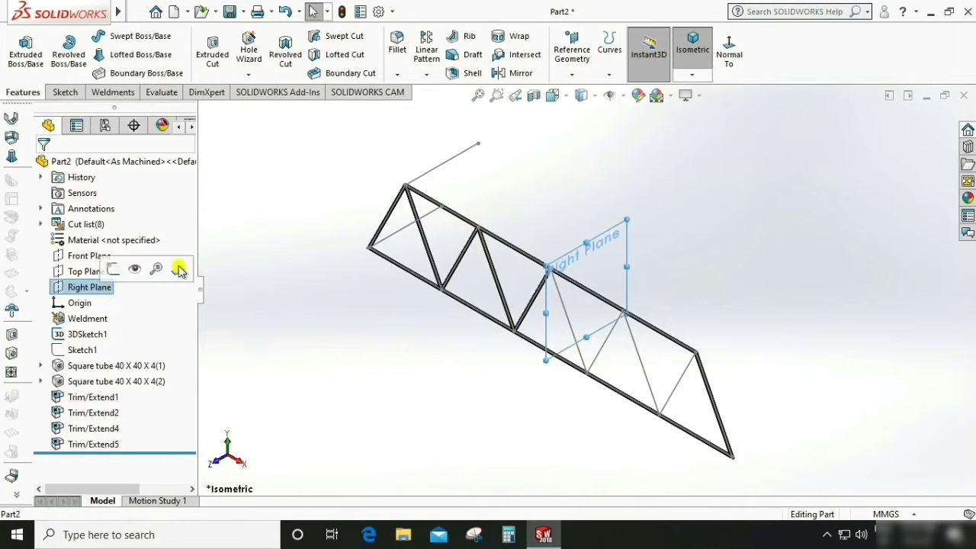
pyautogui.click(427, 74)
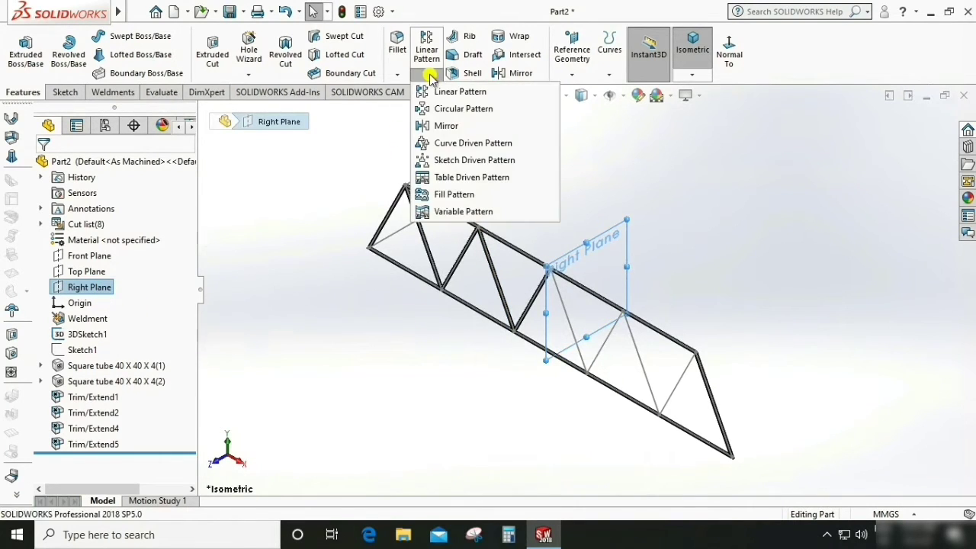
pyautogui.click(456, 126)
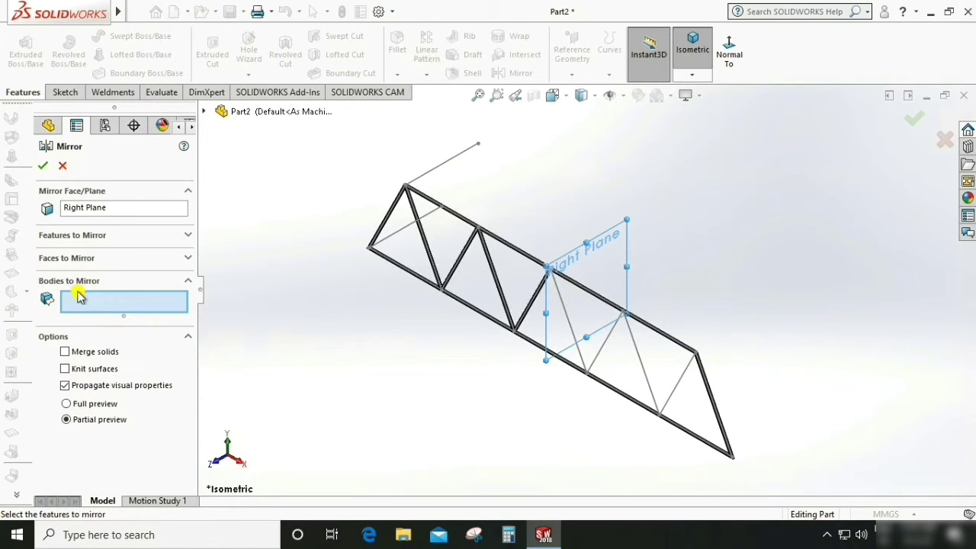
pyautogui.click(400, 208)
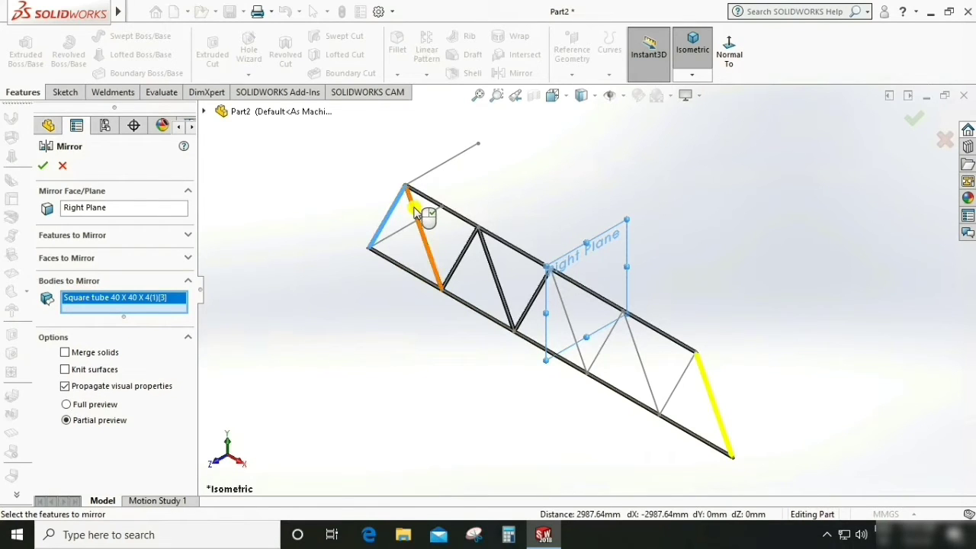
pyautogui.click(436, 227)
pyautogui.click(463, 252)
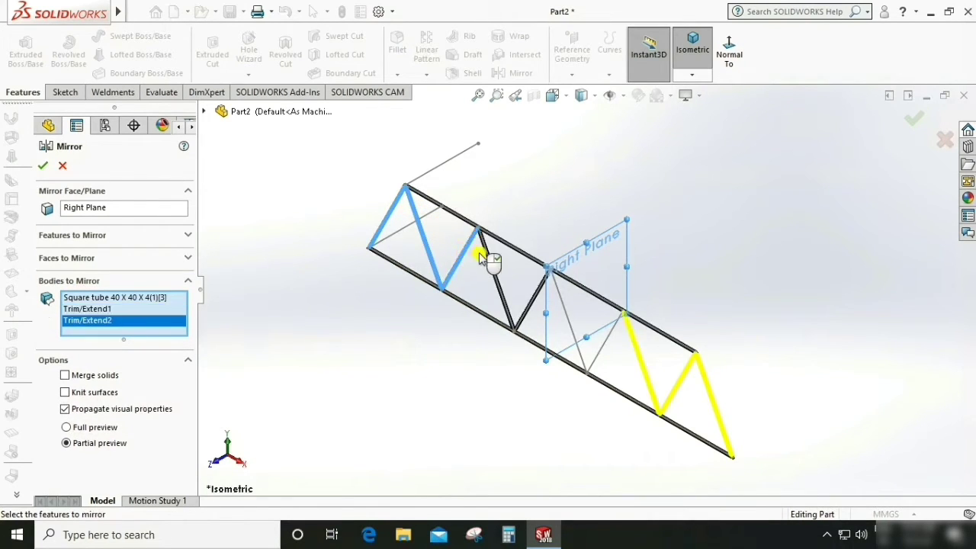
pyautogui.click(490, 259)
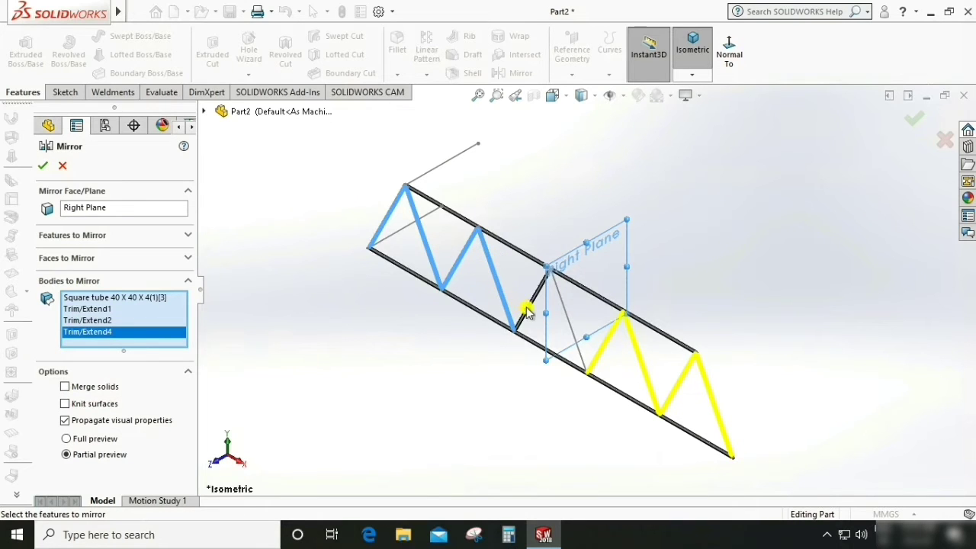
pyautogui.click(528, 313)
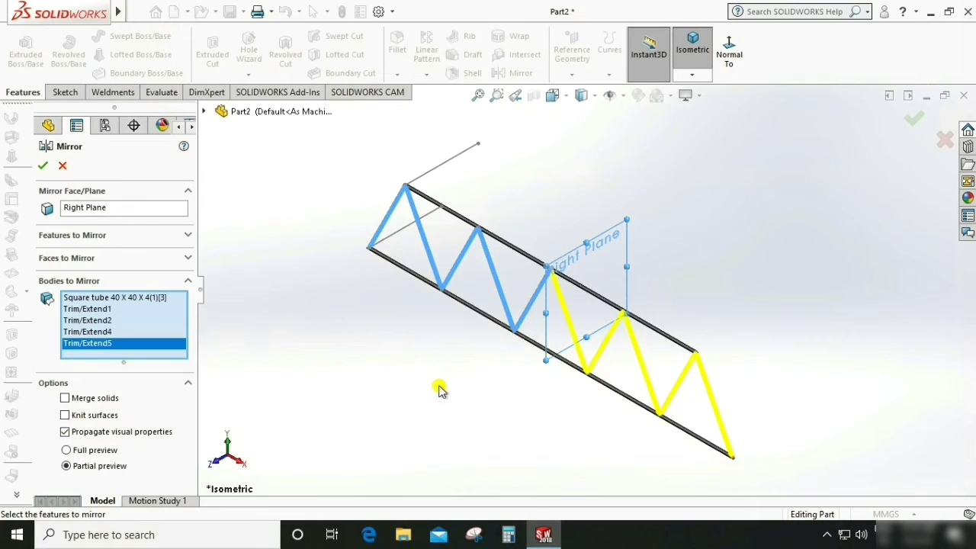
pyautogui.click(42, 166)
# Inspect the mirrored half of the truss, including the upper chord's joint with the mirrored end member.
pyautogui.moveTo(490, 396); pyautogui.dragTo(529, 341, button='middle')
pyautogui.scroll(-2, 577, 290)
pyautogui.scroll(-4, 784, 490)
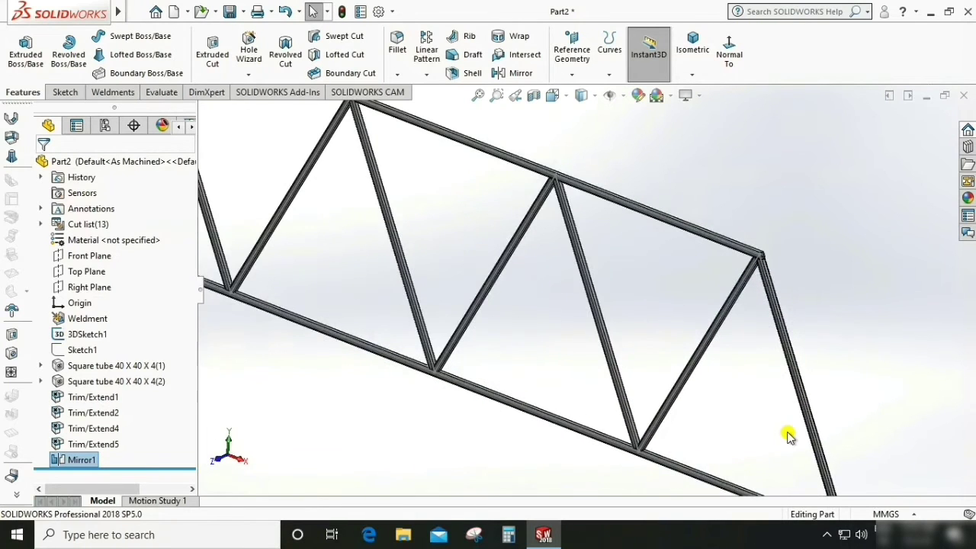
pyautogui.scroll(-2, 755, 265)
pyautogui.scroll(-2, 736, 268)
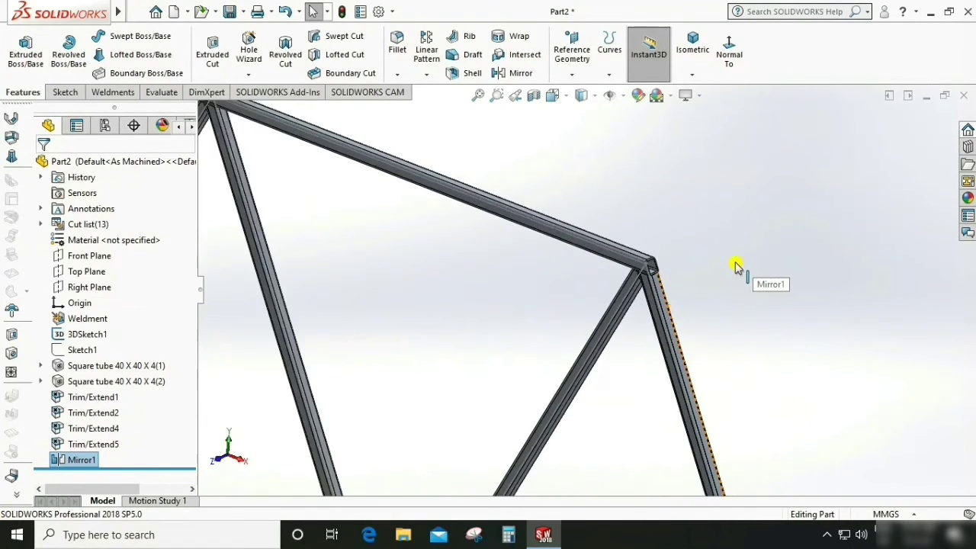
pyautogui.scroll(3, 736, 265)
pyautogui.scroll(-3, 320, 241)
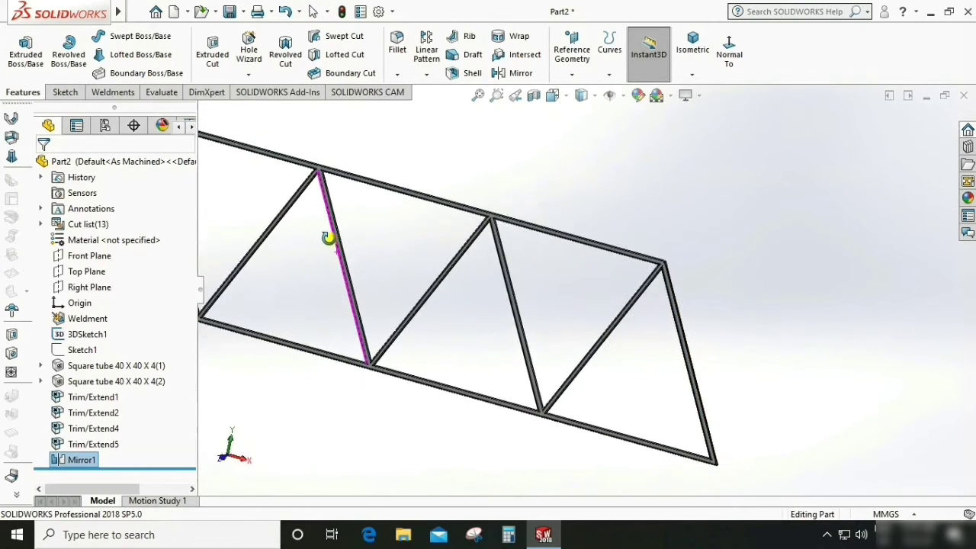
# Examine the central upper chord joint between the fourth diagonal and its mirrored copy, viewed normal to the truss face.
pyautogui.scroll(-6, 348, 214)
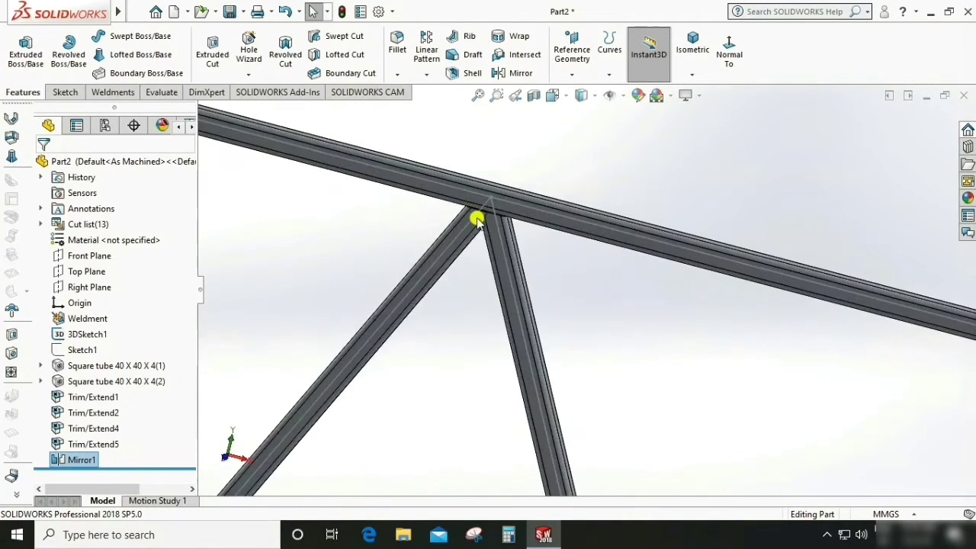
pyautogui.scroll(-3, 538, 242)
pyautogui.click(469, 219)
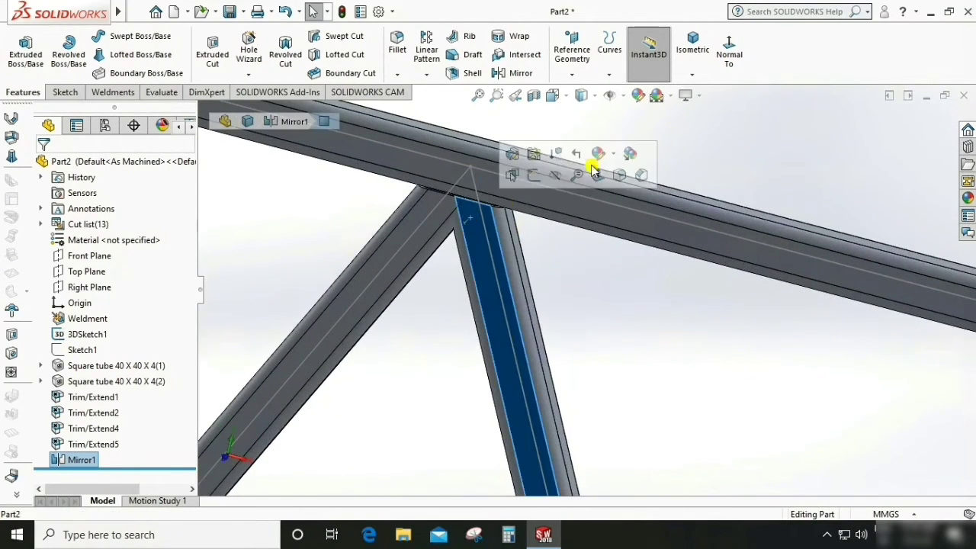
pyautogui.click(729, 55)
pyautogui.scroll(-5, 609, 259)
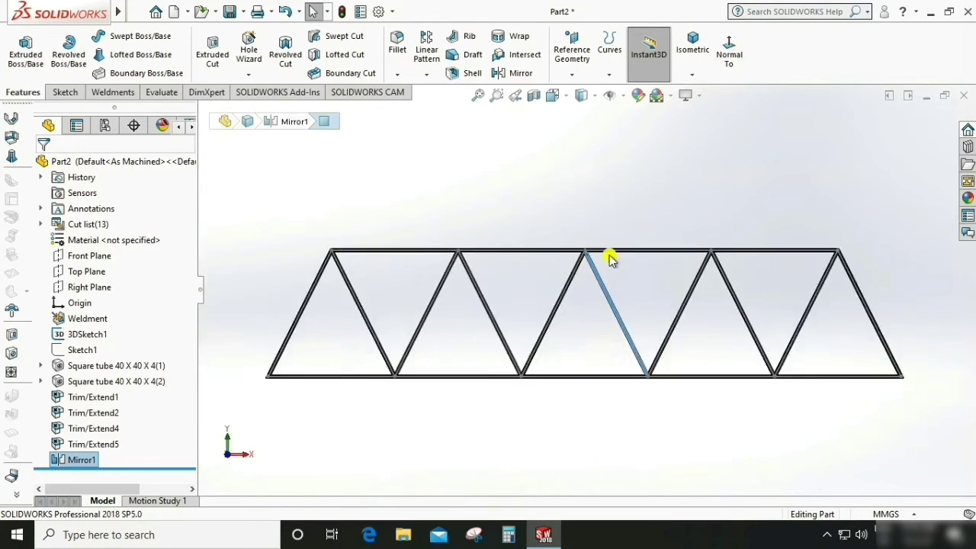
pyautogui.scroll(-2, 610, 282)
pyautogui.scroll(-2, 507, 180)
pyautogui.scroll(-2, 394, 174)
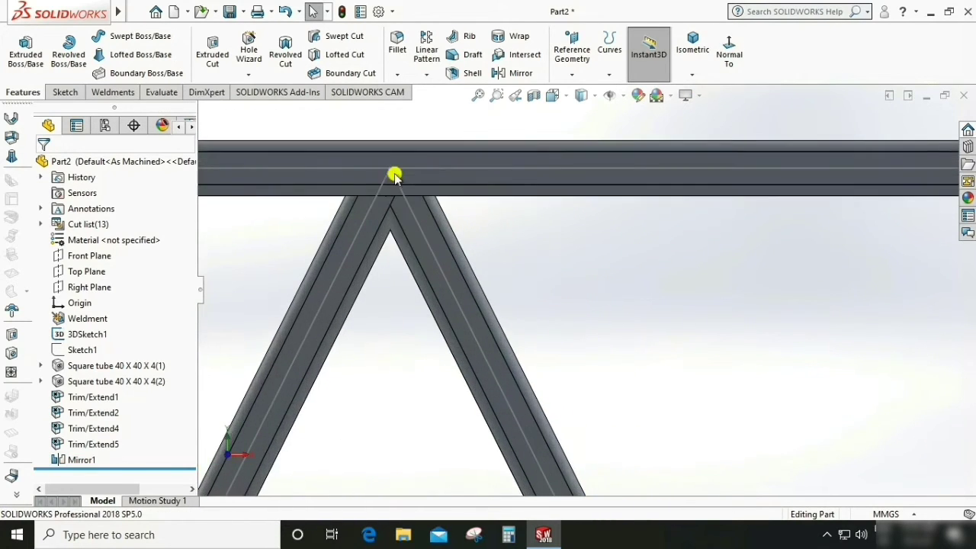
pyautogui.scroll(-2, 429, 217)
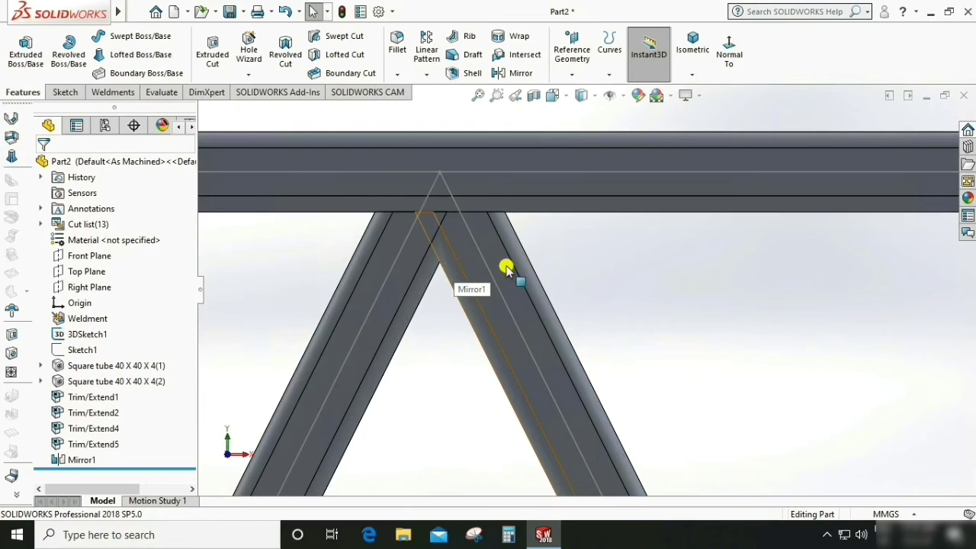
pyautogui.scroll(2, 383, 196)
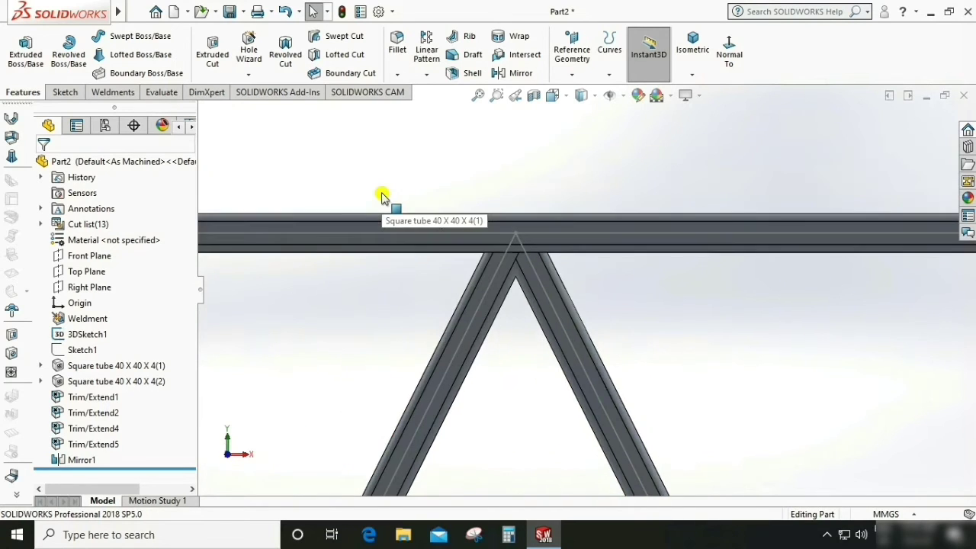
pyautogui.scroll(1, 384, 196)
pyautogui.scroll(-1, 675, 289)
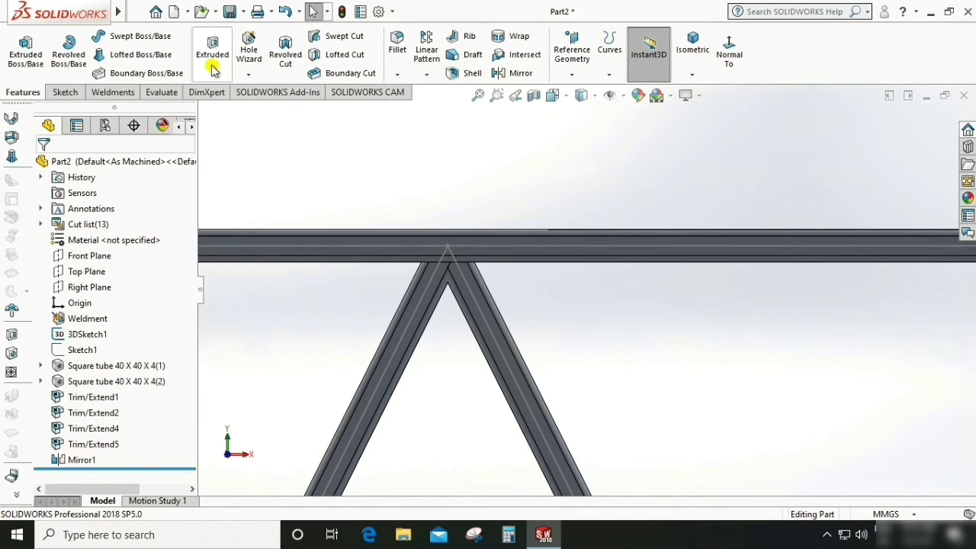
# Trim the mirrored central diagonal with Trim/Extend, using the original fourth diagonal body as the trimming boundary.
pyautogui.click(109, 91)
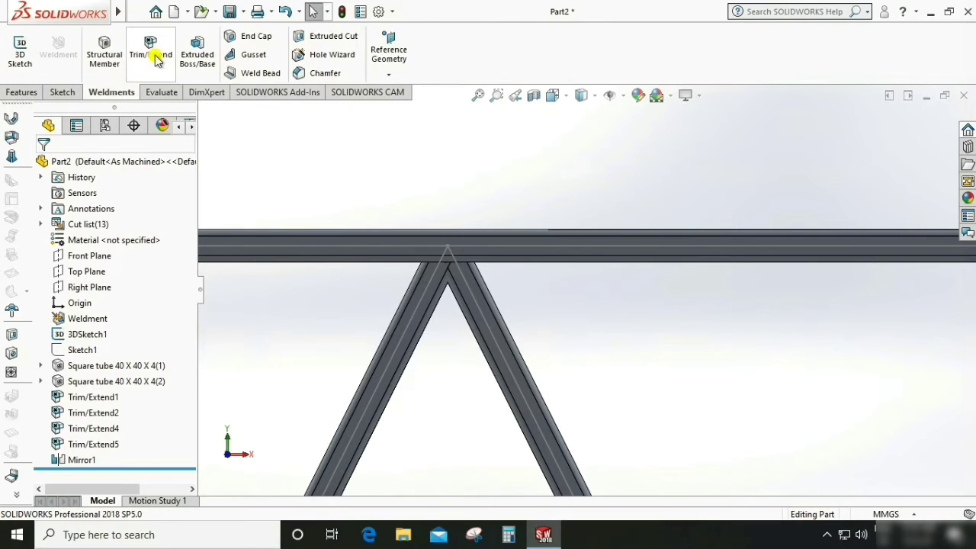
pyautogui.click(151, 52)
pyautogui.scroll(1, 673, 315)
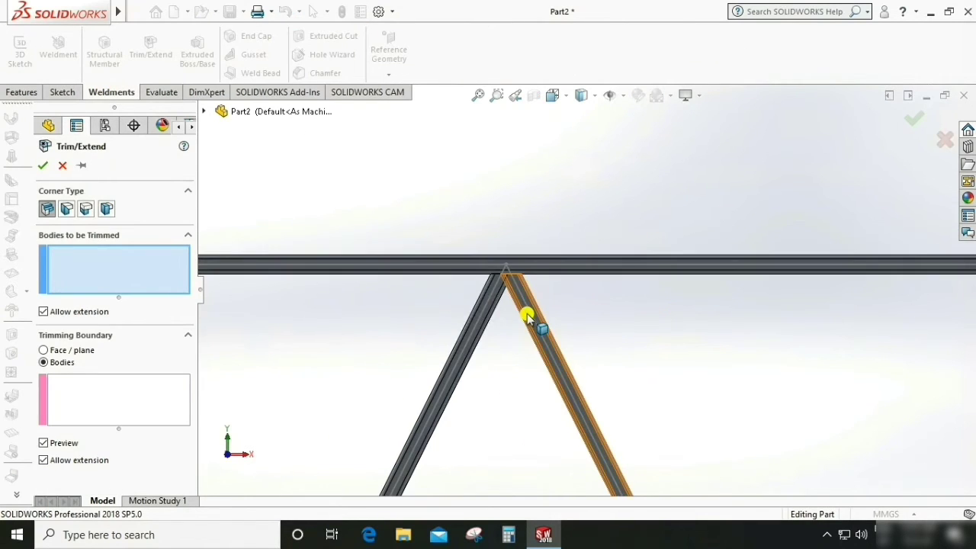
pyautogui.click(513, 321)
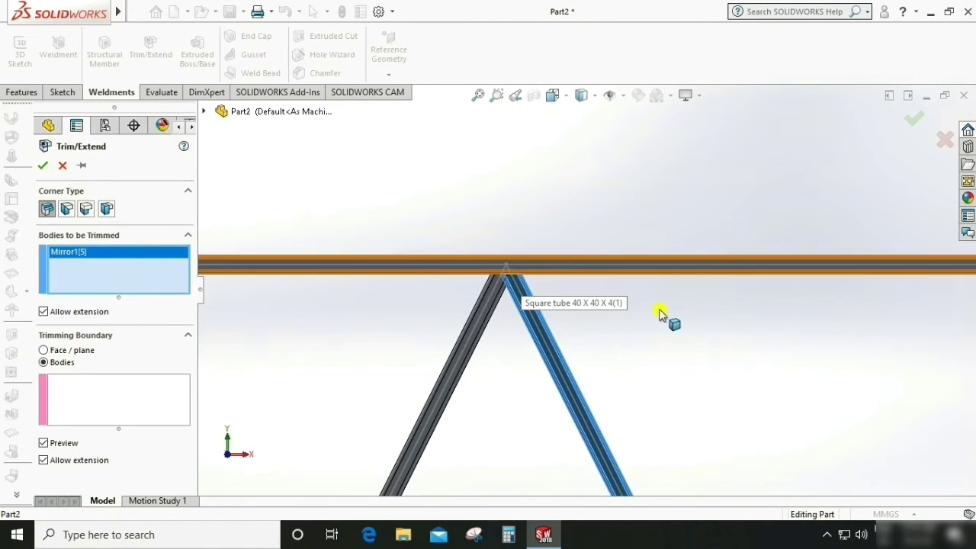
pyautogui.click(171, 392)
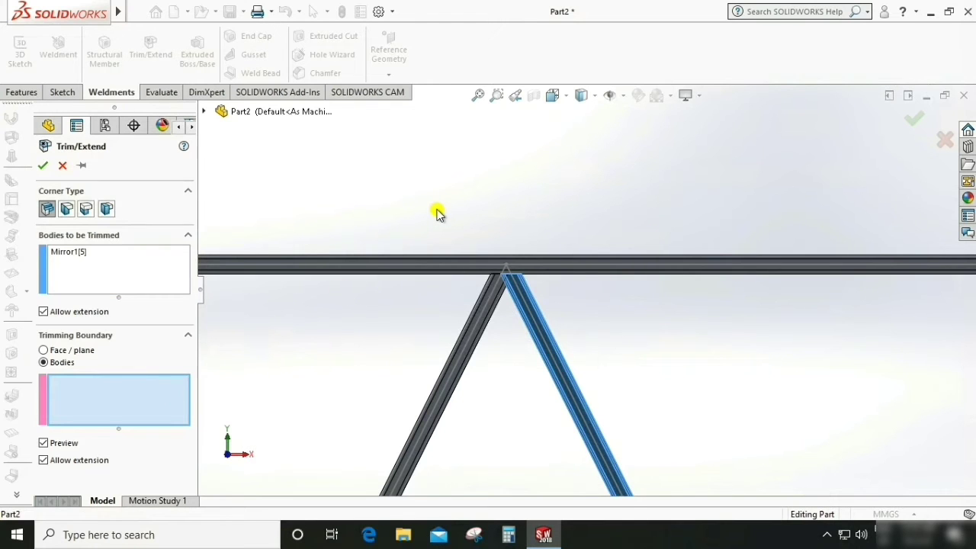
pyautogui.scroll(5, 438, 214)
pyautogui.scroll(-4, 671, 403)
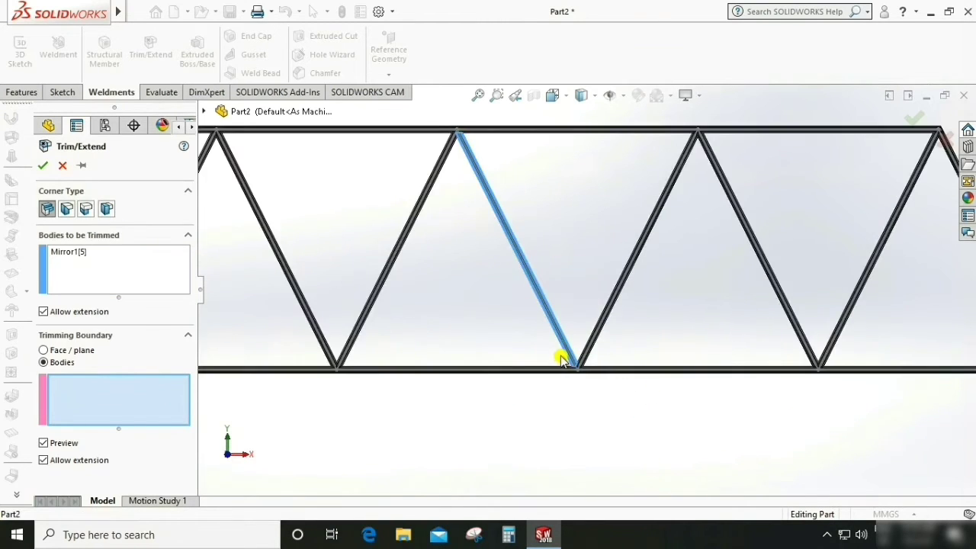
pyautogui.scroll(-2, 560, 359)
pyautogui.scroll(2, 664, 446)
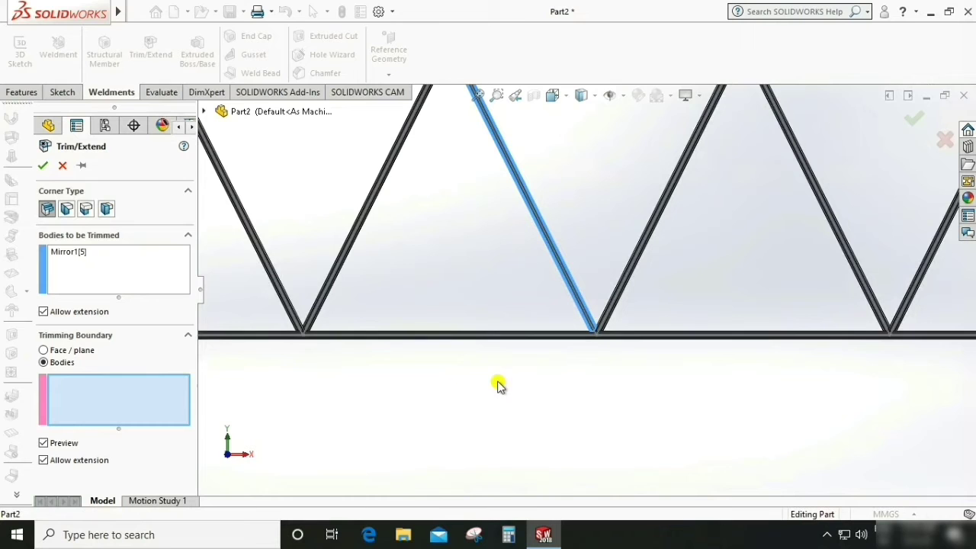
pyautogui.click(337, 274)
pyautogui.scroll(2, 428, 412)
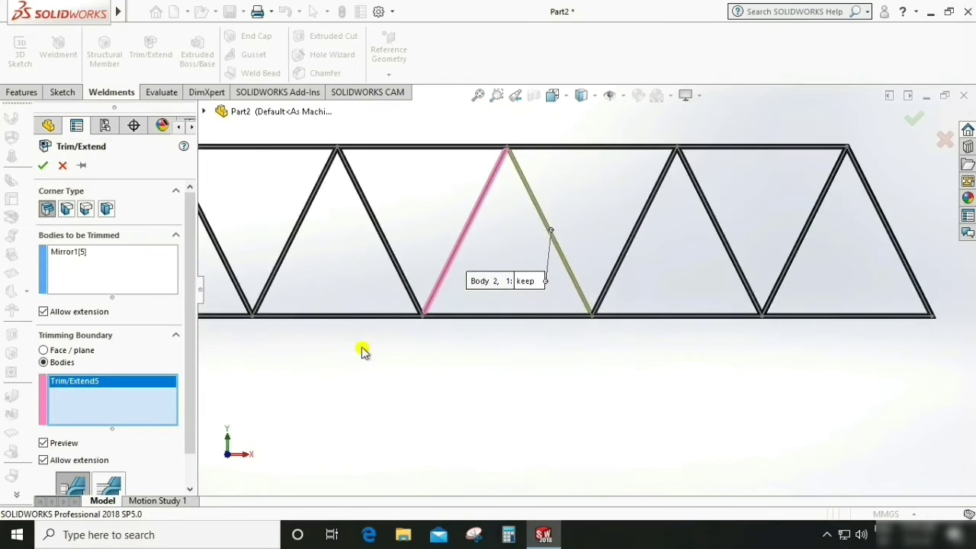
pyautogui.click(43, 166)
# Edit the mirrored central diagonal's trim to add the upper chord body as a second trimming boundary.
pyautogui.scroll(-3, 526, 156)
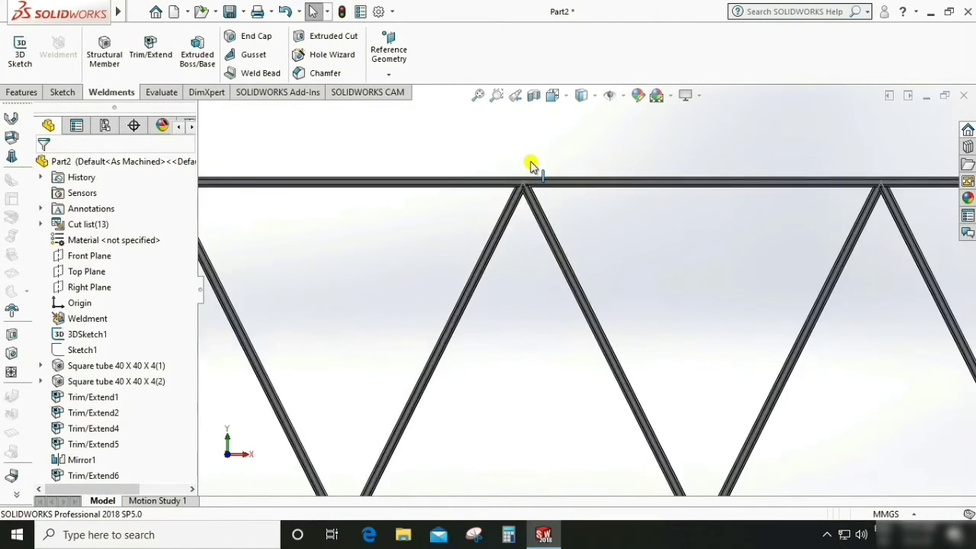
pyautogui.scroll(-3, 557, 211)
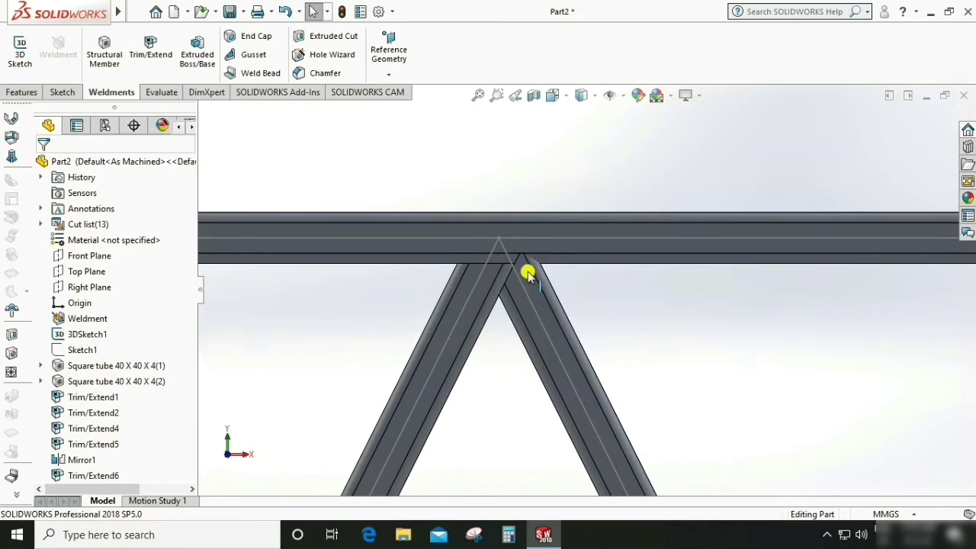
pyautogui.moveTo(534, 262)
pyautogui.mouseDown(button='middle')
pyautogui.moveTo(555, 261)
pyautogui.moveTo(538, 272)
pyautogui.mouseUp(button='middle')
pyautogui.scroll(-3, 538, 273)
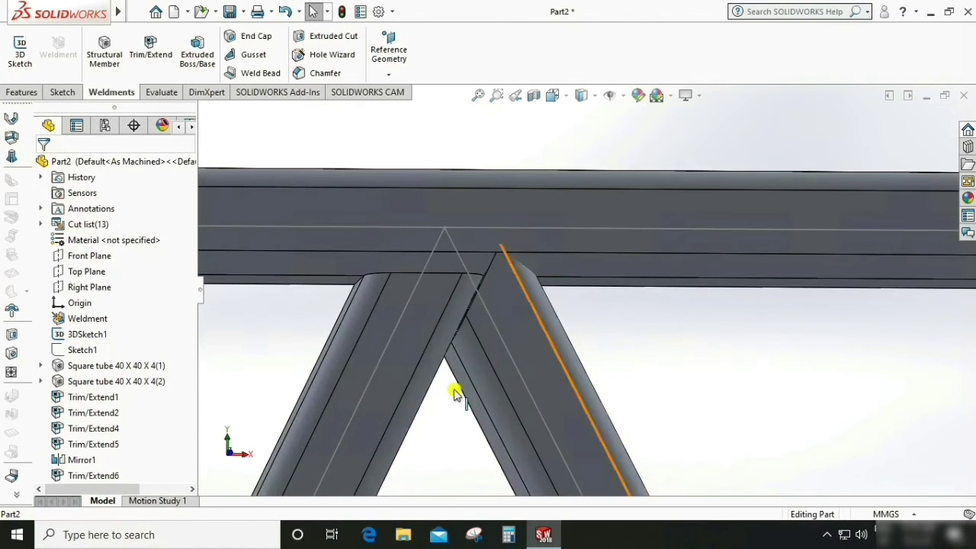
pyautogui.click(79, 476)
pyautogui.click(66, 428)
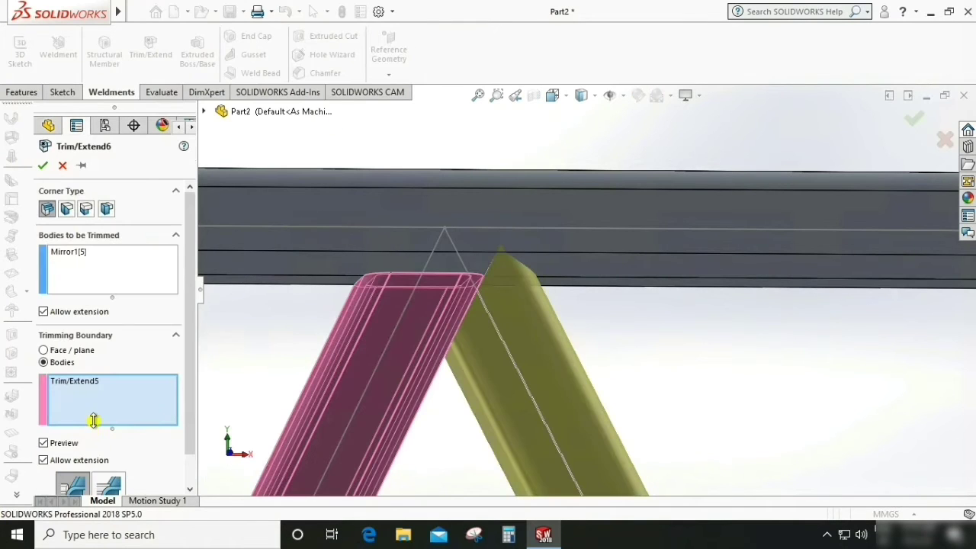
pyautogui.click(538, 233)
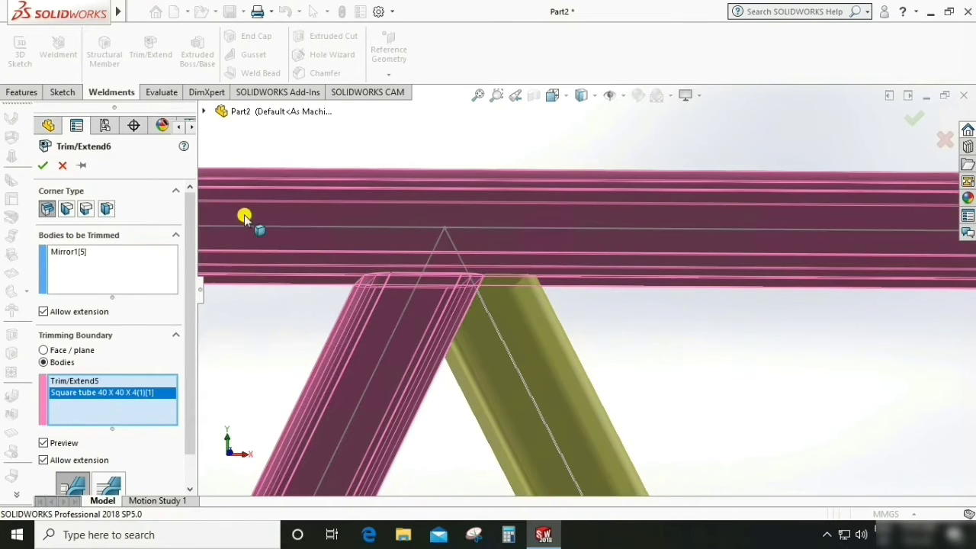
pyautogui.press('Return')
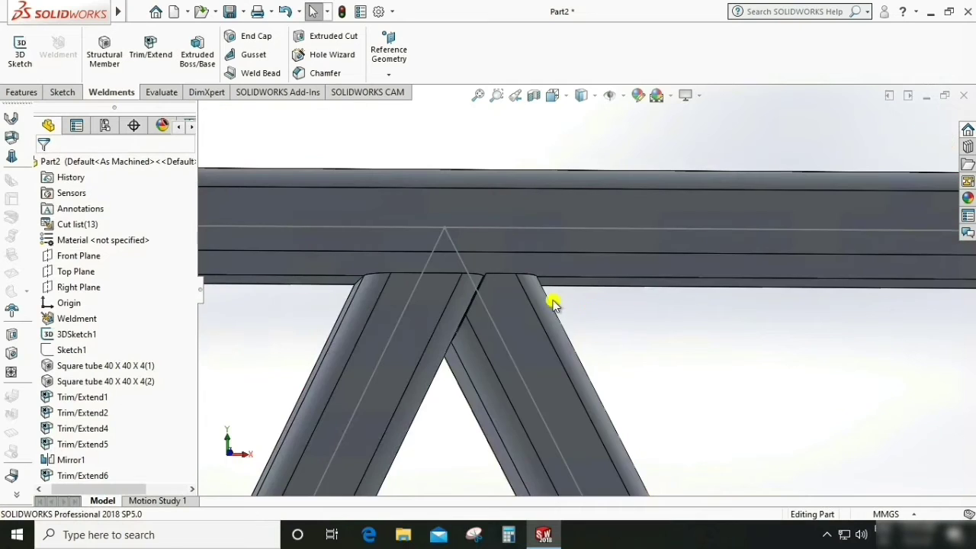
# Check the trimmed central joint from an angle and return the truss to the isometric view.
pyautogui.moveTo(551, 300); pyautogui.dragTo(516, 345, button='middle')
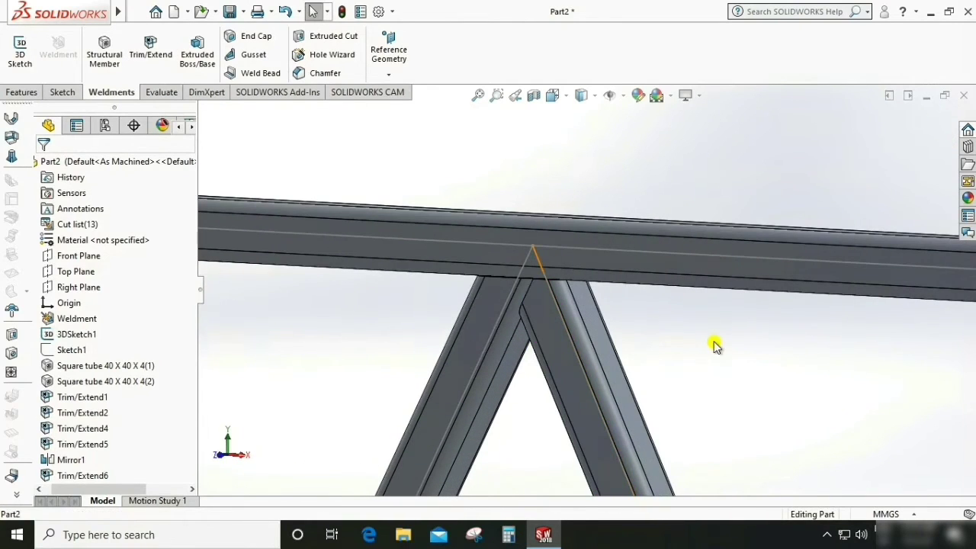
pyautogui.click(38, 92)
pyautogui.click(690, 45)
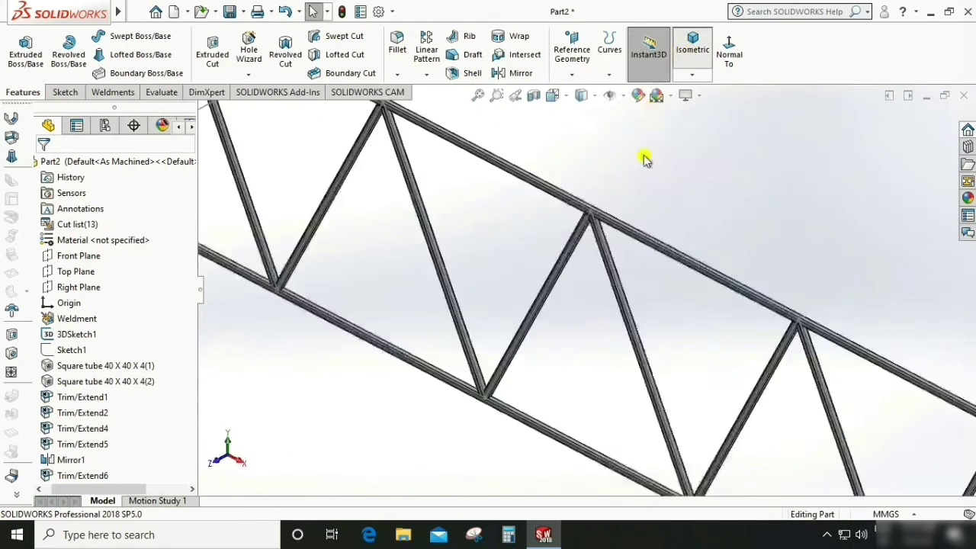
pyautogui.scroll(-3, 602, 324)
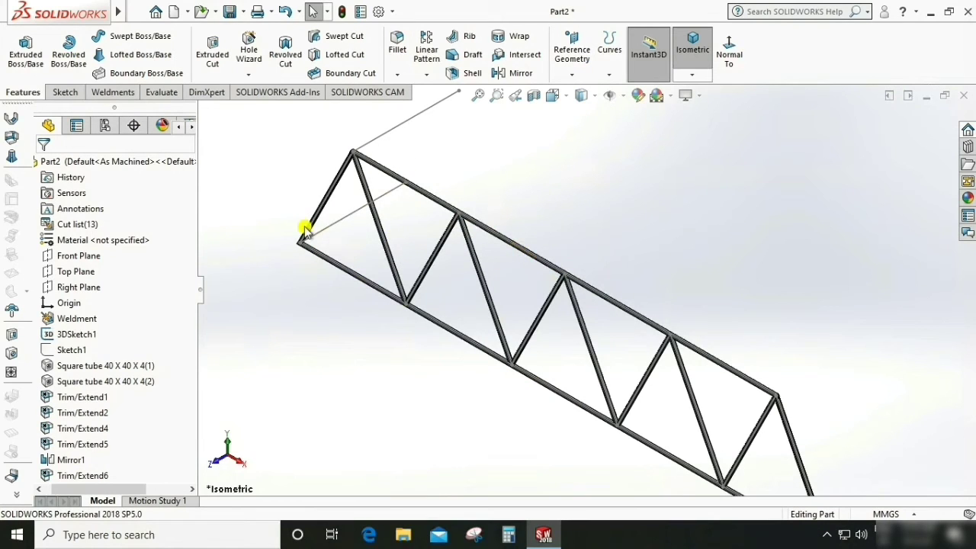
# Start a linear pattern using the tube profile edge at the lower chord's end as Direction 1, with 1500 mm spacing.
pyautogui.click(426, 74)
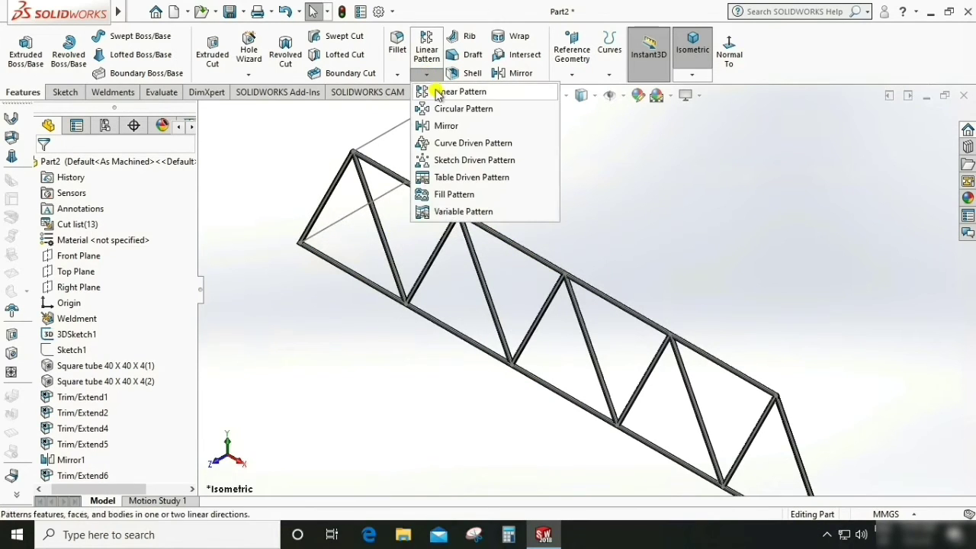
pyautogui.click(436, 93)
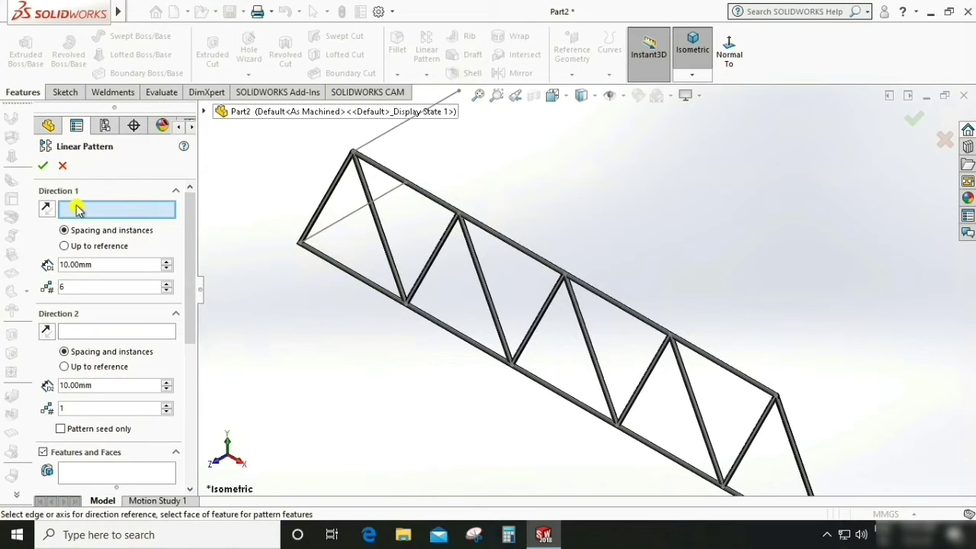
pyautogui.moveTo(342, 266); pyautogui.dragTo(231, 169, button='middle')
pyautogui.scroll(-3, 231, 169)
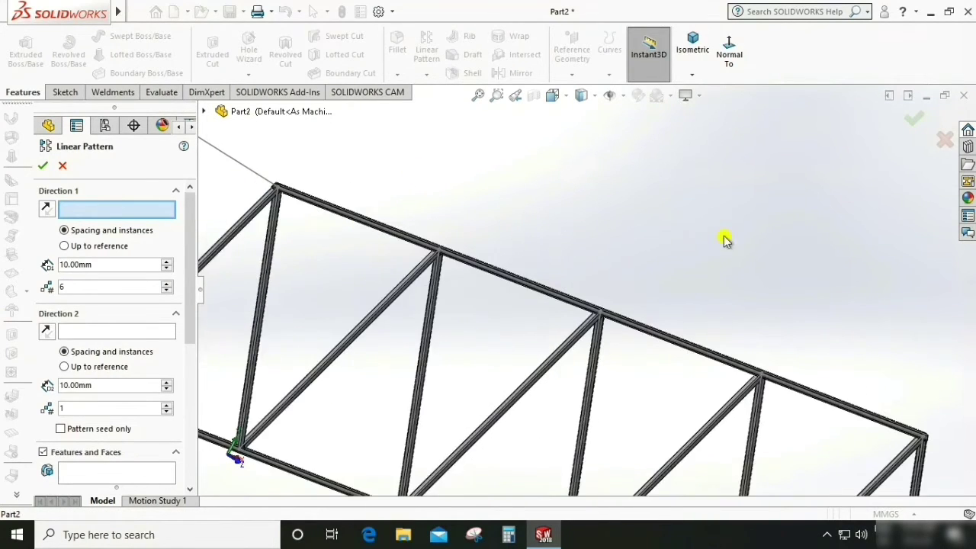
pyautogui.scroll(3, 748, 242)
pyautogui.scroll(-10, 302, 356)
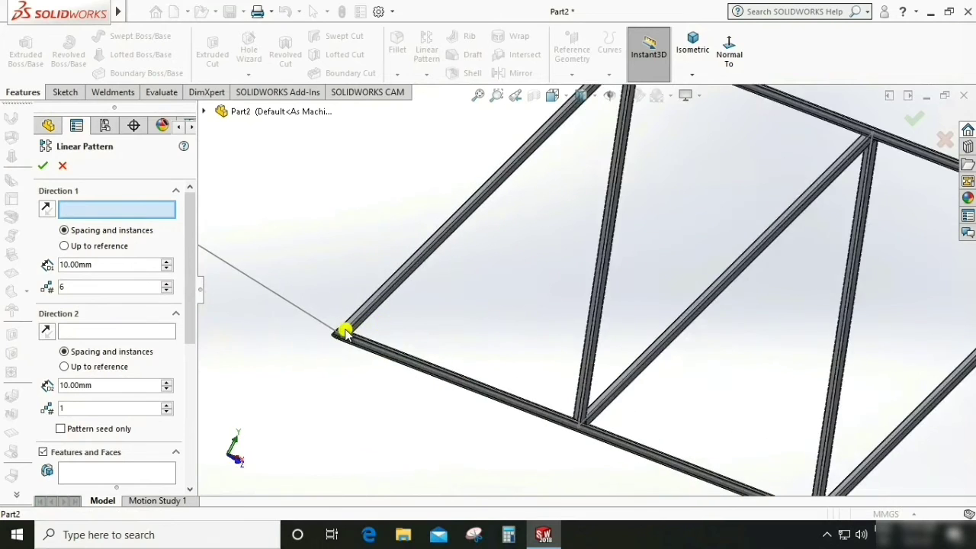
pyautogui.scroll(-1, 457, 315)
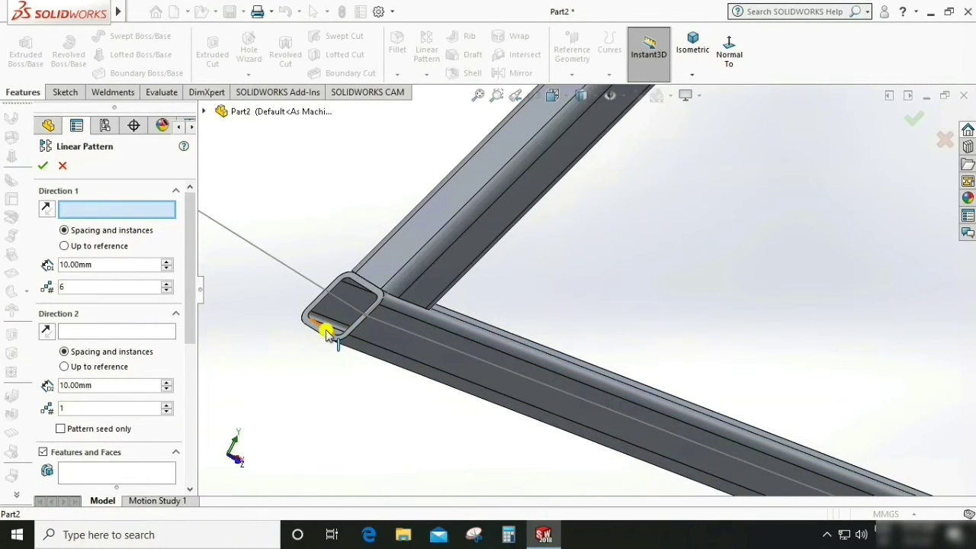
pyautogui.click(306, 330)
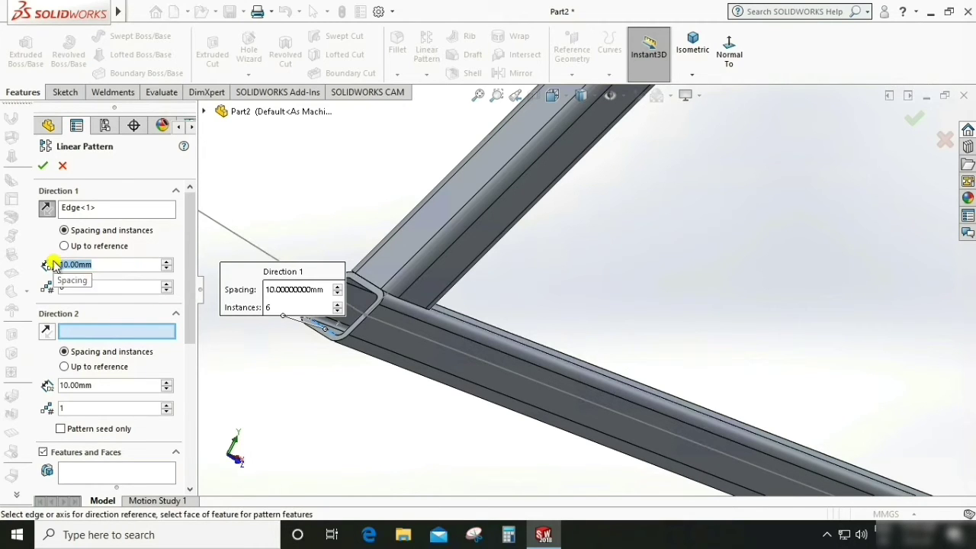
pyautogui.write('1500')
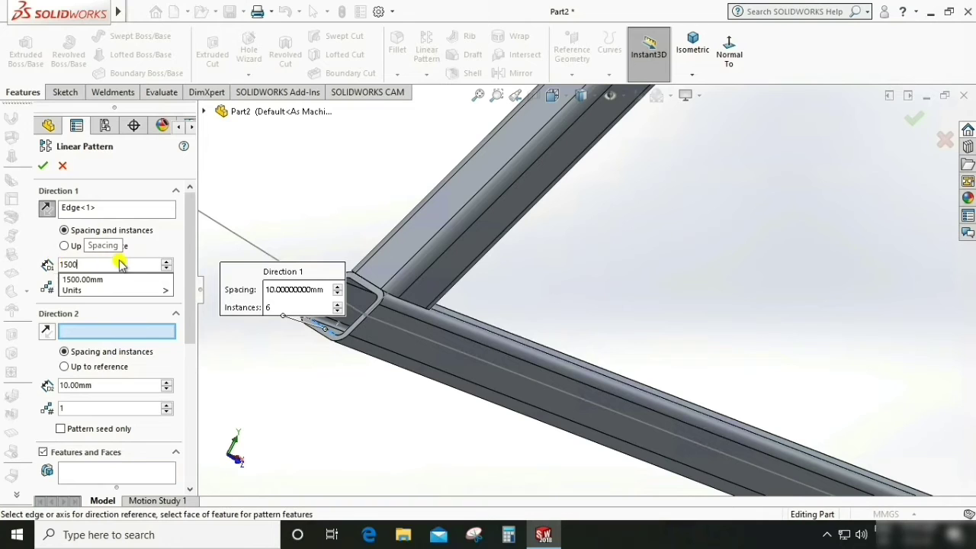
pyautogui.press('Return')
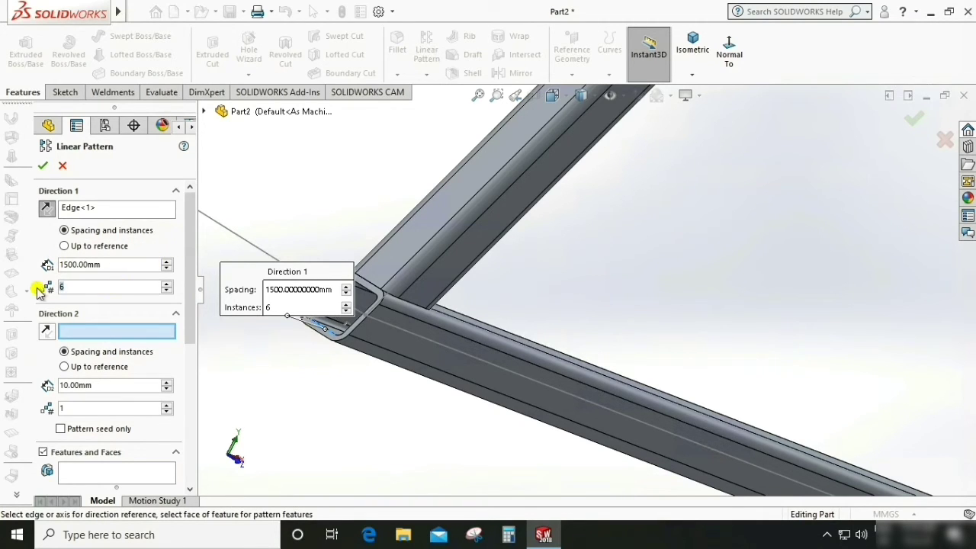
# Set the linear pattern to copy bodies and select the near end member, the upper chord and the first two diagonals.
pyautogui.moveTo(318, 154); pyautogui.dragTo(328, 177, button='middle')
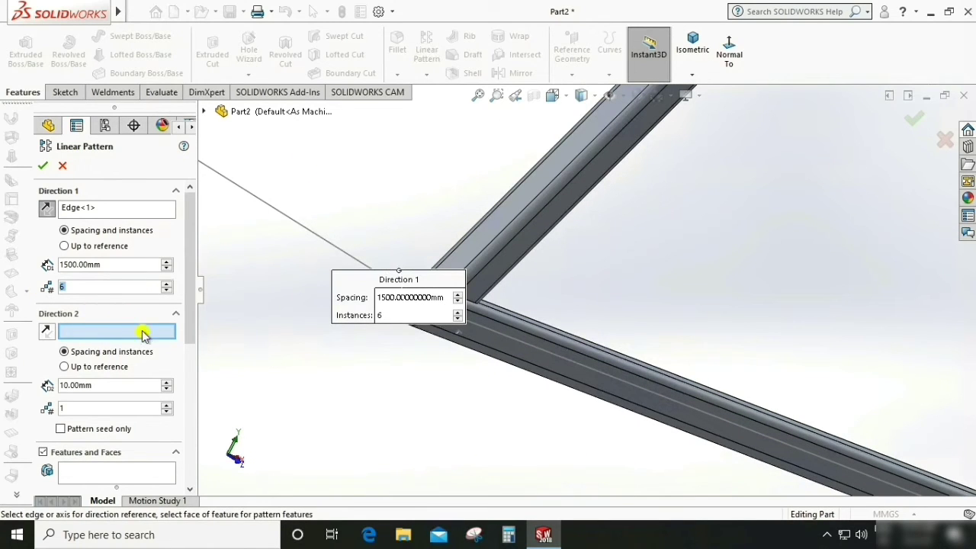
pyautogui.moveTo(191, 338); pyautogui.dragTo(186, 436)
pyautogui.click(43, 346)
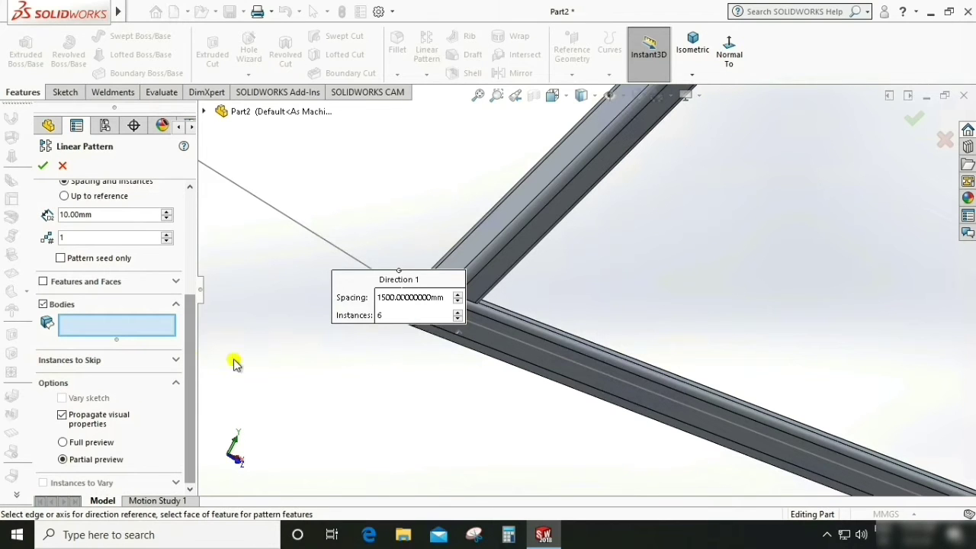
pyautogui.scroll(8, 289, 359)
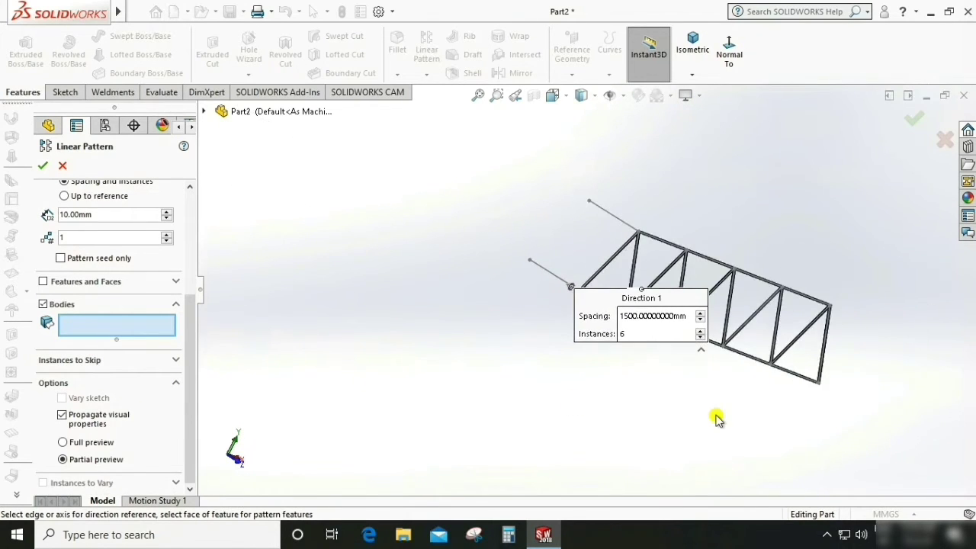
pyautogui.moveTo(716, 417); pyautogui.dragTo(663, 392, button='middle')
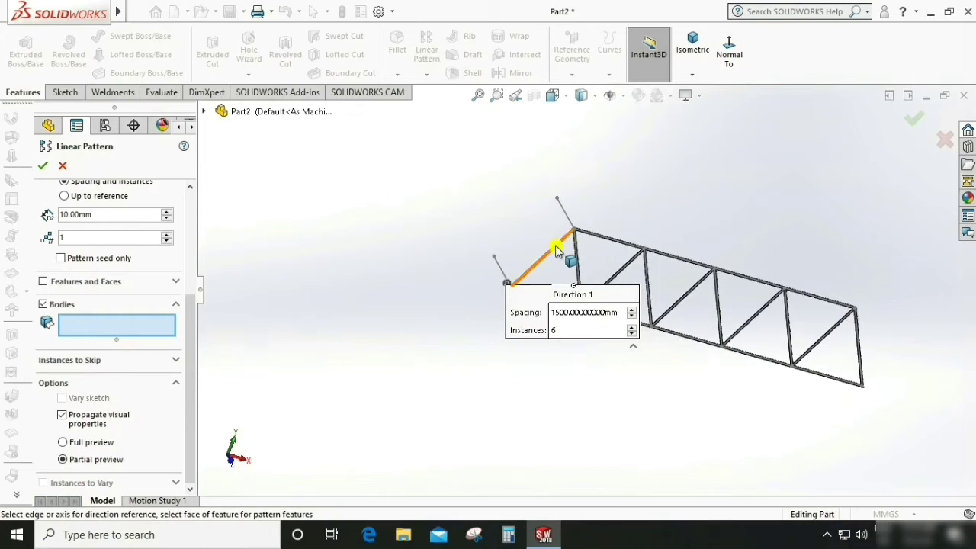
pyautogui.click(559, 244)
pyautogui.click(600, 241)
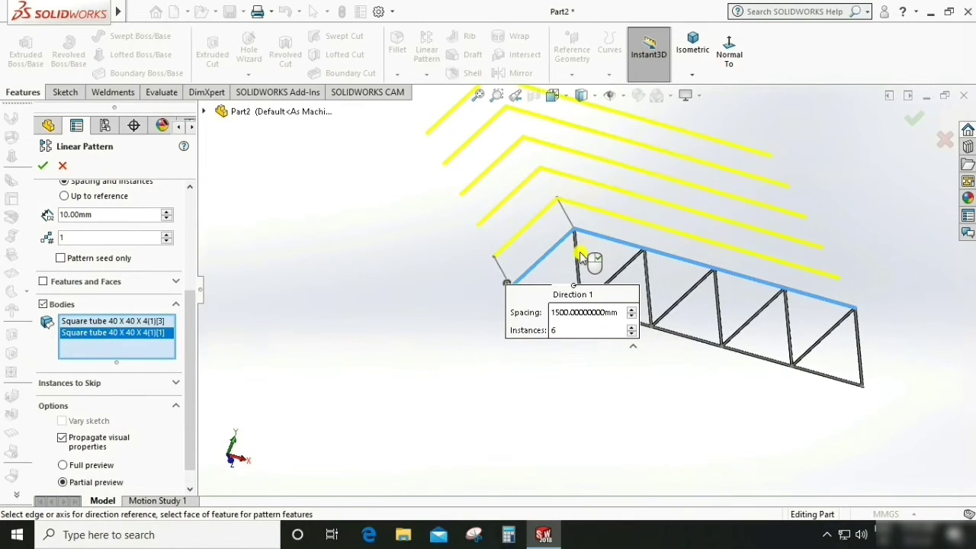
pyautogui.click(635, 264)
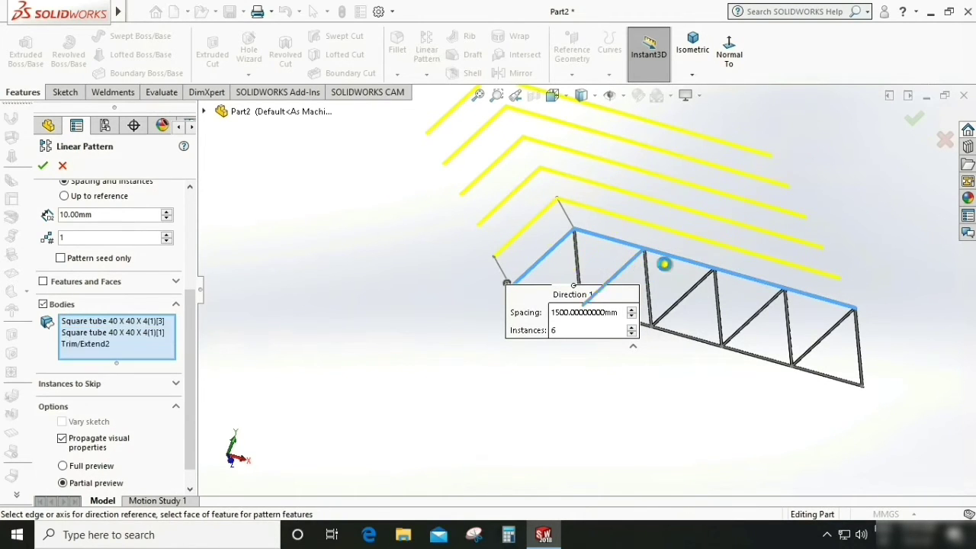
pyautogui.moveTo(664, 264); pyautogui.dragTo(723, 317, button='middle')
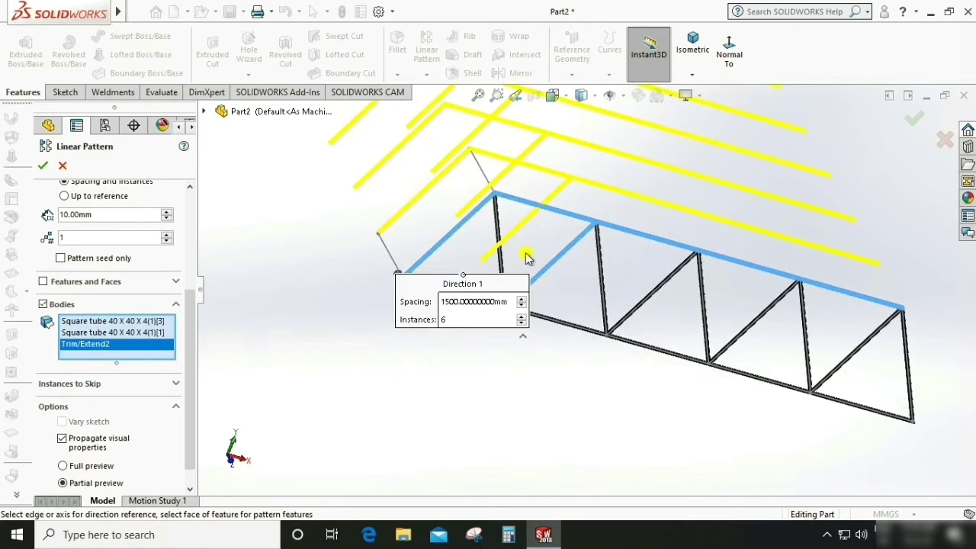
pyautogui.click(500, 263)
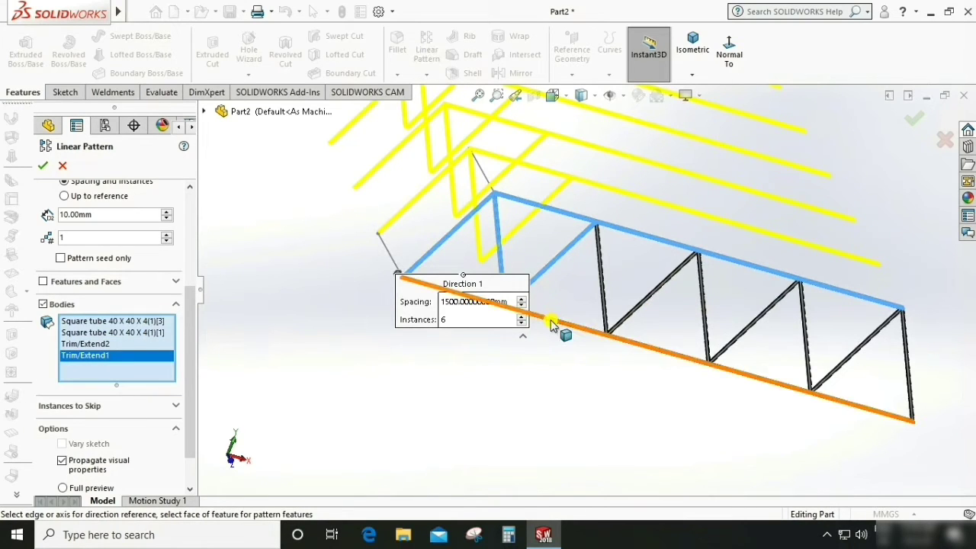
# Add the lower chord, the remaining web diagonals and the far end member to the bodies being patterned.
pyautogui.click(551, 324)
pyautogui.click(602, 293)
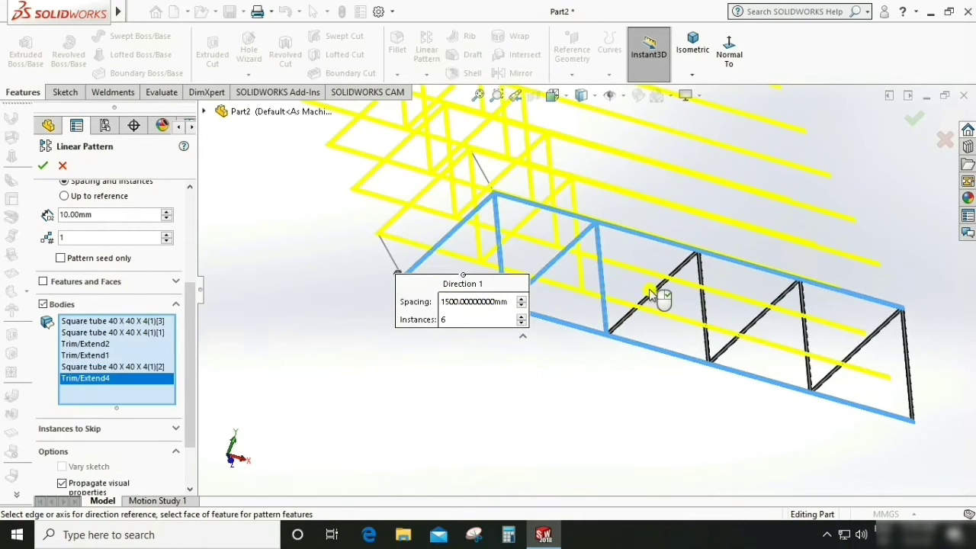
pyautogui.click(654, 289)
pyautogui.click(706, 311)
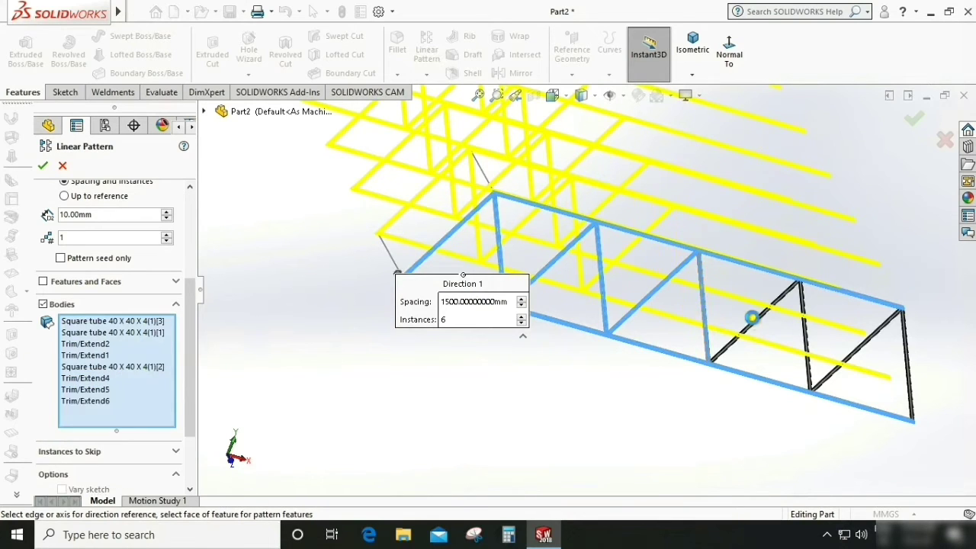
pyautogui.click(760, 324)
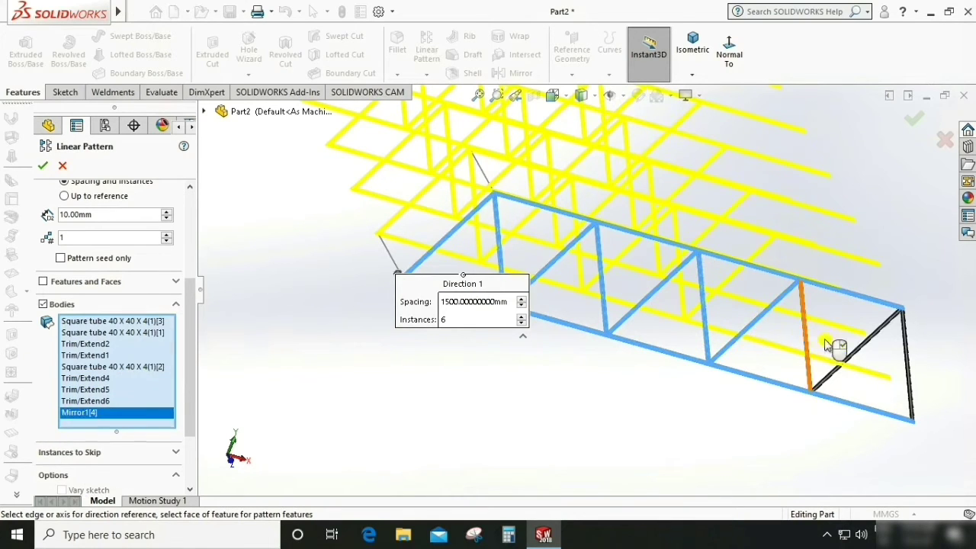
pyautogui.click(812, 340)
pyautogui.click(875, 333)
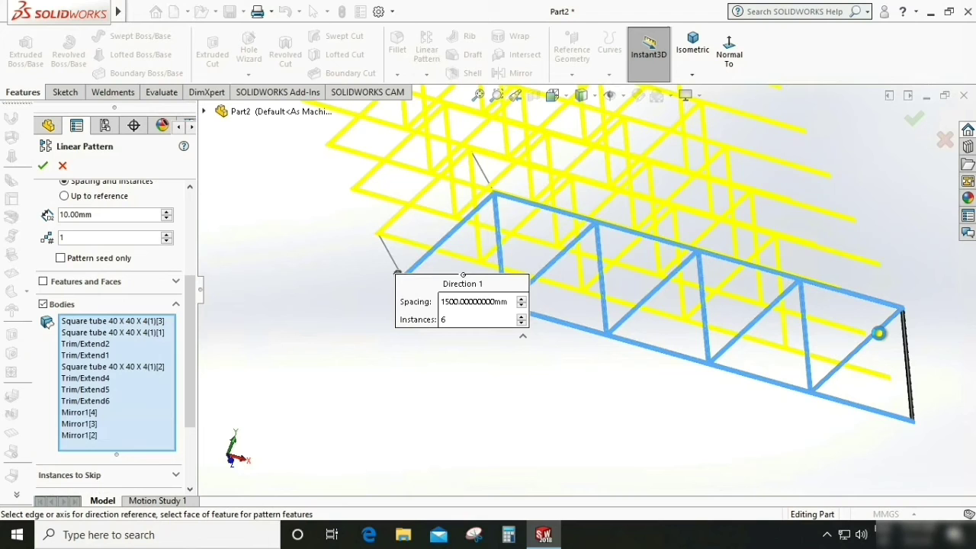
pyautogui.click(908, 340)
# Set the truss pattern to 2 instances in Direction 1 and create it.
pyautogui.moveTo(573, 397); pyautogui.dragTo(619, 289, button='middle')
pyautogui.scroll(5, 106, 233)
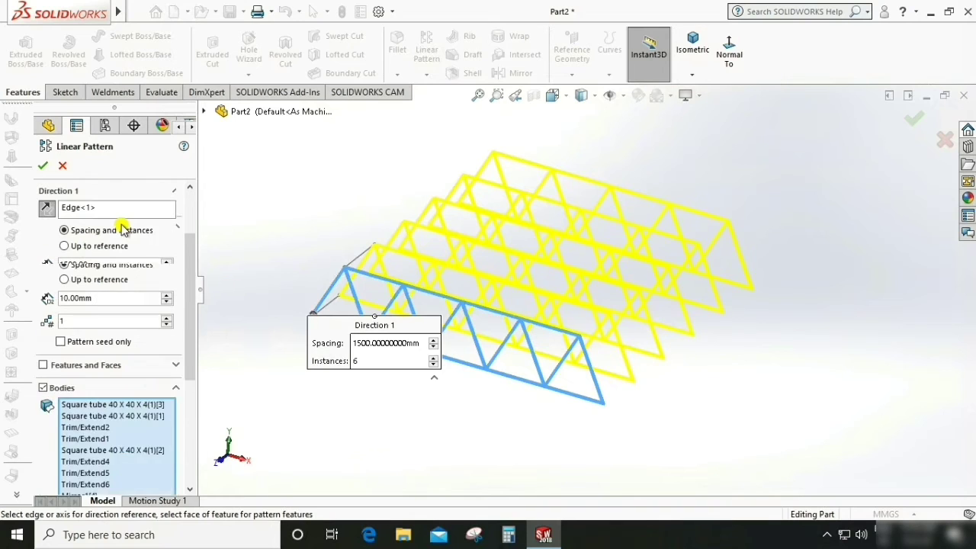
pyautogui.doubleClick(73, 284)
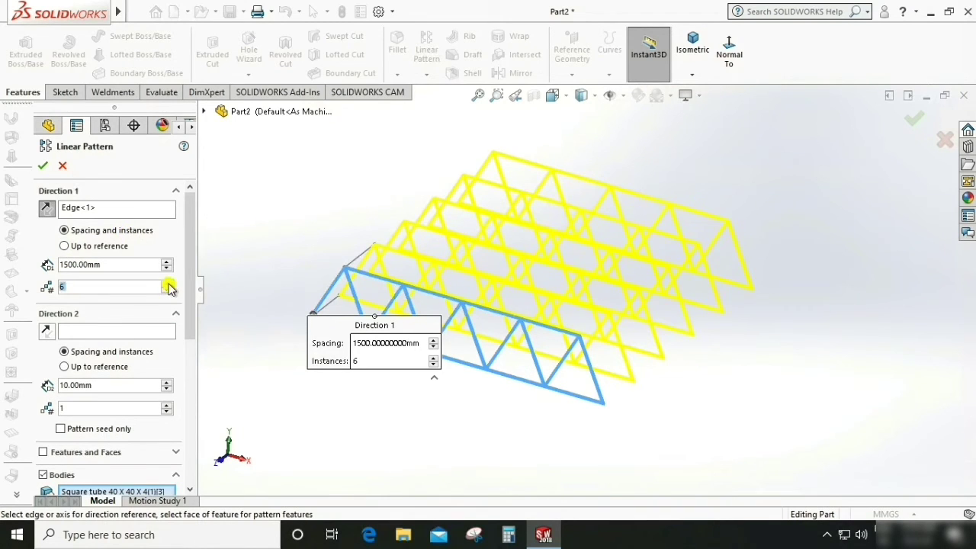
pyautogui.click(168, 290)
pyautogui.click(168, 291)
pyautogui.click(168, 291)
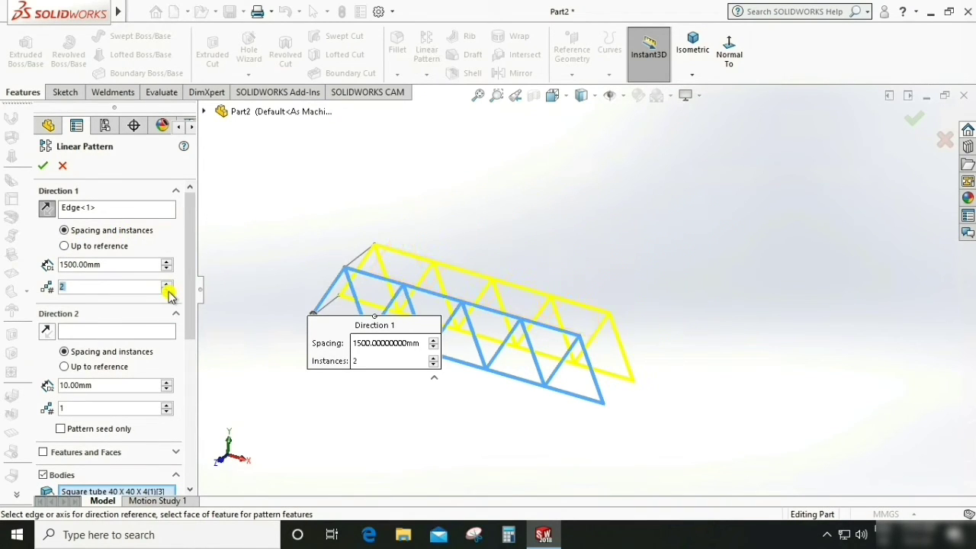
pyautogui.click(168, 290)
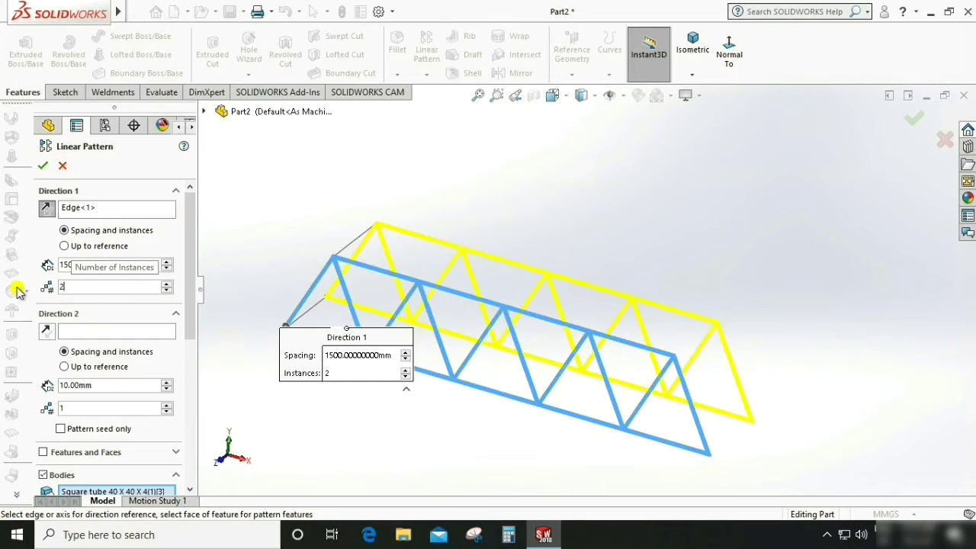
pyautogui.click(46, 164)
# Add iso square tube 40 x 40 x 4 structural members along the upper and lower cross lines connecting the two trusses at one end.
pyautogui.moveTo(501, 225); pyautogui.dragTo(499, 318, button='middle')
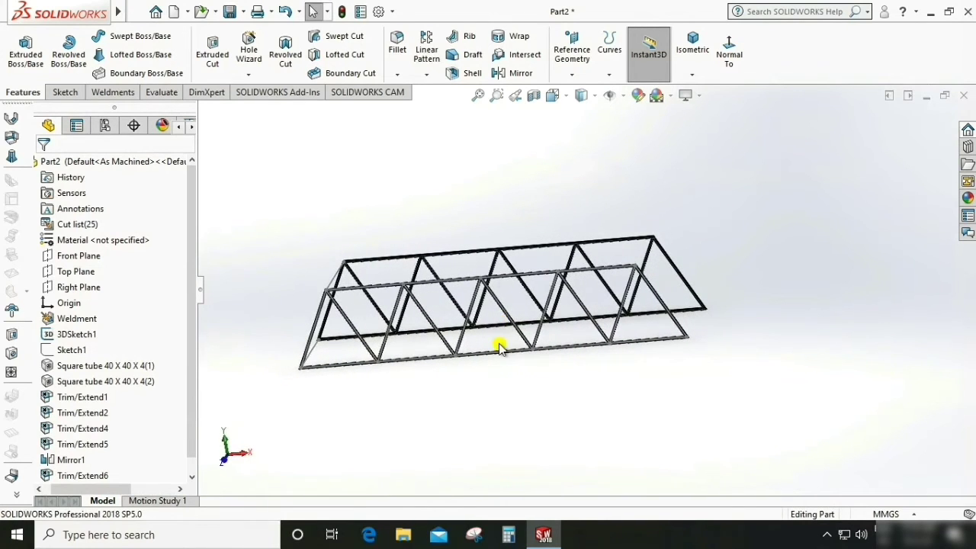
pyautogui.moveTo(762, 296); pyautogui.dragTo(705, 301, button='middle')
pyautogui.scroll(2, 686, 268)
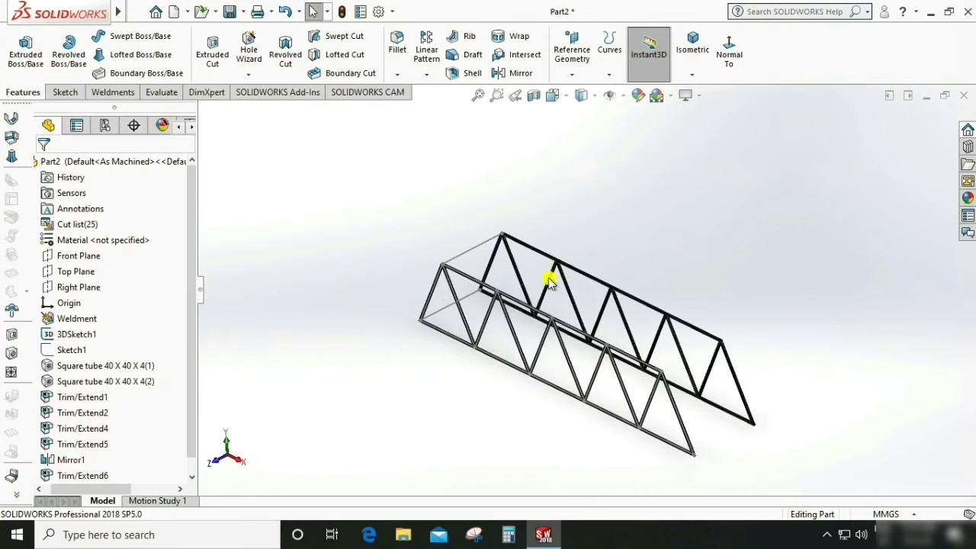
pyautogui.scroll(-3, 548, 280)
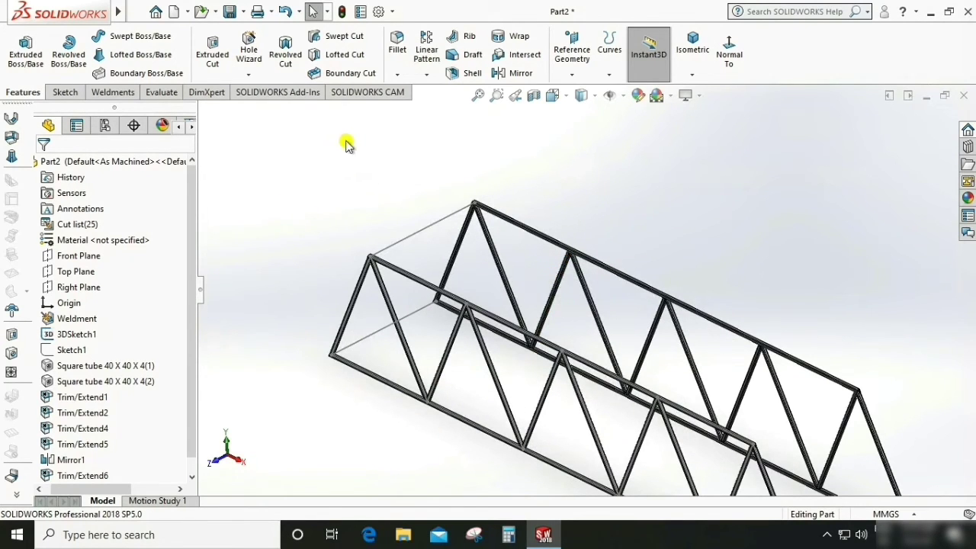
pyautogui.click(134, 95)
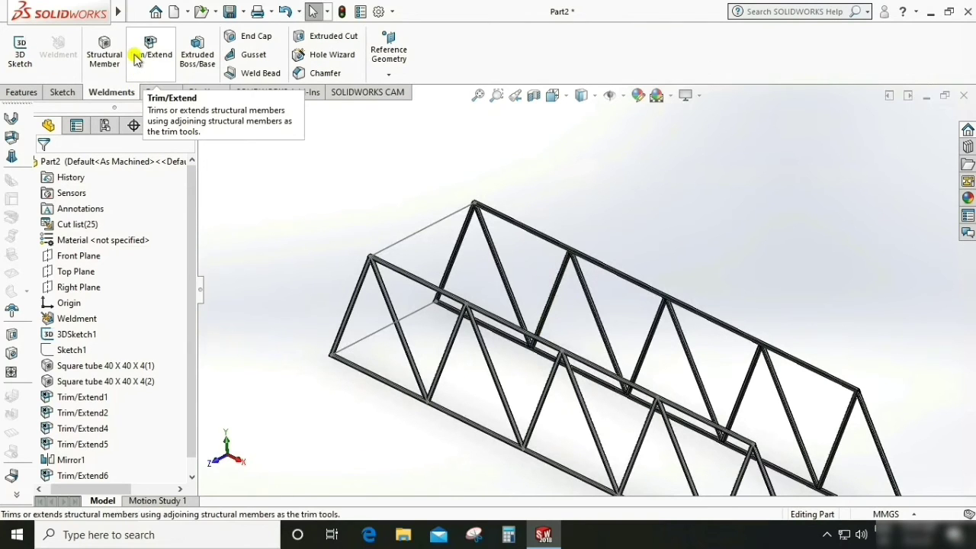
pyautogui.click(105, 47)
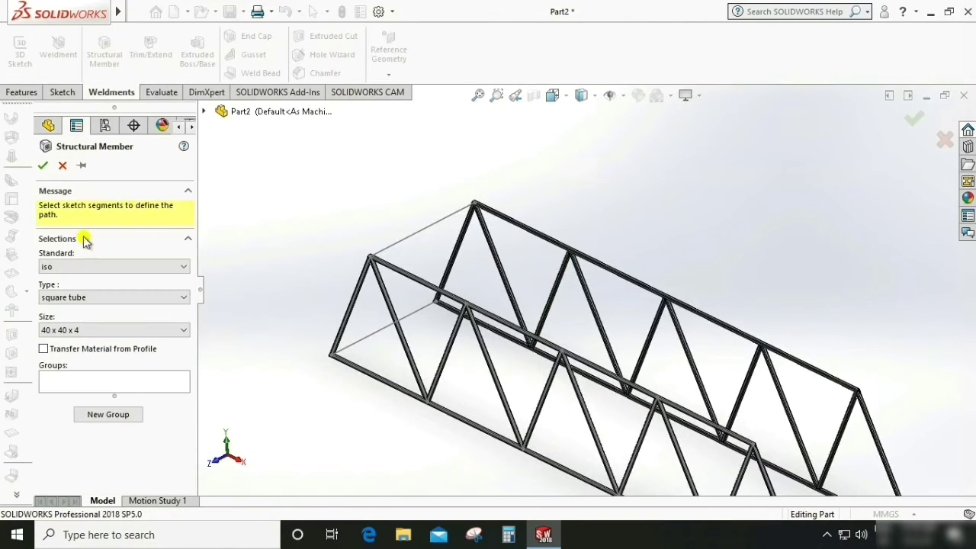
pyautogui.click(428, 231)
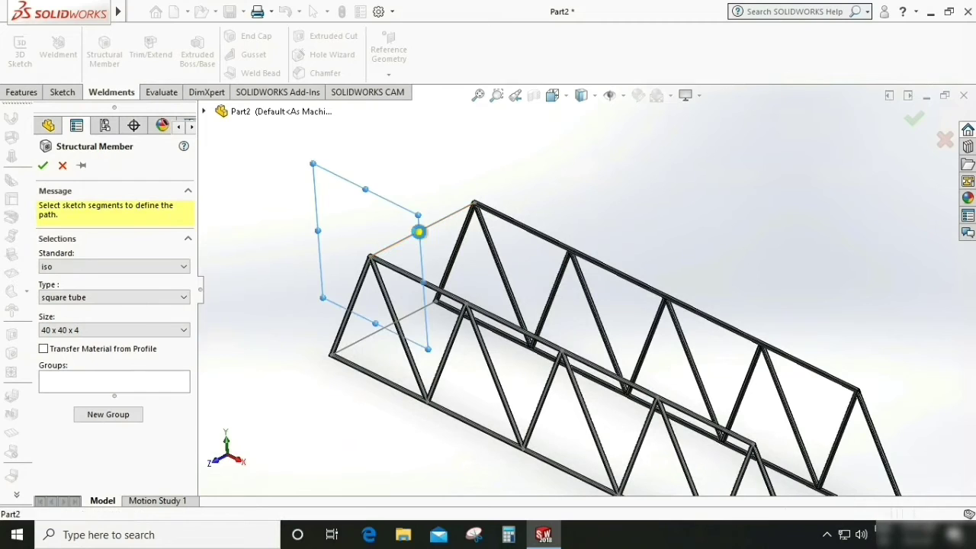
pyautogui.click(369, 341)
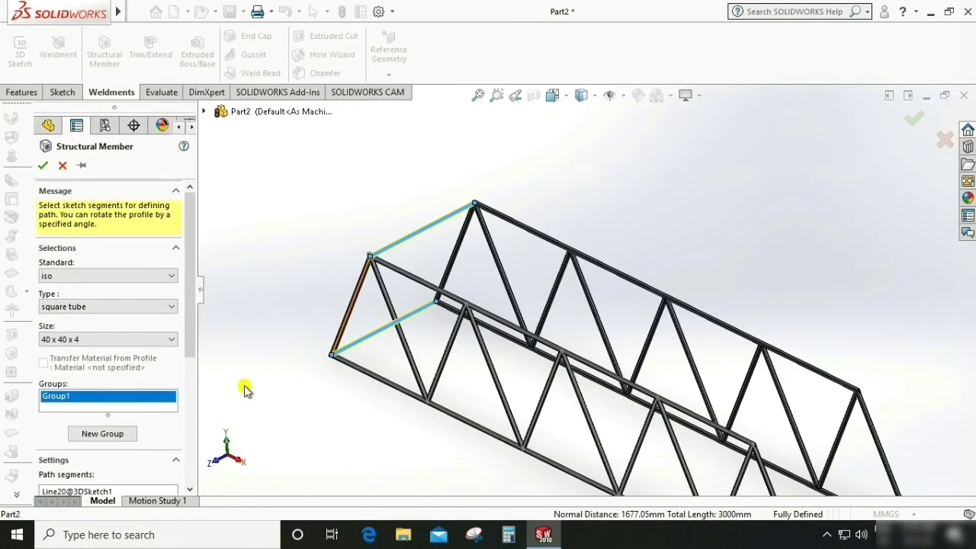
pyautogui.click(44, 167)
# Examine how the lower cross member meets the chord and end member at both lower corners.
pyautogui.moveTo(420, 287); pyautogui.dragTo(514, 346, button='middle')
pyautogui.scroll(-6, 376, 333)
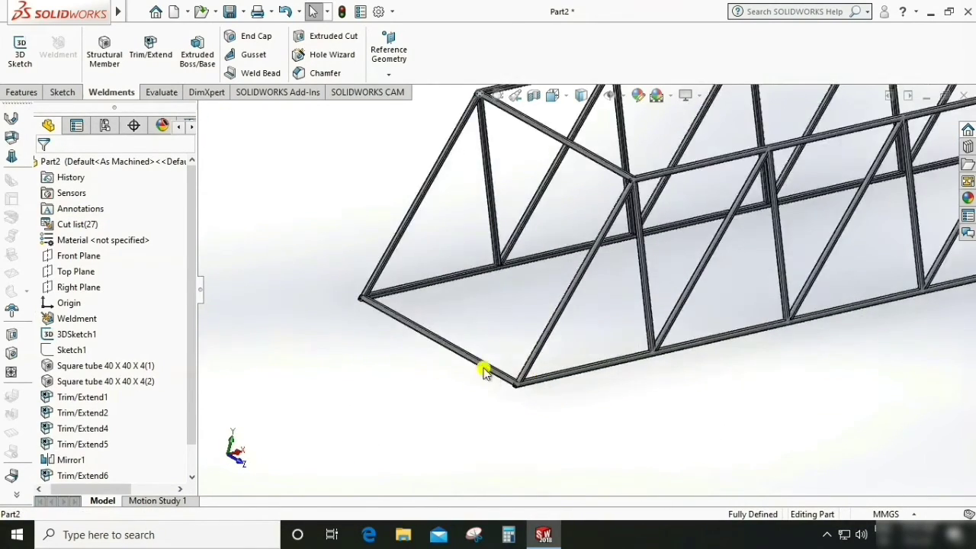
pyautogui.scroll(-6, 366, 295)
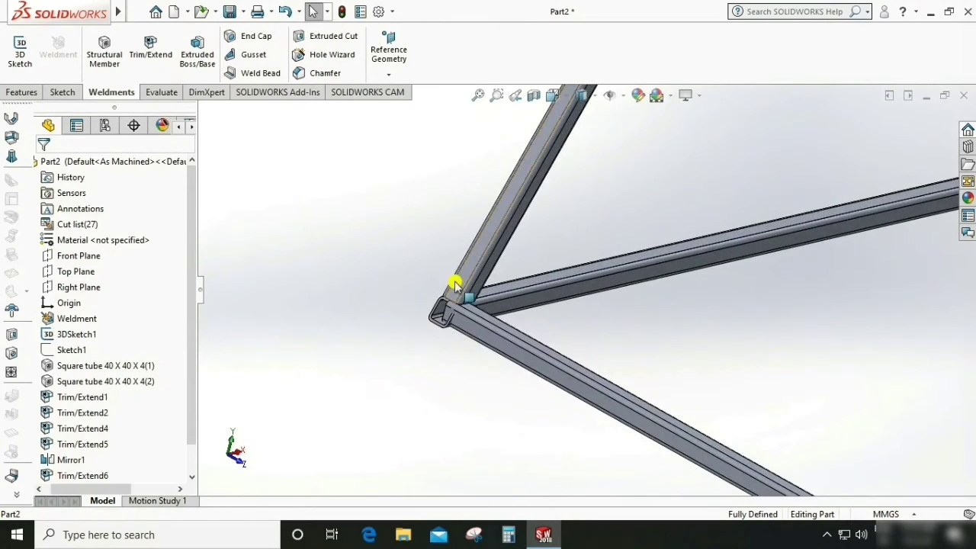
pyautogui.scroll(1, 213, 191)
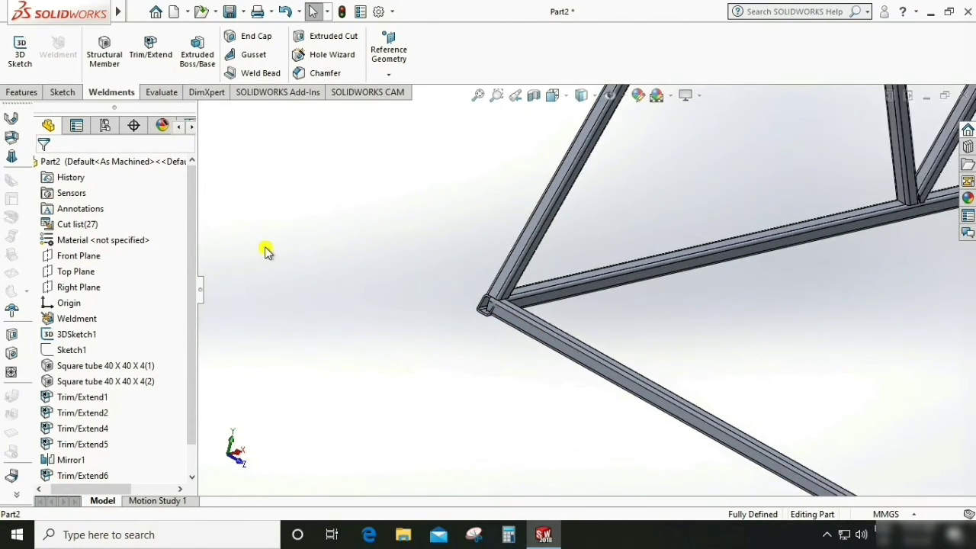
pyautogui.scroll(3, 407, 294)
pyautogui.scroll(-5, 709, 343)
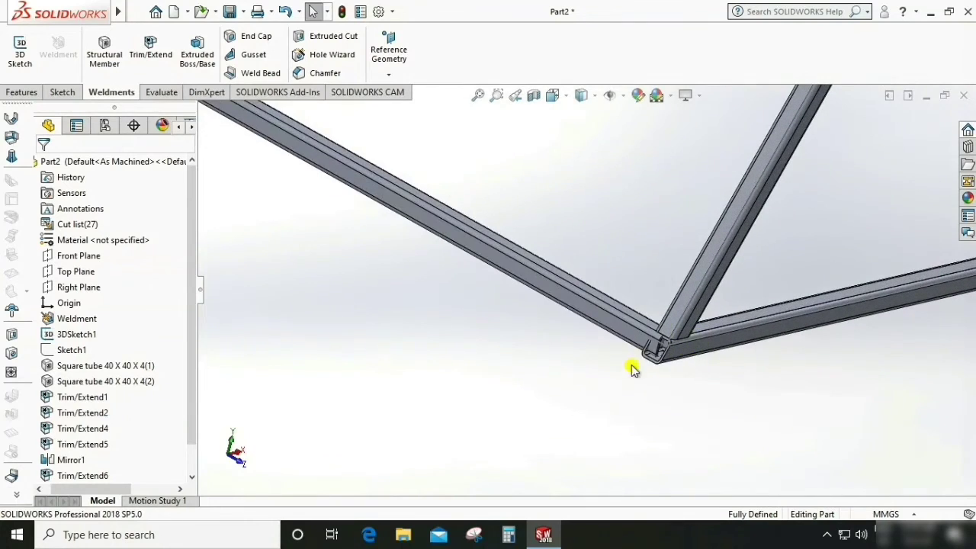
# Trim the lower cross member against the lower chords of both trusses.
pyautogui.scroll(8, 468, 394)
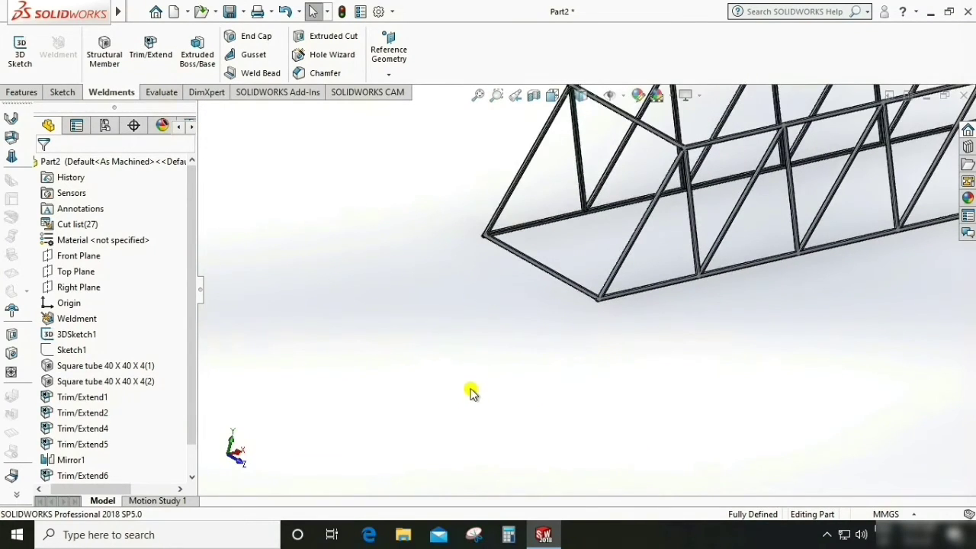
pyautogui.scroll(-3, 682, 146)
pyautogui.scroll(2, 553, 266)
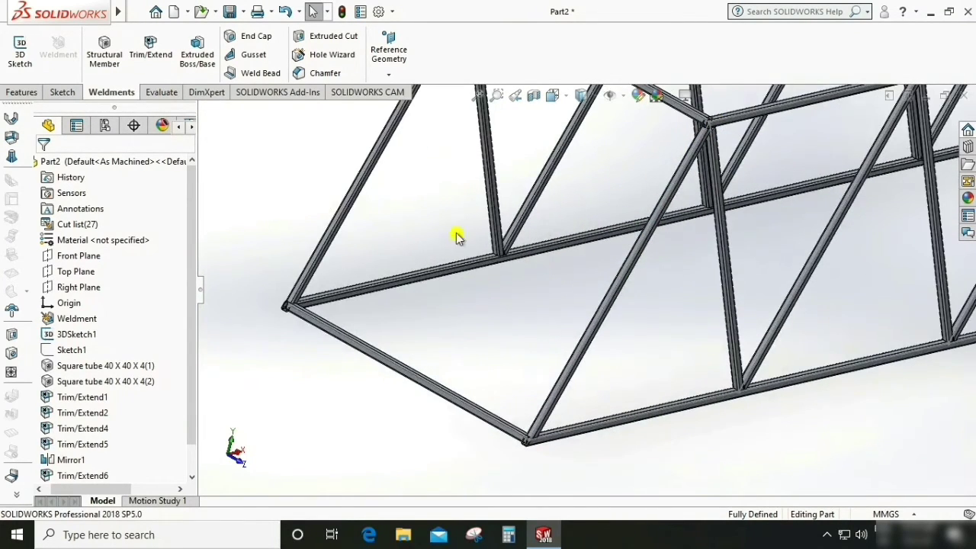
pyautogui.click(149, 47)
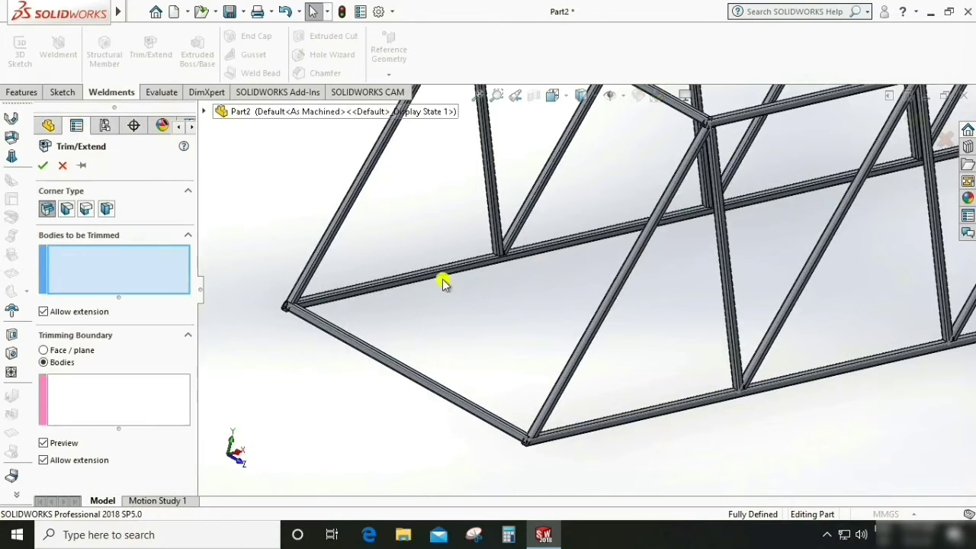
pyautogui.click(343, 342)
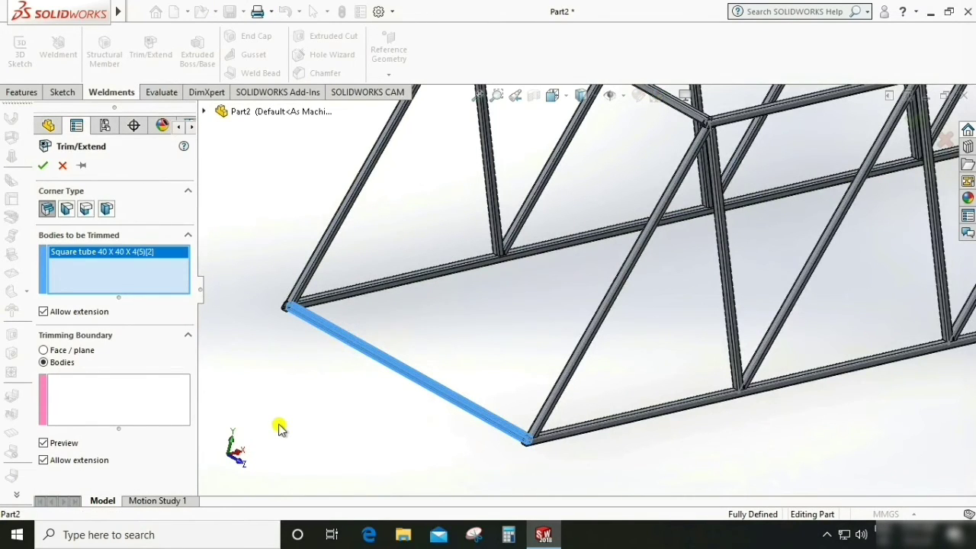
pyautogui.press('z')
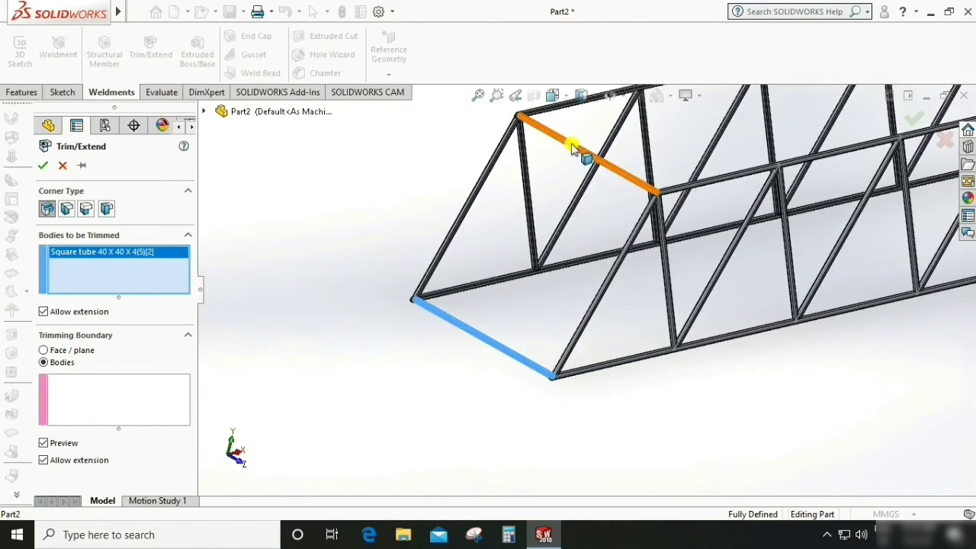
pyautogui.click(106, 397)
pyautogui.scroll(-3, 561, 368)
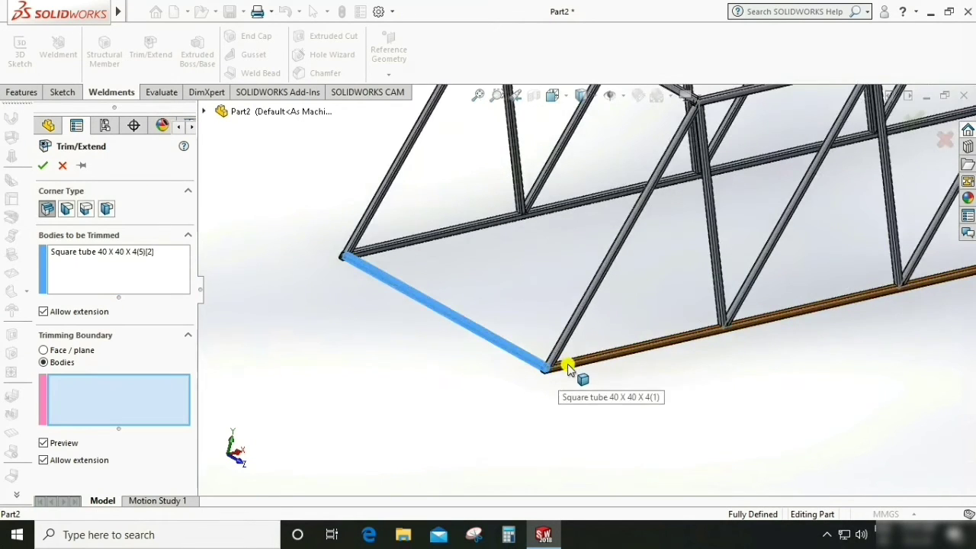
pyautogui.click(568, 368)
pyautogui.click(429, 240)
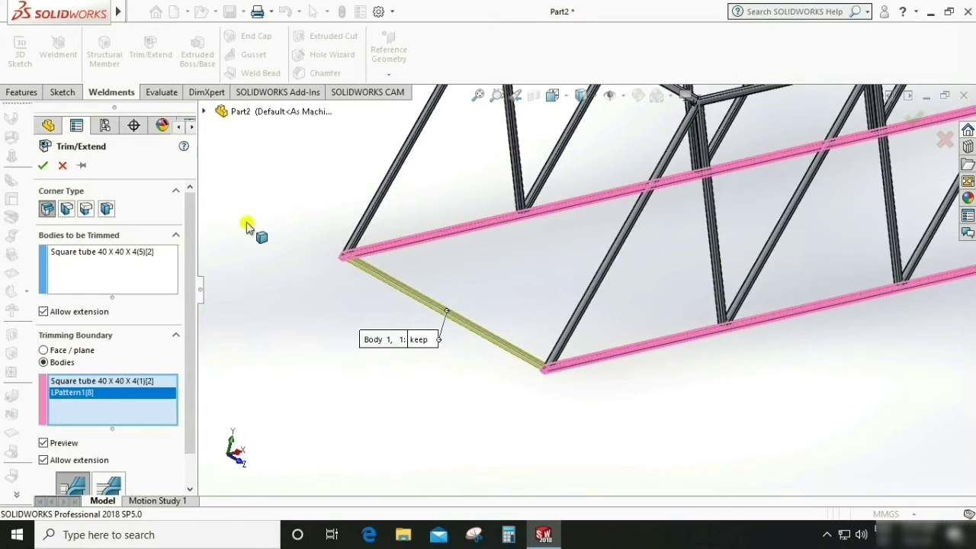
pyautogui.click(43, 164)
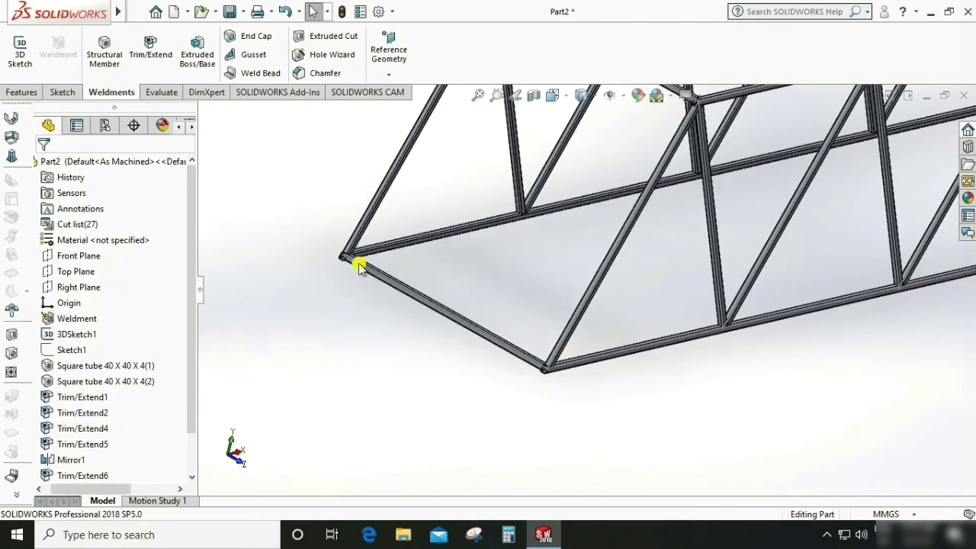
# Trim the upper cross member against the upper chords of both trusses.
pyautogui.scroll(-5, 361, 266)
pyautogui.scroll(5, 284, 302)
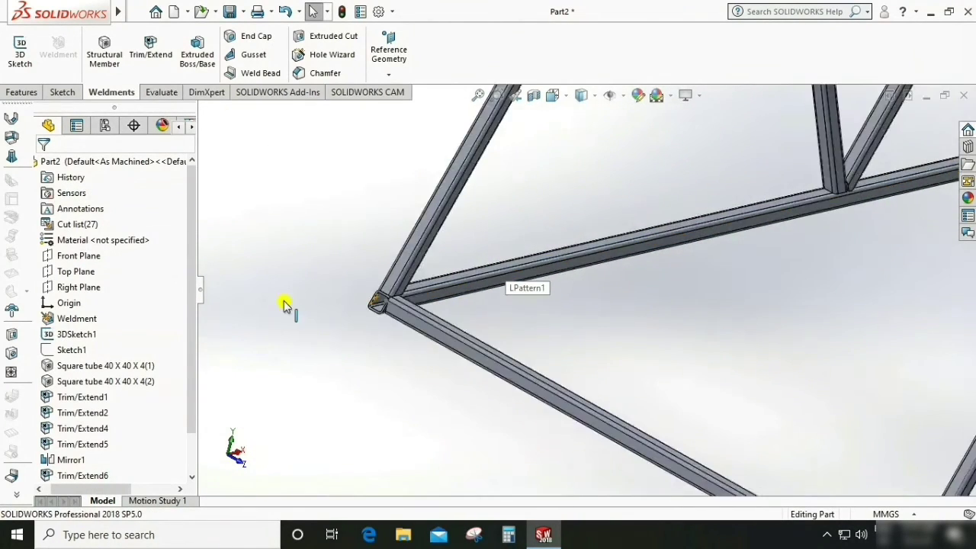
pyautogui.scroll(-5, 649, 360)
pyautogui.scroll(2, 649, 360)
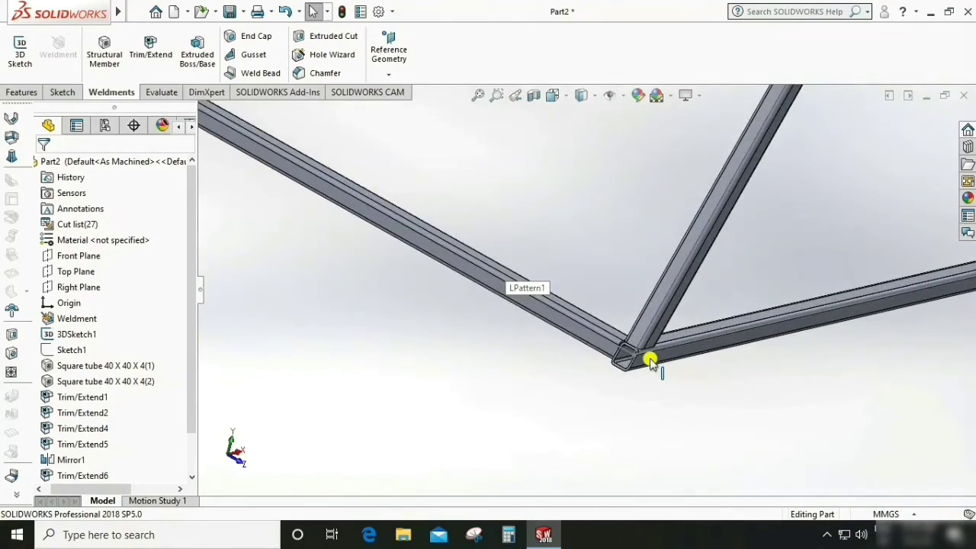
pyautogui.scroll(6, 547, 425)
pyautogui.scroll(-6, 686, 128)
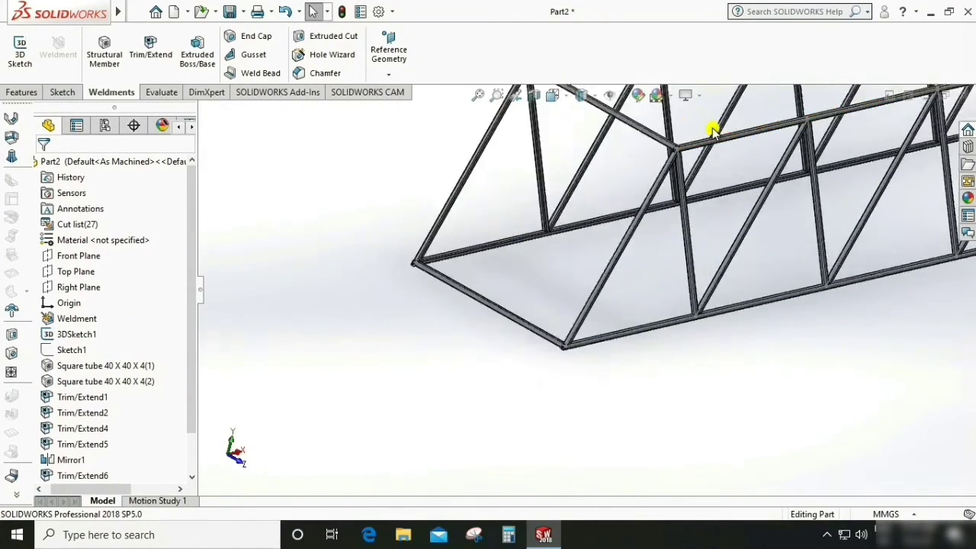
pyautogui.click(156, 56)
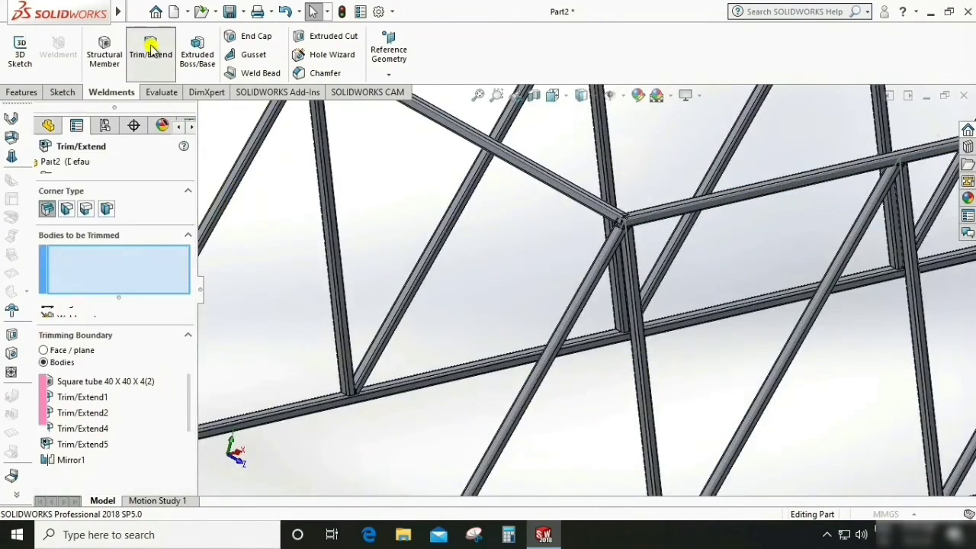
pyautogui.click(567, 188)
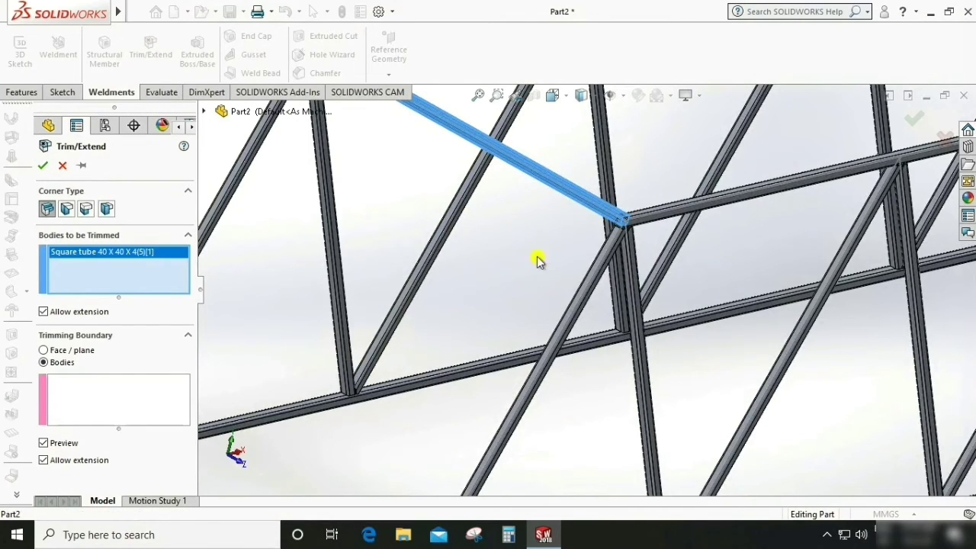
pyautogui.click(97, 395)
pyautogui.click(664, 211)
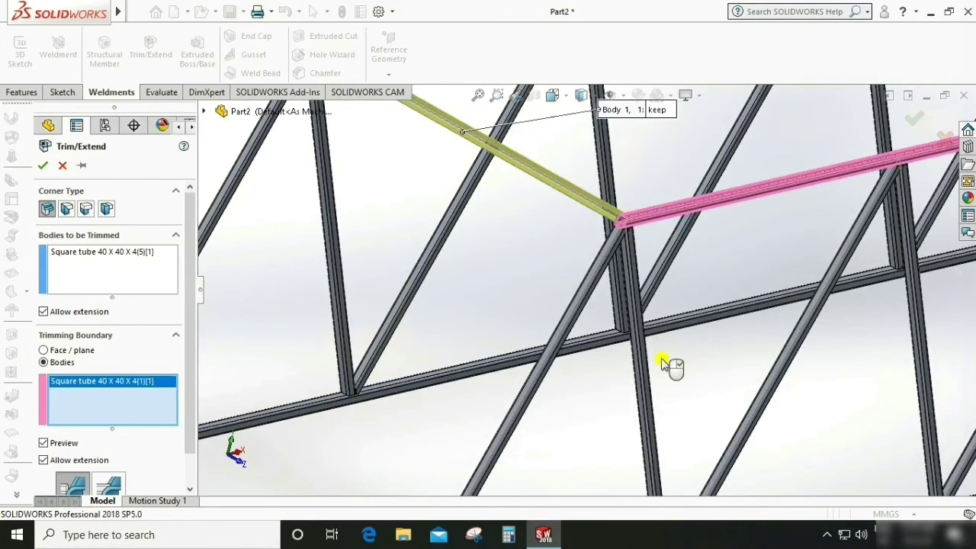
pyautogui.scroll(2, 663, 364)
pyautogui.click(401, 118)
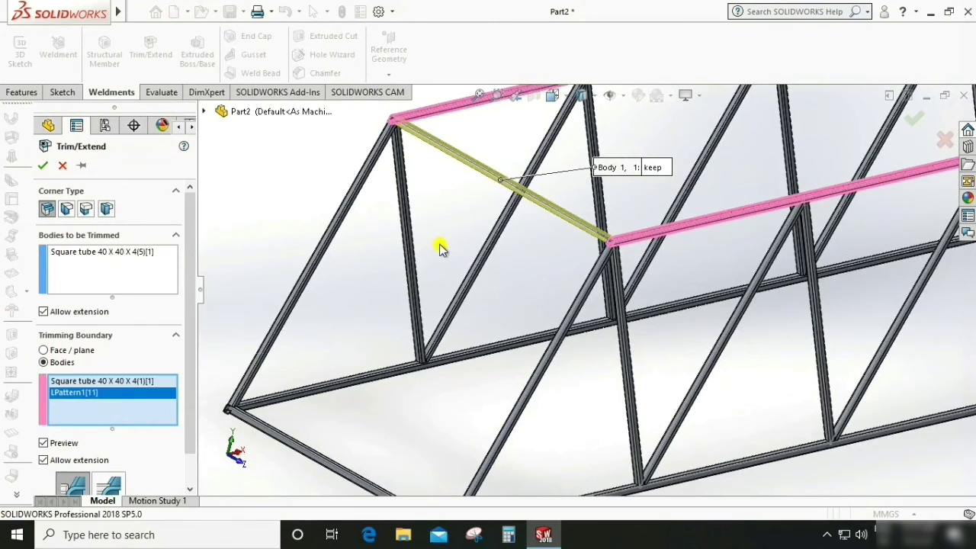
pyautogui.click(43, 166)
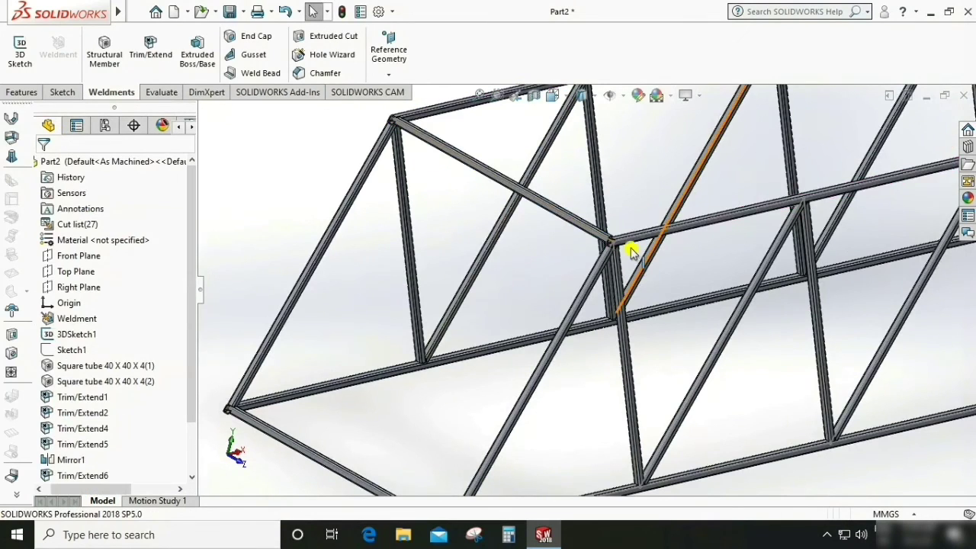
# Examine the trimmed joint between the upper cross member and chord, and return to the isometric view.
pyautogui.scroll(-5, 616, 245)
pyautogui.scroll(-2, 590, 270)
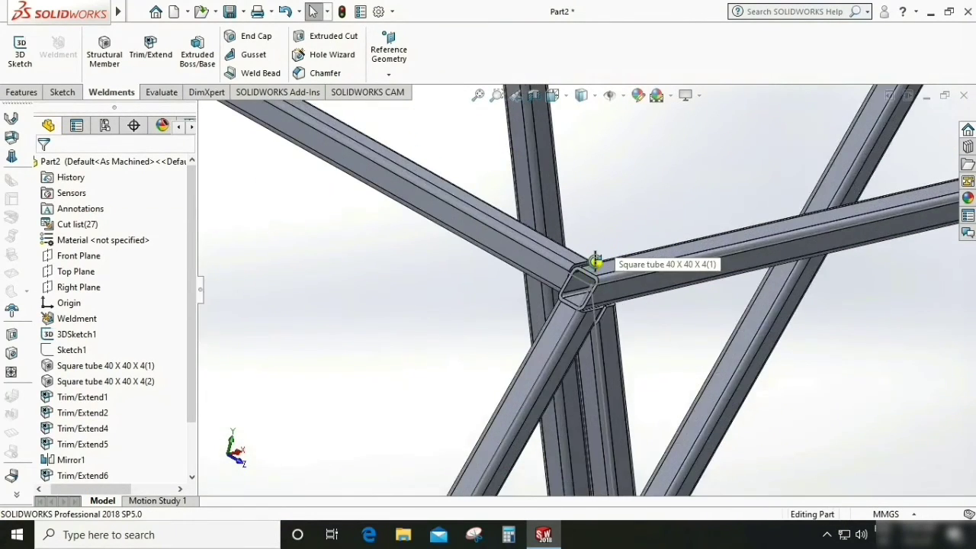
pyautogui.moveTo(588, 266); pyautogui.dragTo(413, 353, button='middle')
pyautogui.click(31, 92)
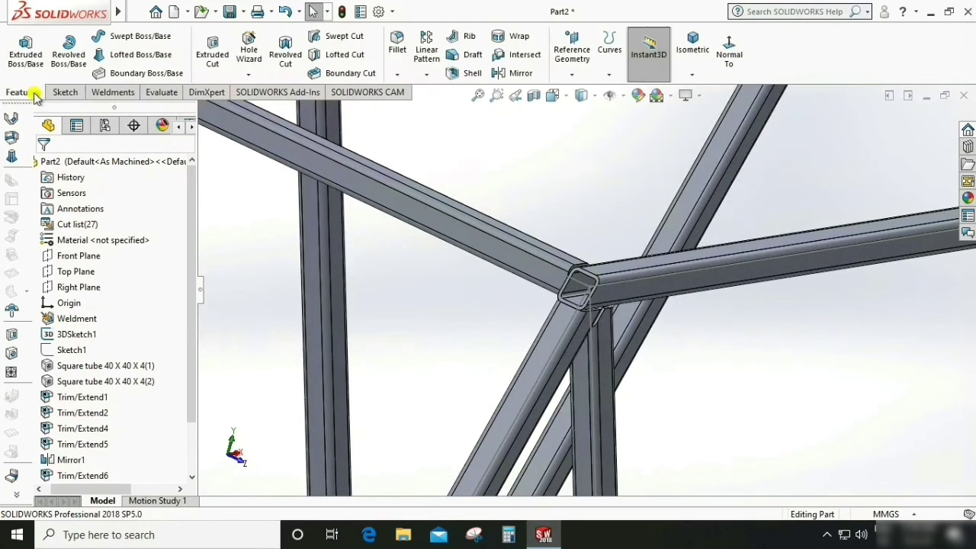
pyautogui.click(692, 50)
pyautogui.scroll(3, 510, 225)
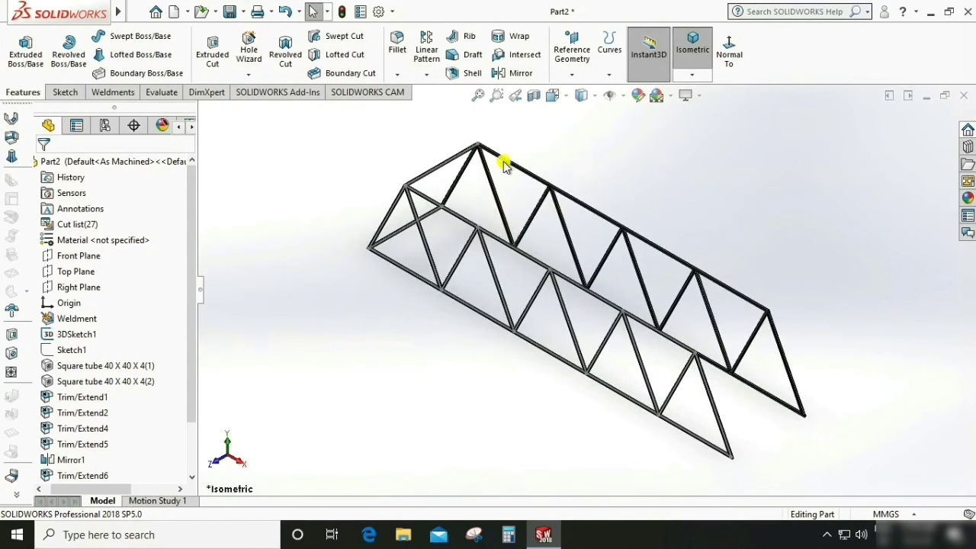
pyautogui.scroll(-2, 503, 166)
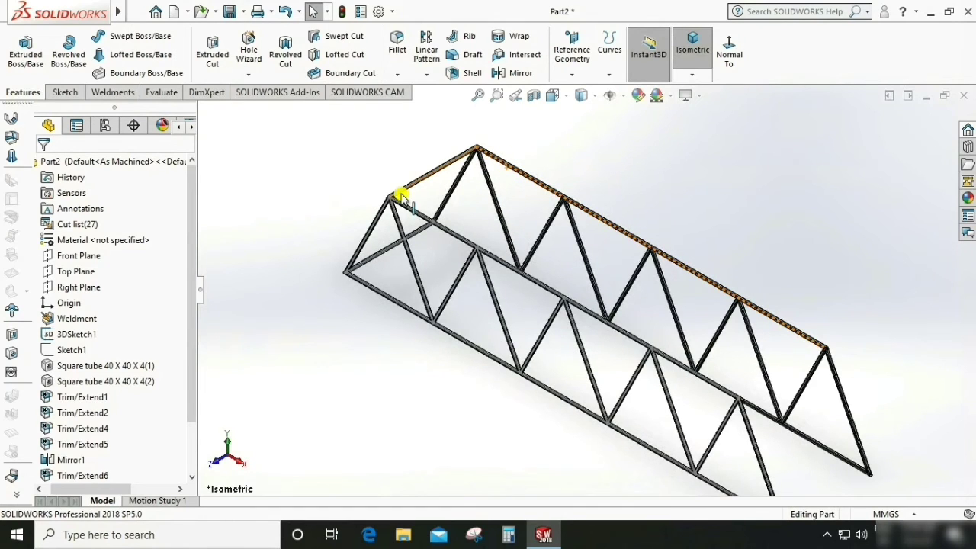
# Start a linear pattern along the near lower chord's sketch line with 1500 mm spacing and 5 instances.
pyautogui.click(426, 74)
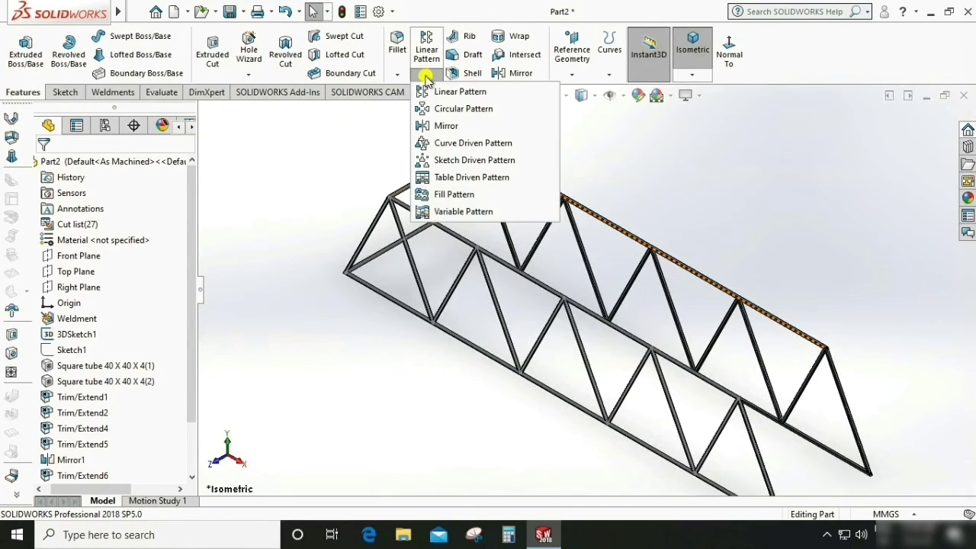
pyautogui.click(427, 91)
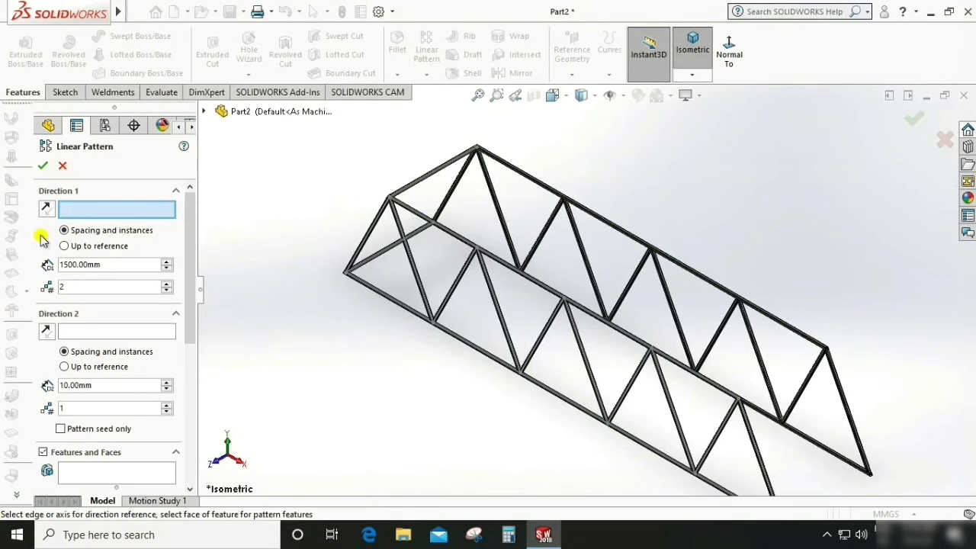
pyautogui.scroll(-5, 430, 285)
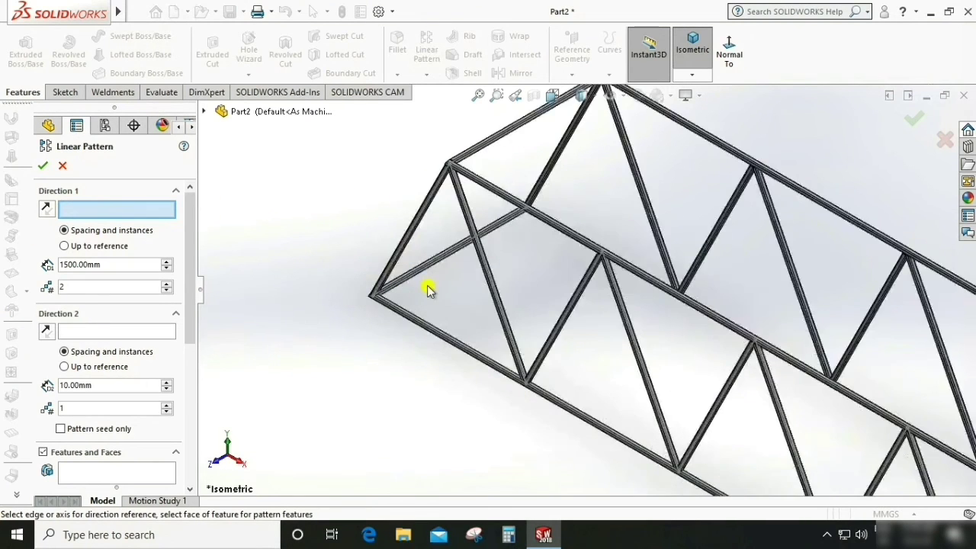
pyautogui.scroll(-2, 429, 325)
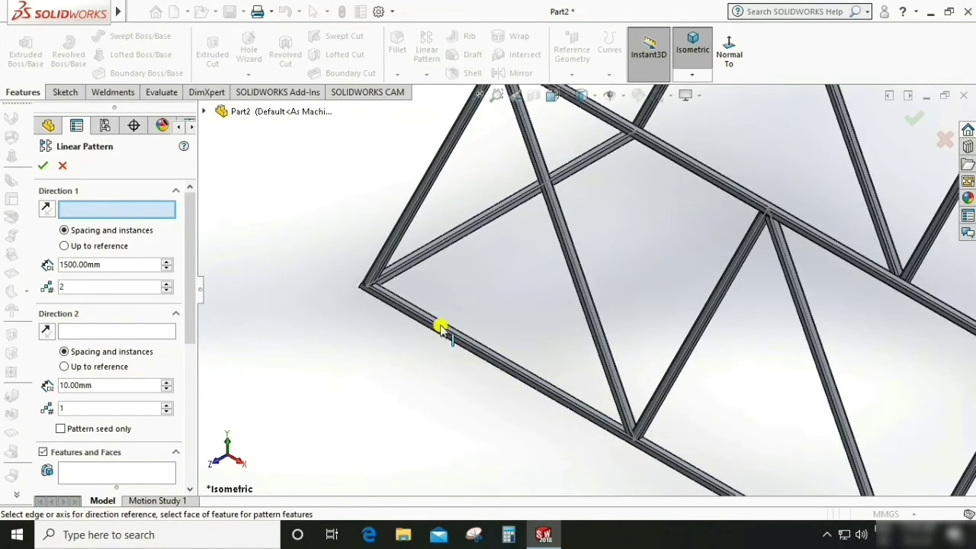
pyautogui.scroll(-3, 442, 328)
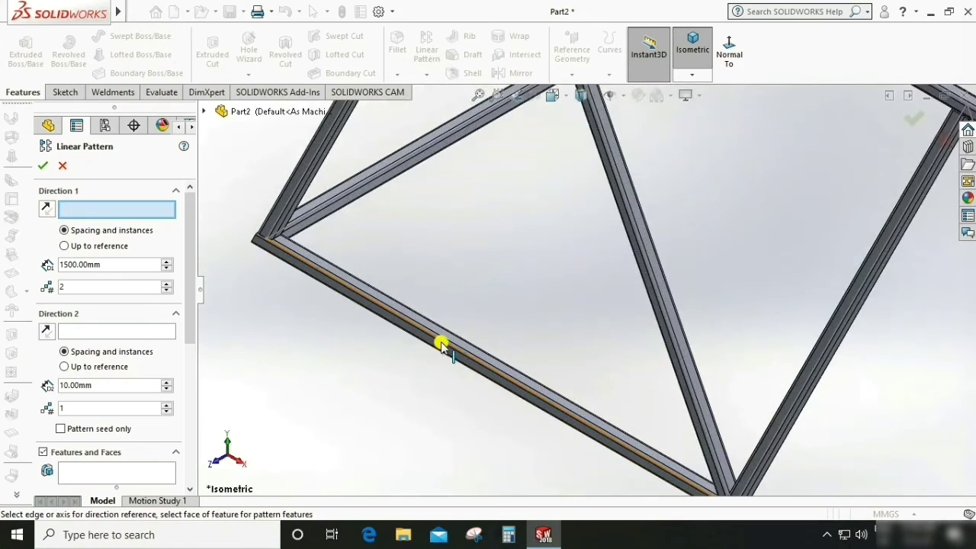
pyautogui.click(442, 345)
pyautogui.scroll(10, 256, 279)
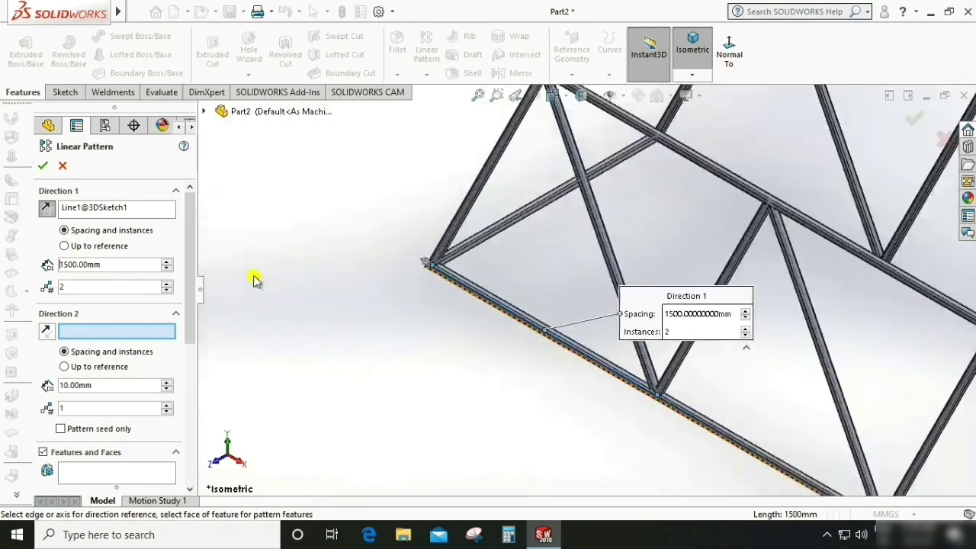
pyautogui.scroll(-2, 909, 348)
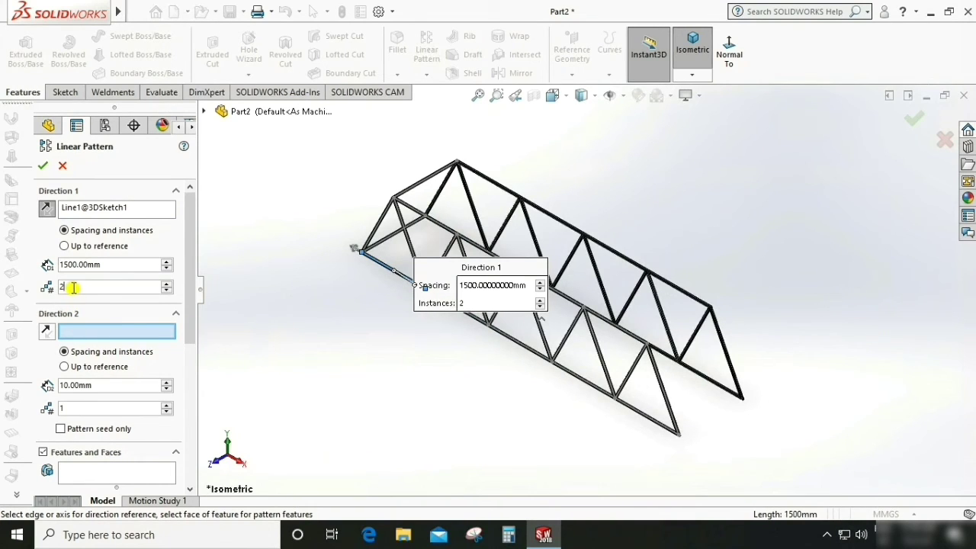
pyautogui.doubleClick(55, 286)
pyautogui.write('5')
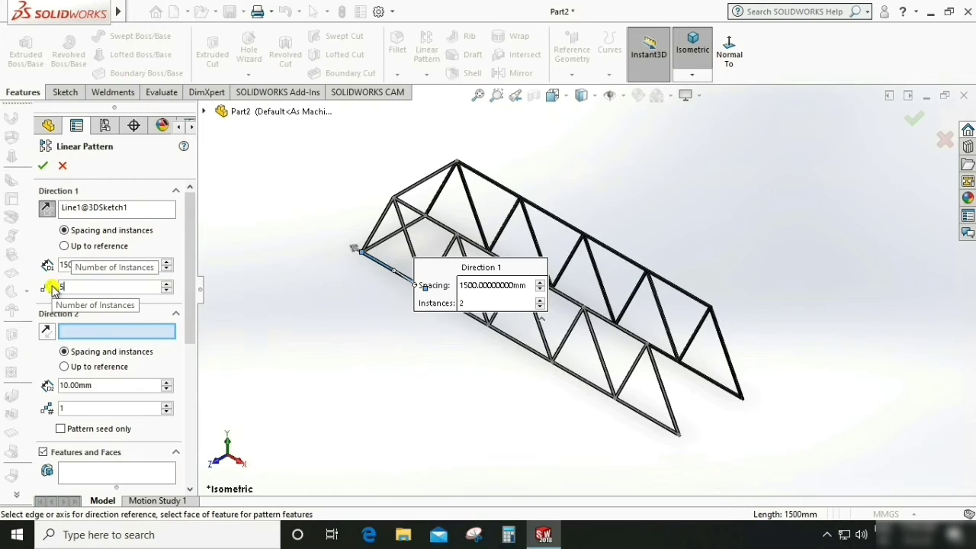
pyautogui.click(130, 267)
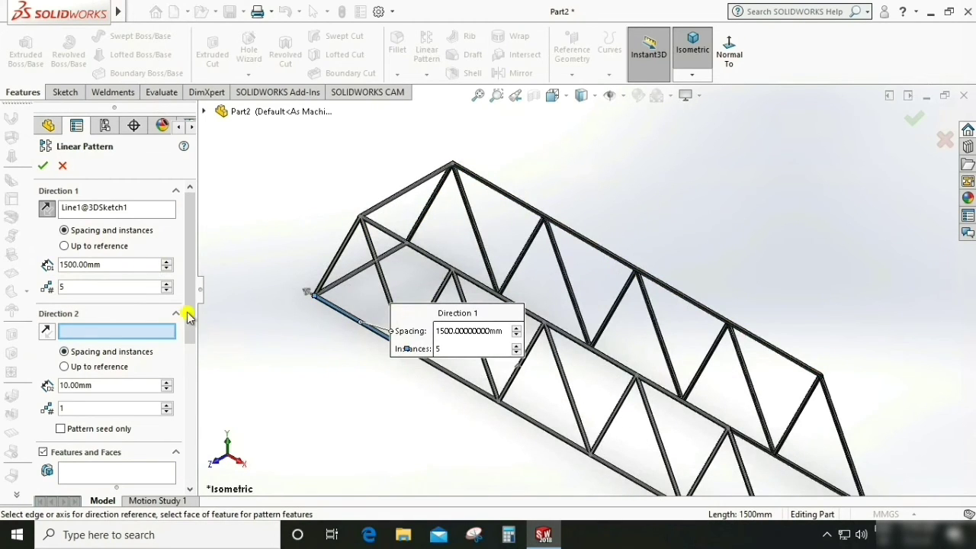
# Choose the trimmed upper and lower cross members as bodies to pattern and reverse Direction 1 so copies run along the trusses.
pyautogui.moveTo(189, 316); pyautogui.dragTo(189, 456)
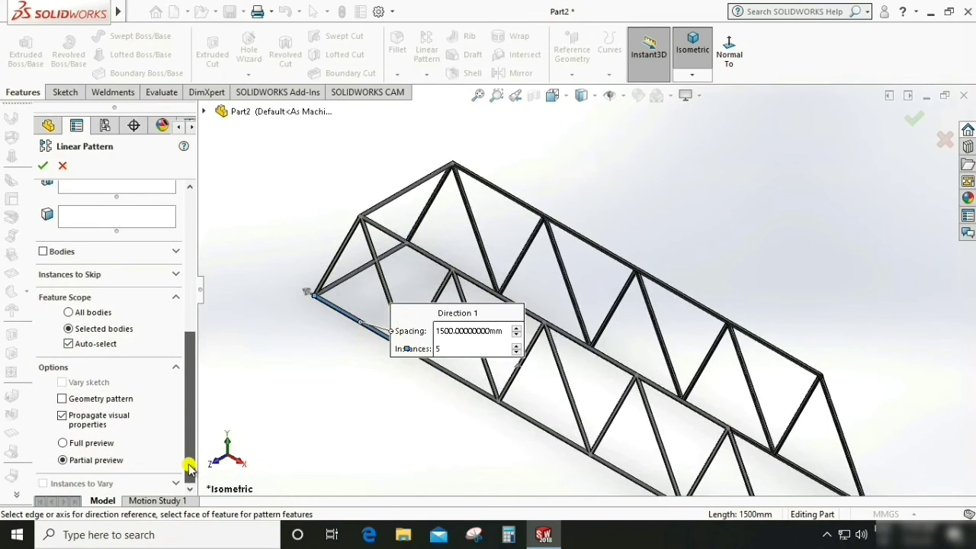
pyautogui.click(43, 252)
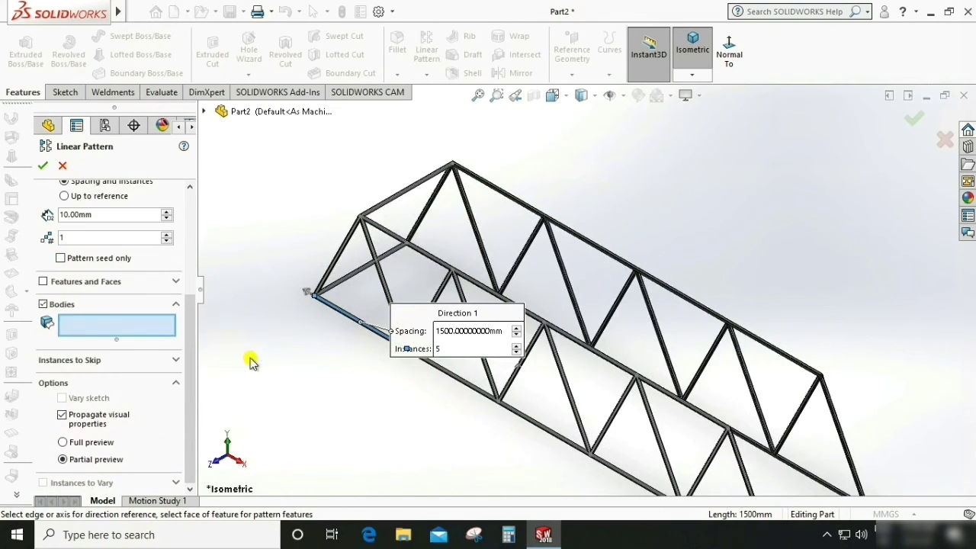
pyautogui.click(399, 201)
pyautogui.click(356, 279)
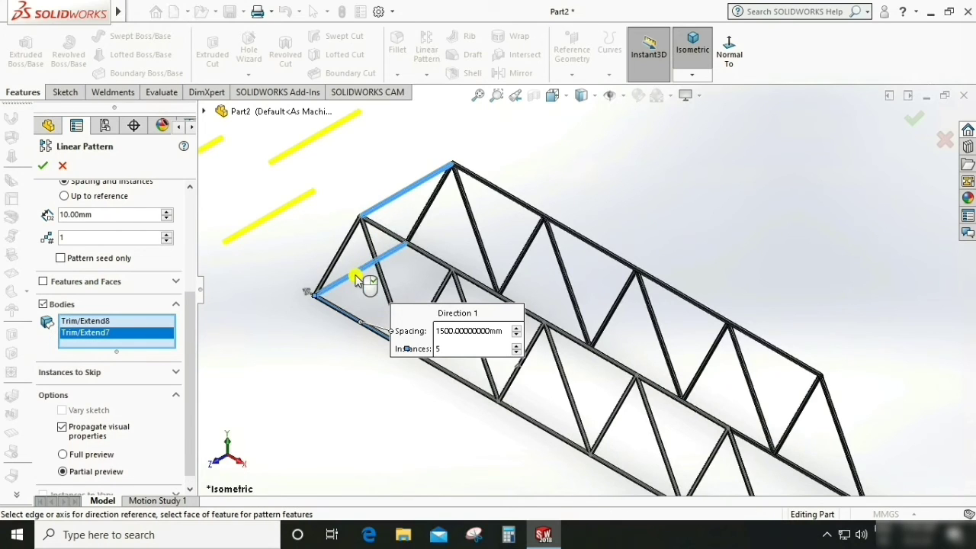
pyautogui.click(305, 295)
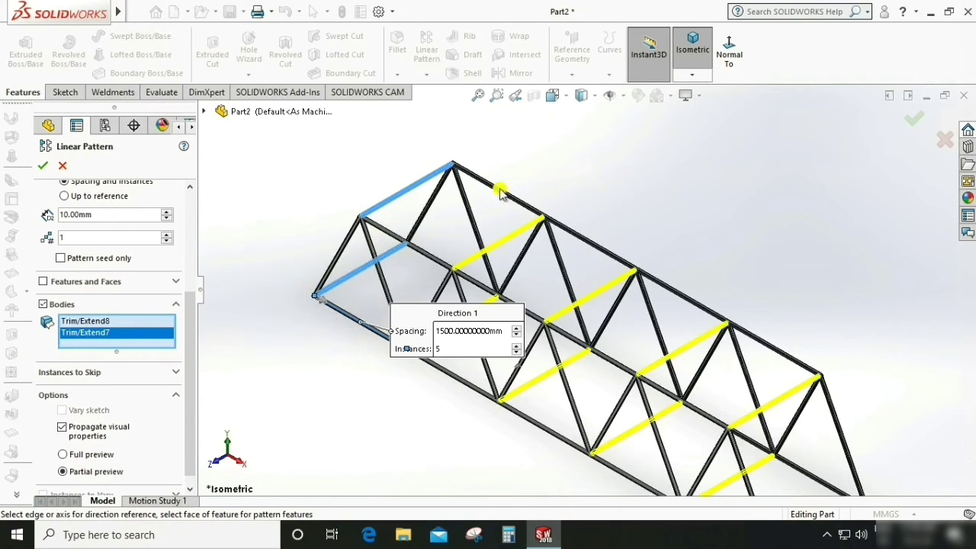
# Set the number of cross member instances in Direction 1 to 6.
pyautogui.scroll(3, 663, 202)
pyautogui.scroll(5, 82, 283)
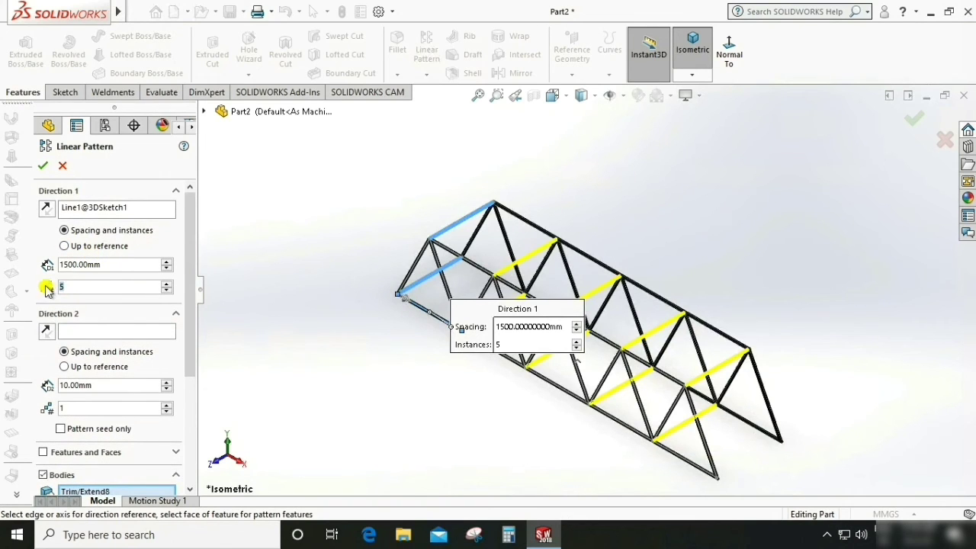
pyautogui.write('6')
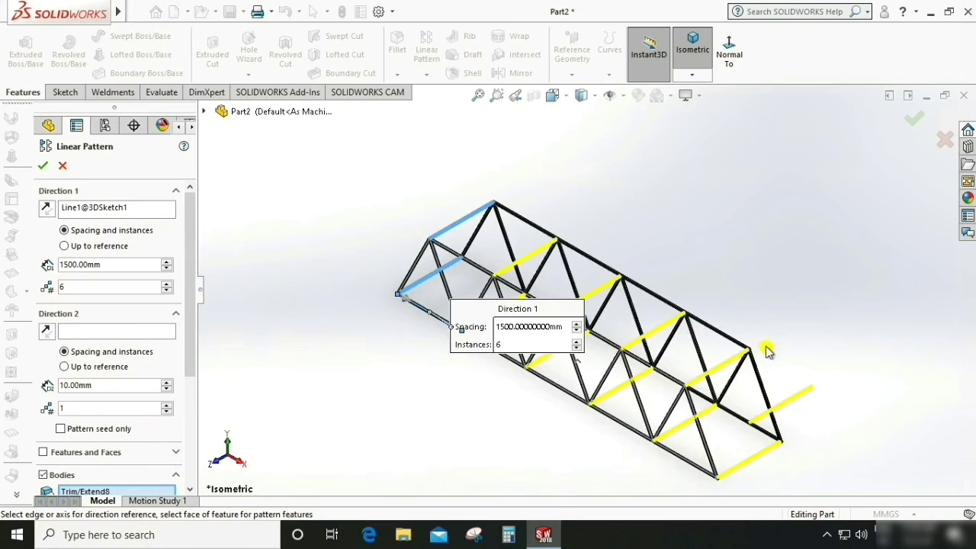
# Complete the linear pattern of the upper and lower cross members and check the far end of the frame.
pyautogui.scroll(-4, 768, 381)
pyautogui.click(44, 167)
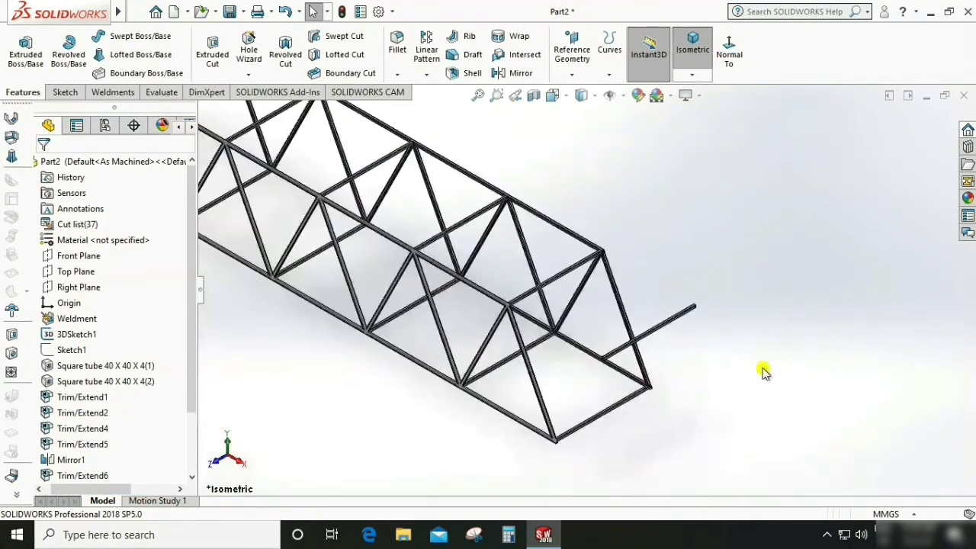
pyautogui.moveTo(793, 330); pyautogui.dragTo(759, 344, button='middle')
pyautogui.scroll(-5, 675, 299)
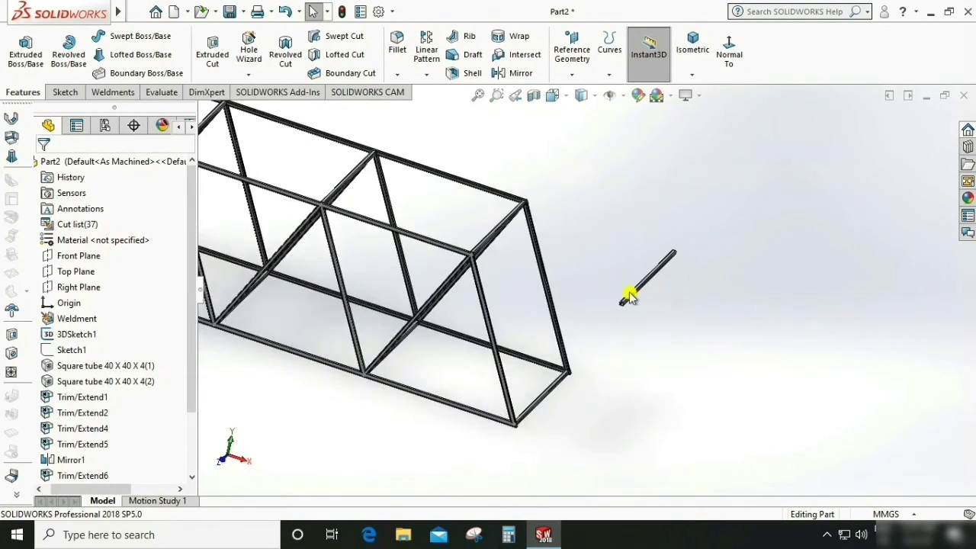
# Delete the stray patterned cross member body floating beyond the far end of the upper chords.
pyautogui.scroll(-1, 632, 297)
pyautogui.click(617, 300)
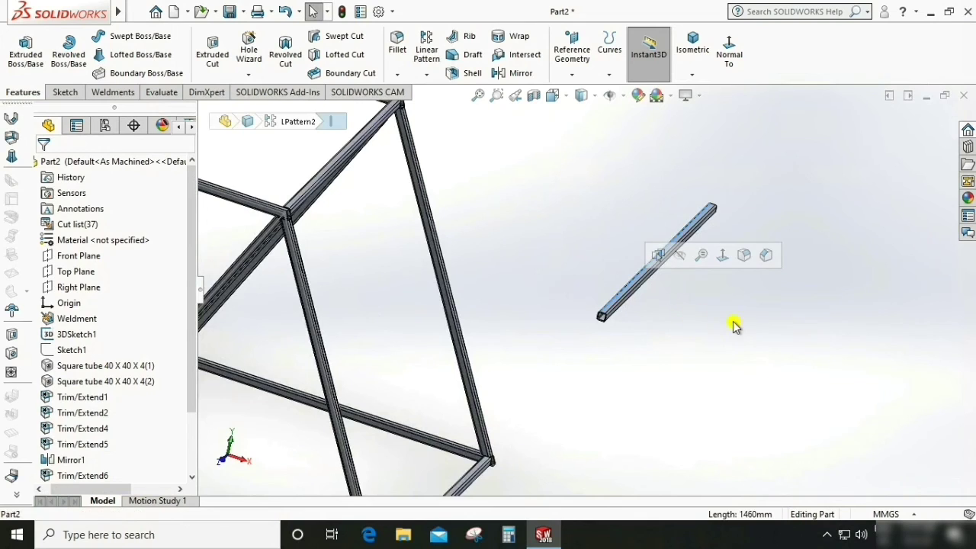
pyautogui.click(555, 277)
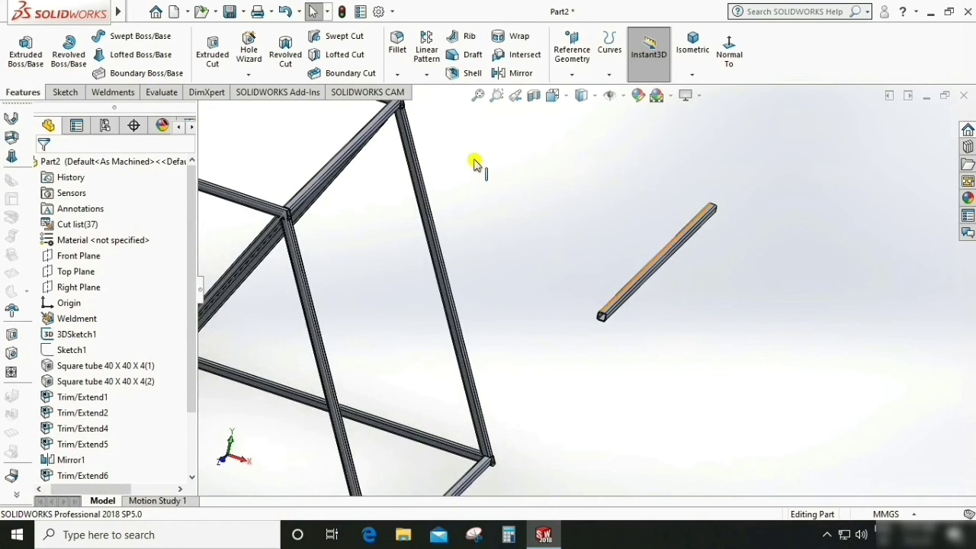
pyautogui.moveTo(120, 17)
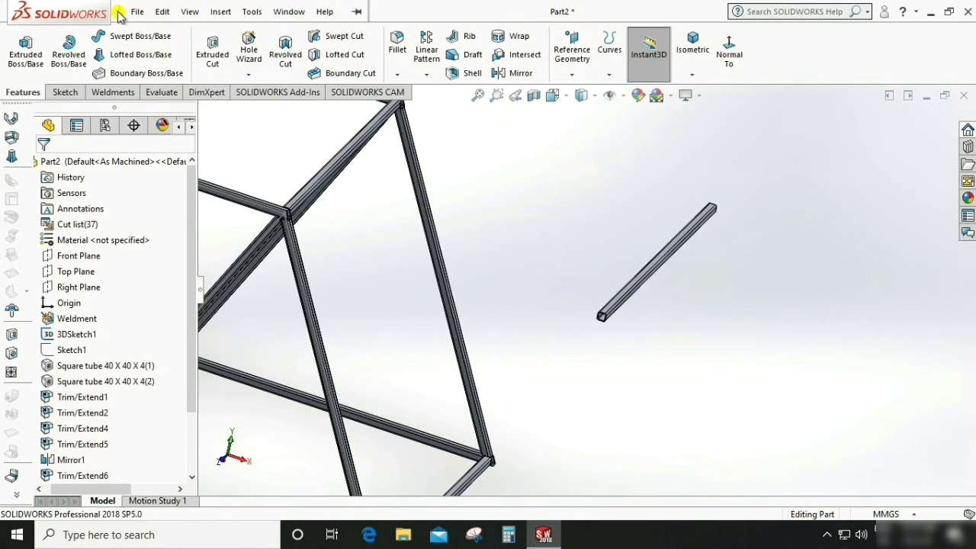
pyautogui.click(218, 13)
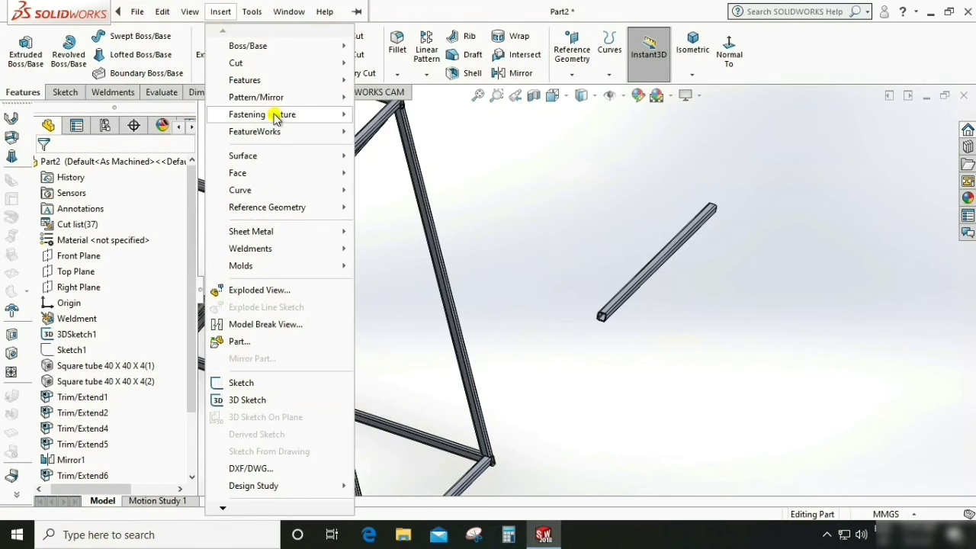
pyautogui.moveTo(276, 119)
pyautogui.moveTo(284, 135)
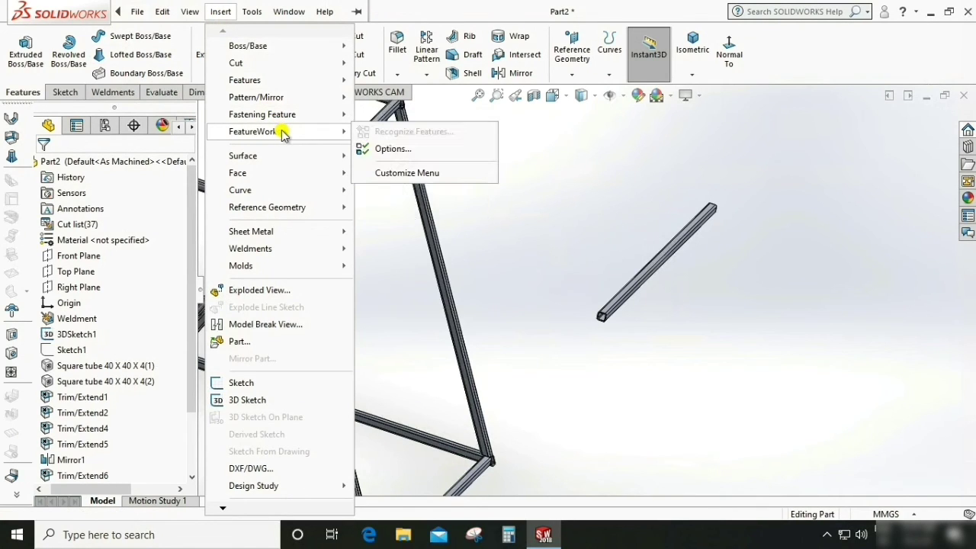
pyautogui.moveTo(344, 81)
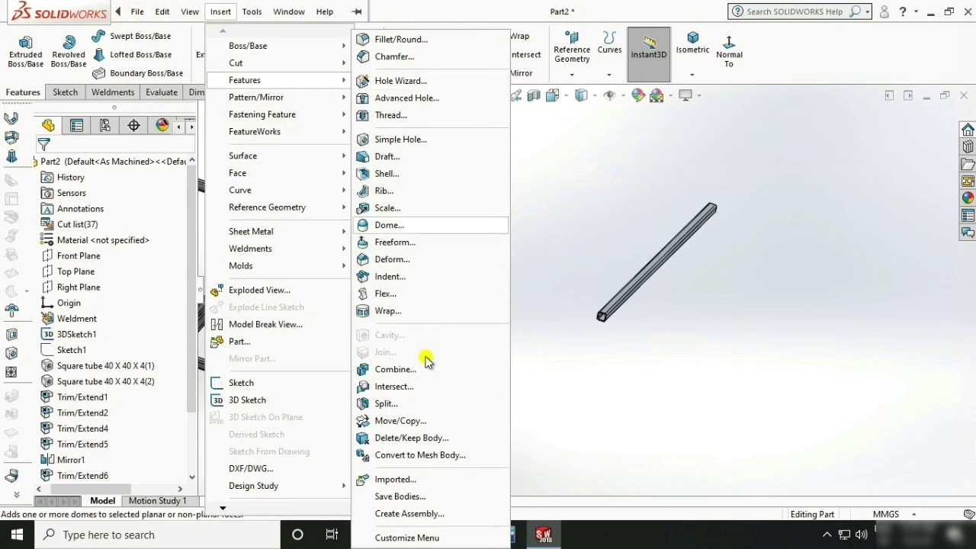
pyautogui.click(428, 439)
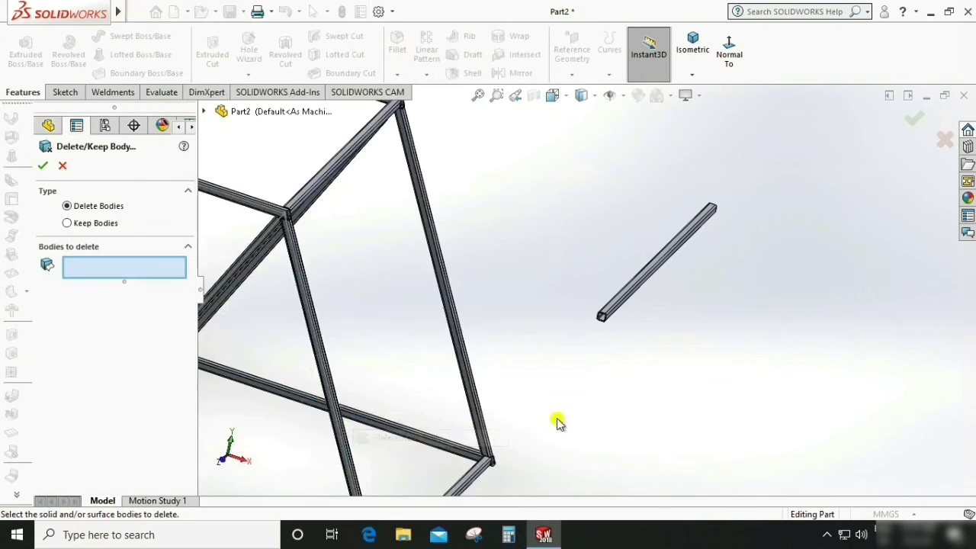
pyautogui.click(632, 291)
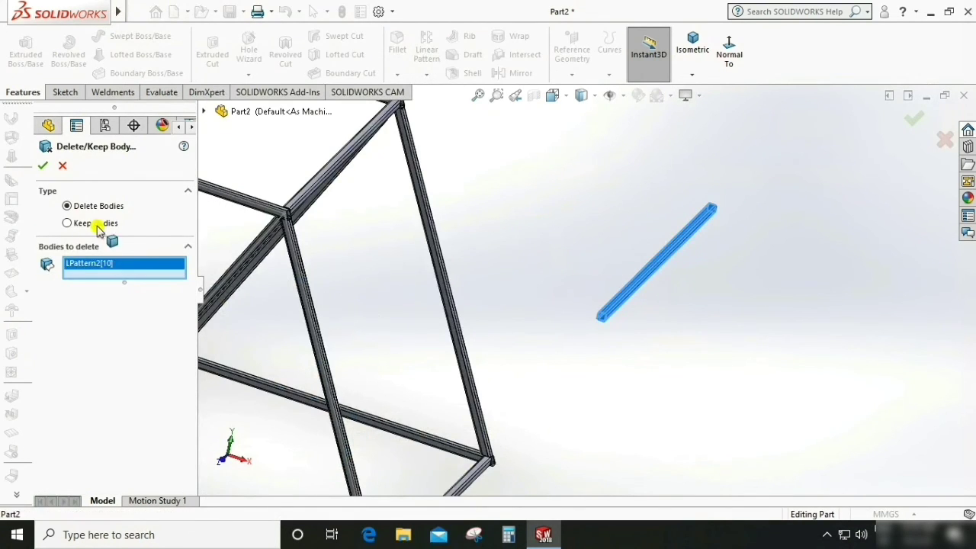
pyautogui.click(48, 169)
# Examine the whole truss frame from several sides and return to the isometric view.
pyautogui.scroll(5, 739, 320)
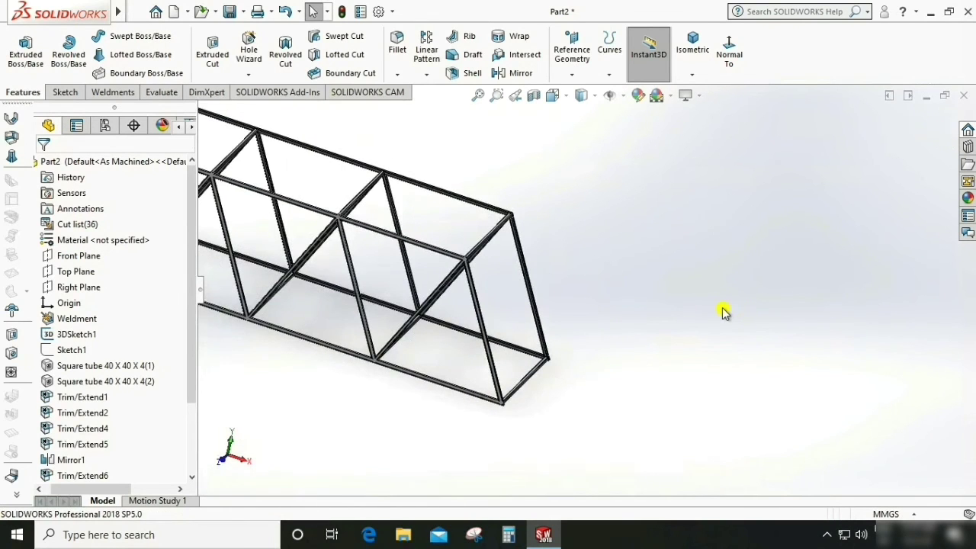
pyautogui.scroll(2, 709, 244)
pyautogui.click(691, 47)
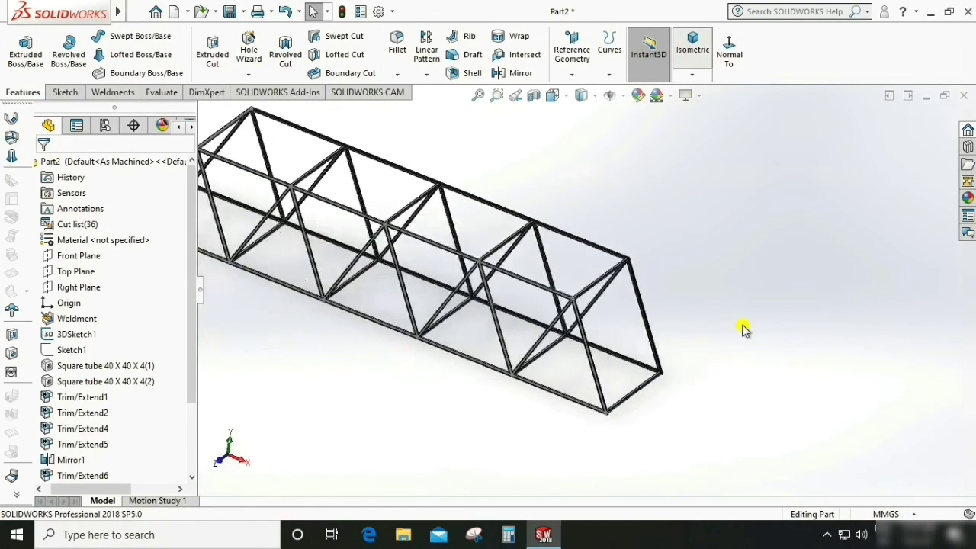
pyautogui.moveTo(817, 287); pyautogui.dragTo(677, 297, button='middle')
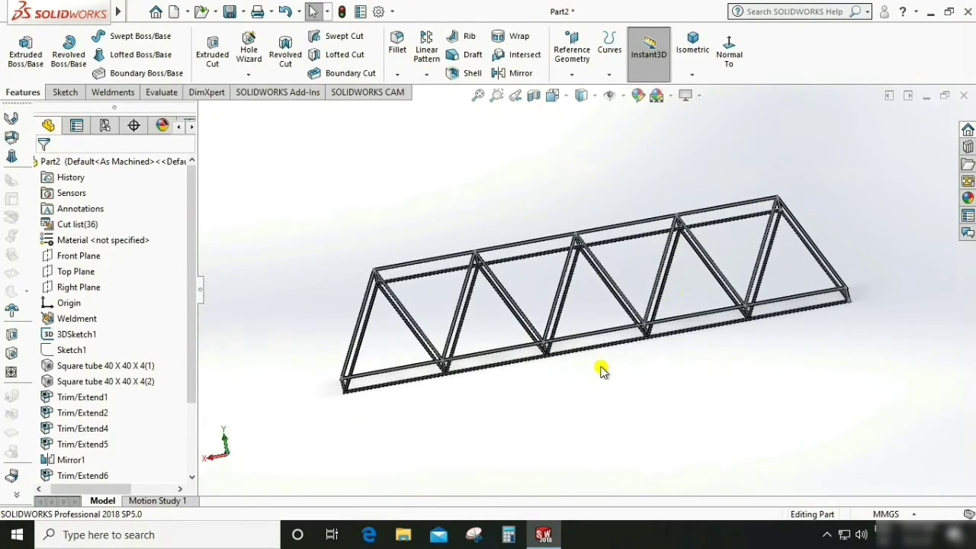
pyautogui.moveTo(602, 370); pyautogui.dragTo(712, 363, button='middle')
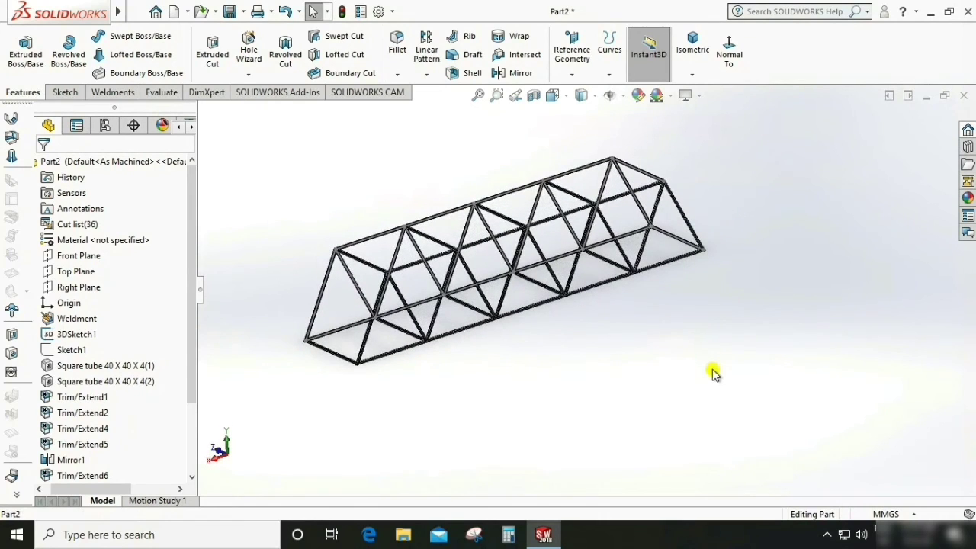
pyautogui.moveTo(629, 333); pyautogui.dragTo(653, 357, button='middle')
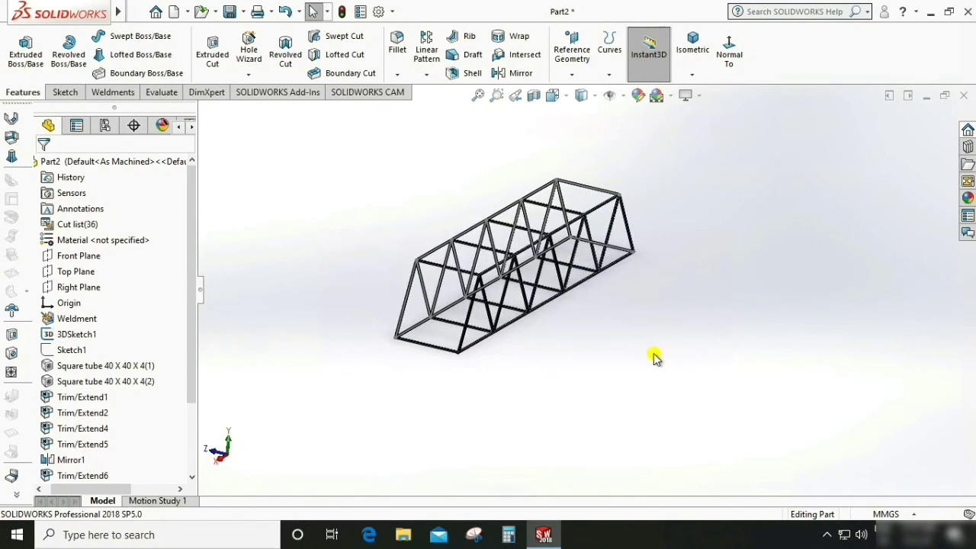
pyautogui.click(677, 59)
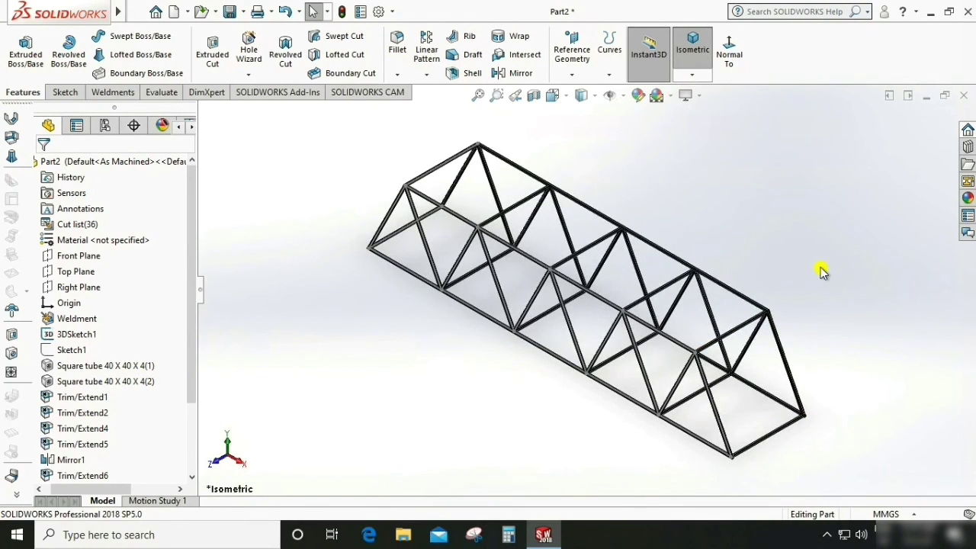
# Save the part as TRUSS BRIDGE DESIGN in the COG folder under Downloads.
pyautogui.hotkey('ctrl', 's')
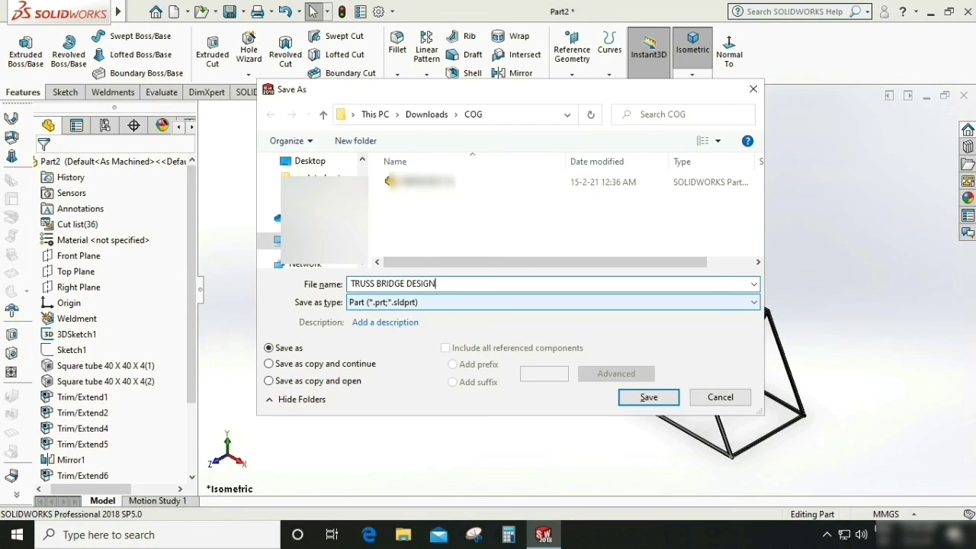
pyautogui.click(387, 327)
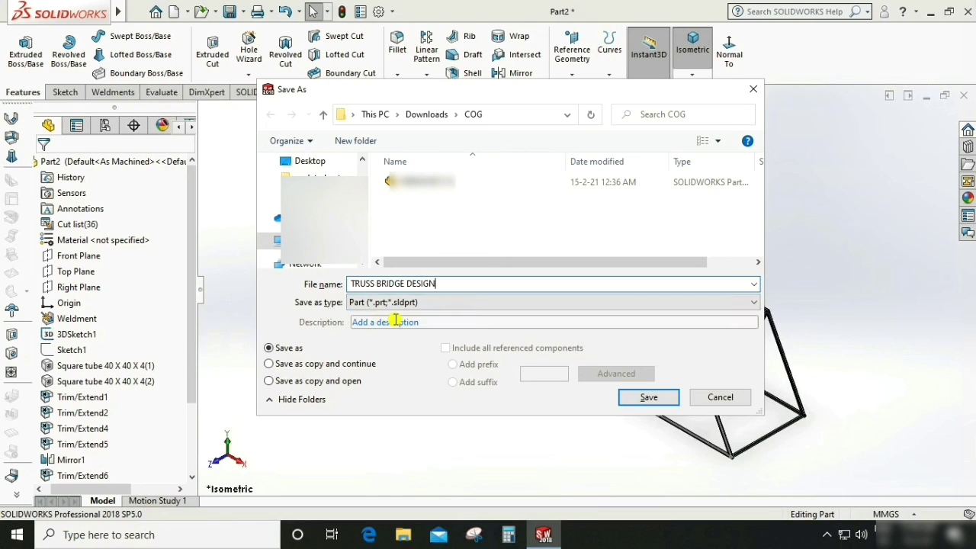
pyautogui.click(644, 398)
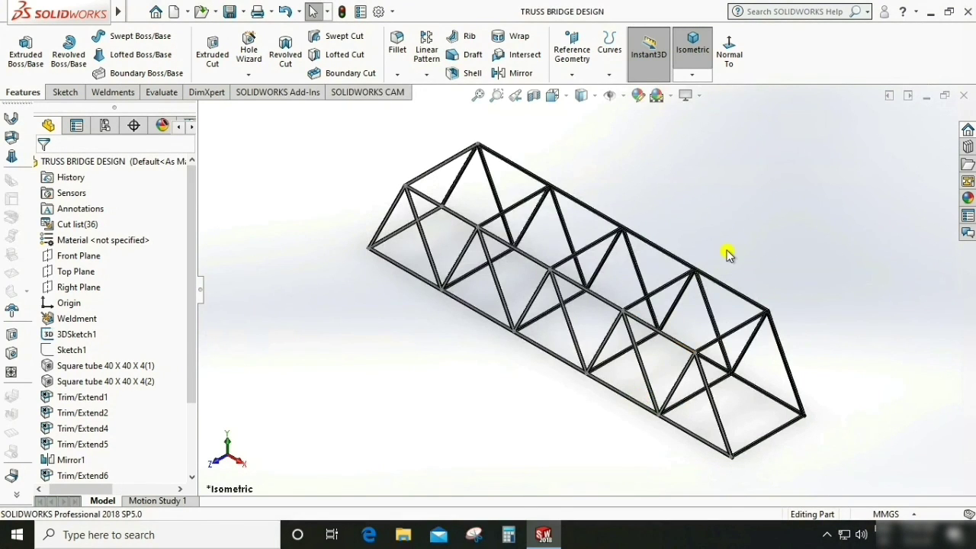
pyautogui.moveTo(508, 426); pyautogui.dragTo(537, 402, button='middle')
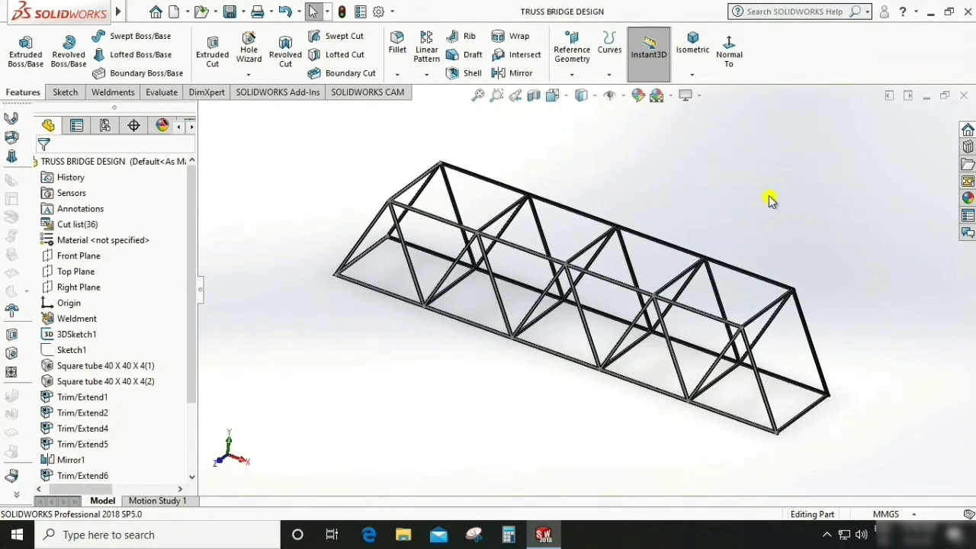
pyautogui.moveTo(829, 402); pyautogui.dragTo(818, 380, button='middle')
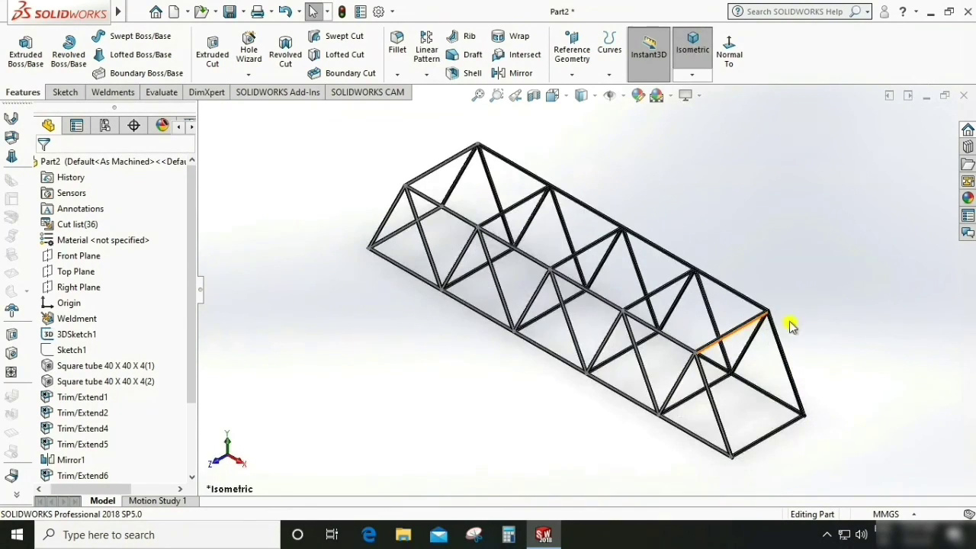
pyautogui.moveTo(791, 323); pyautogui.dragTo(668, 298, button='middle')
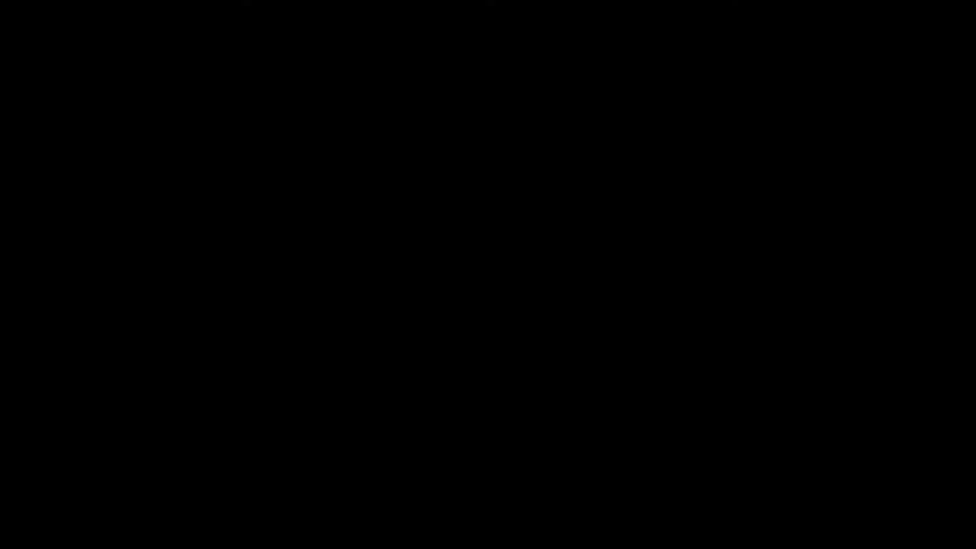